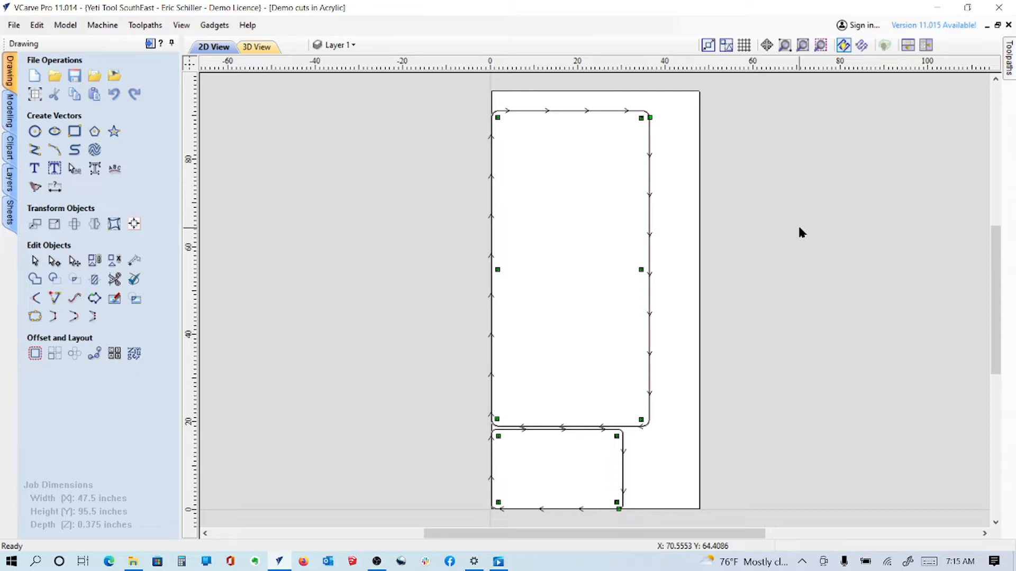
Step: Check the job setup's size, thickness, Z zero and XY datum offset, and accept the settings
{"action": "left_click", "coordinate": [36, 95]}
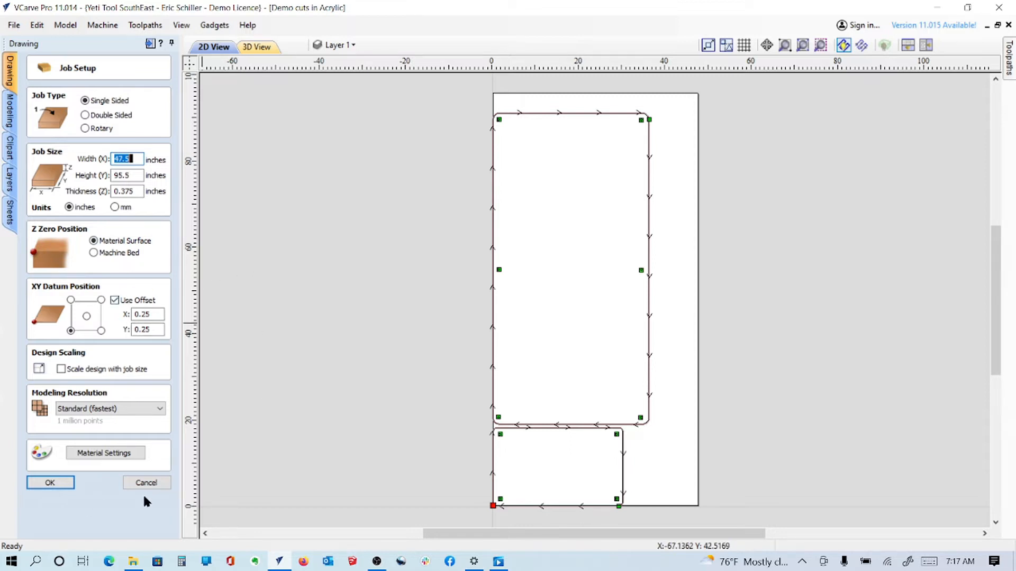
{"action": "left_click", "coordinate": [53, 482]}
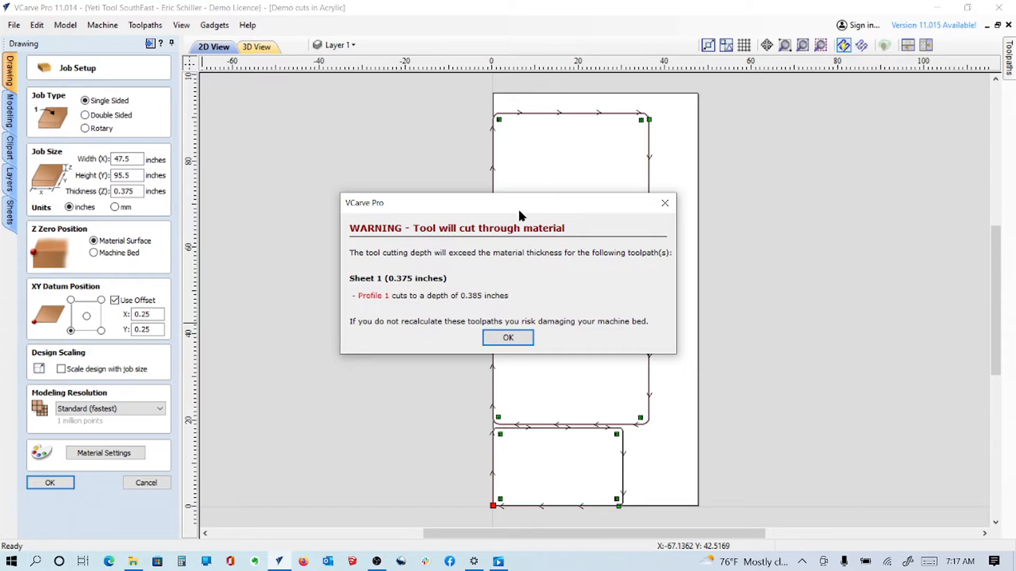
{"action": "left_click", "coordinate": [507, 337]}
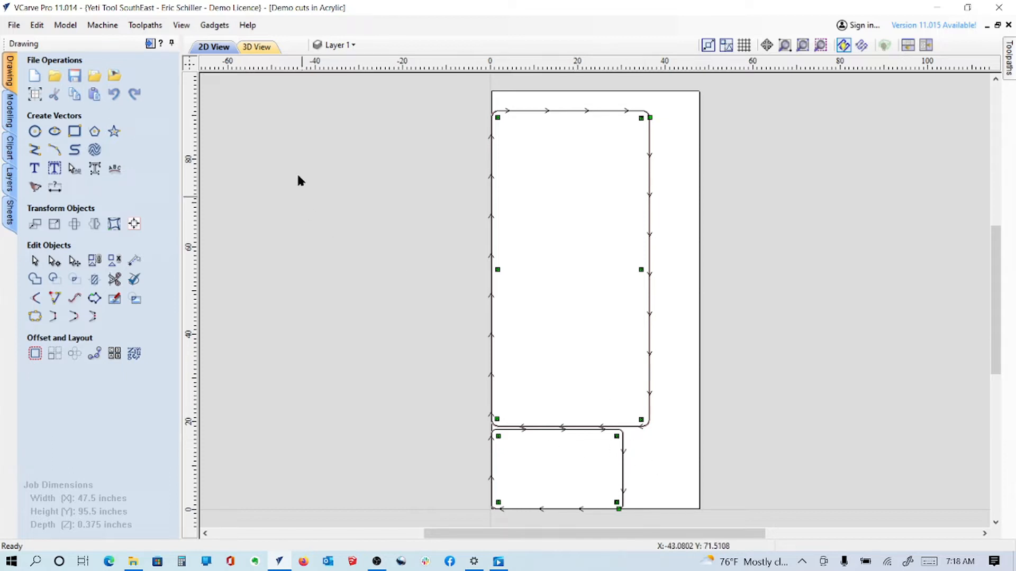
Step: Open the Profile 1 toolpath for editing and enable a separate last pass with a 0.020 inch allowance
{"action": "left_click", "coordinate": [150, 43]}
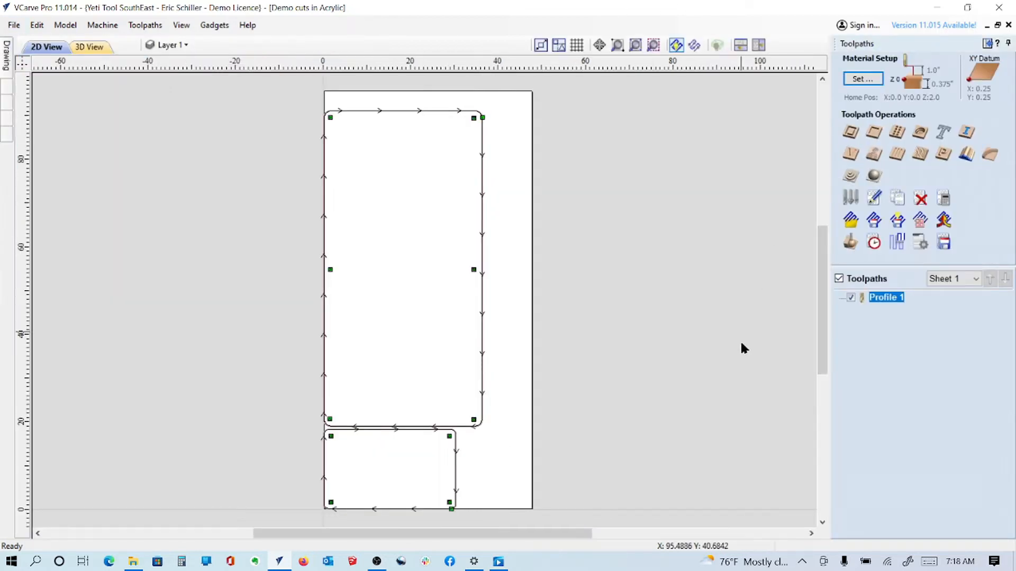
{"action": "double_click", "coordinate": [888, 298]}
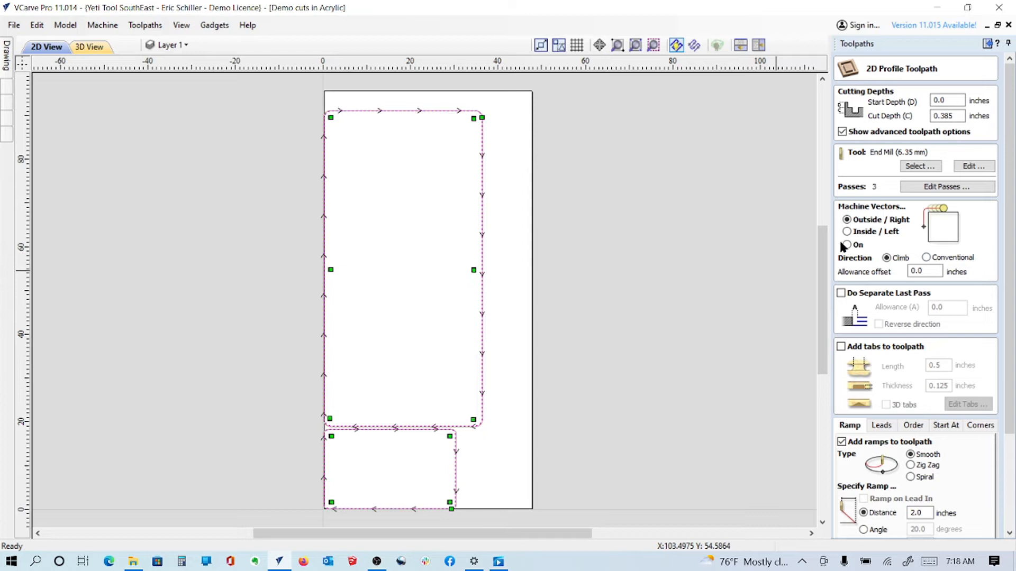
{"action": "left_click", "coordinate": [842, 293]}
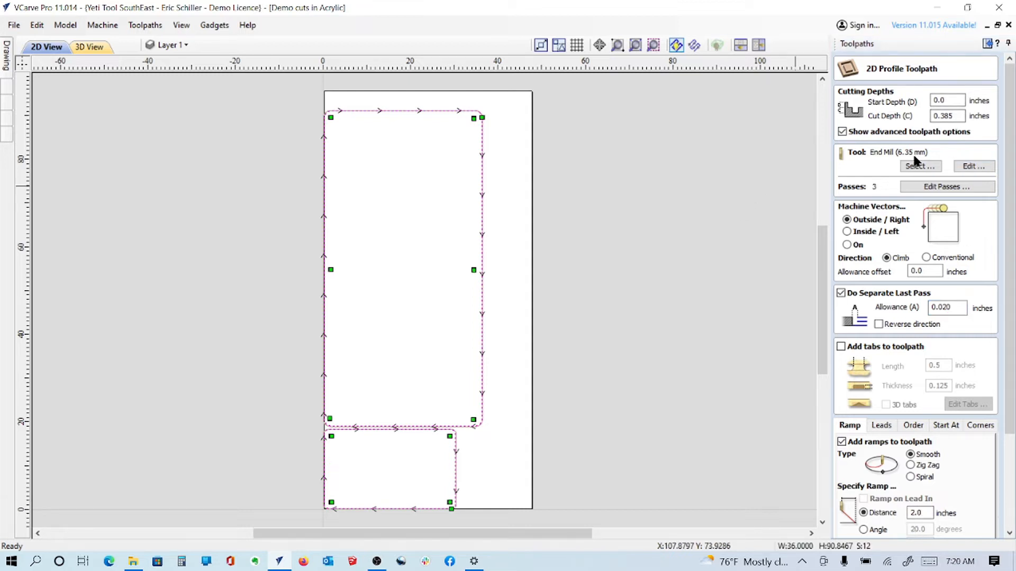
{"action": "scroll", "coordinate": [961, 486], "scroll_direction": "down", "scroll_amount": 1}
{"action": "scroll", "coordinate": [960, 477], "scroll_direction": "up", "scroll_amount": 1}
Step: Edit the 6.35 mm end mill to use a plunge rate of 500 mm/min and a feed rate of 2540 mm/min
{"action": "left_click", "coordinate": [972, 167]}
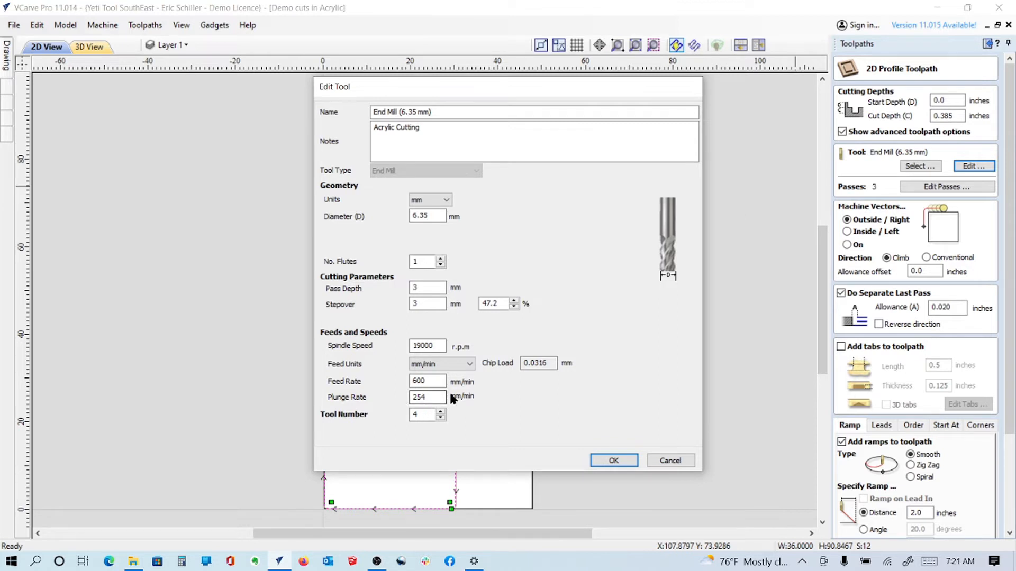
{"action": "left_click_drag", "start_coordinate": [436, 400], "coordinate": [365, 404]}
{"action": "type", "text": "500"}
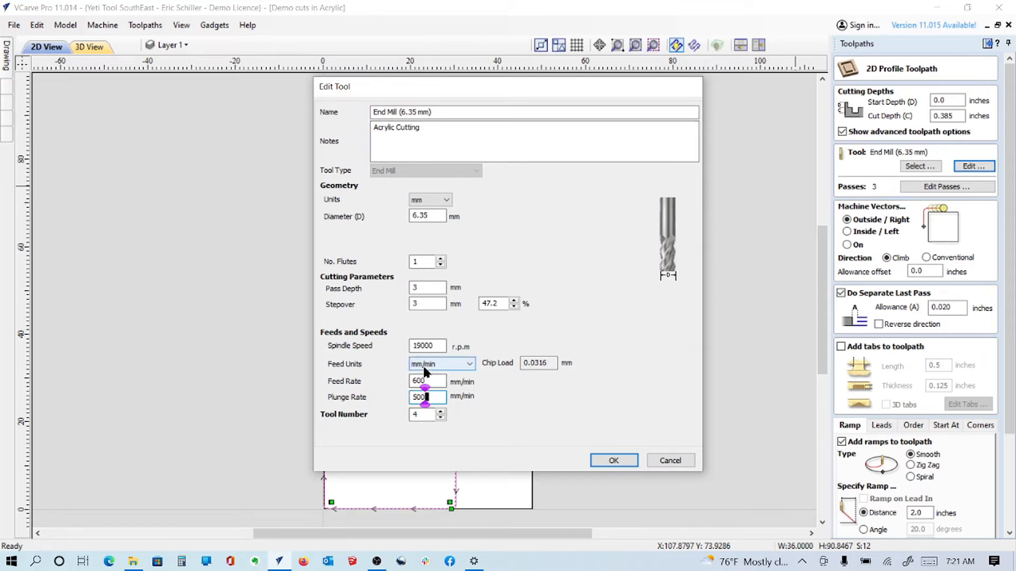
{"action": "left_click_drag", "start_coordinate": [437, 382], "coordinate": [363, 385]}
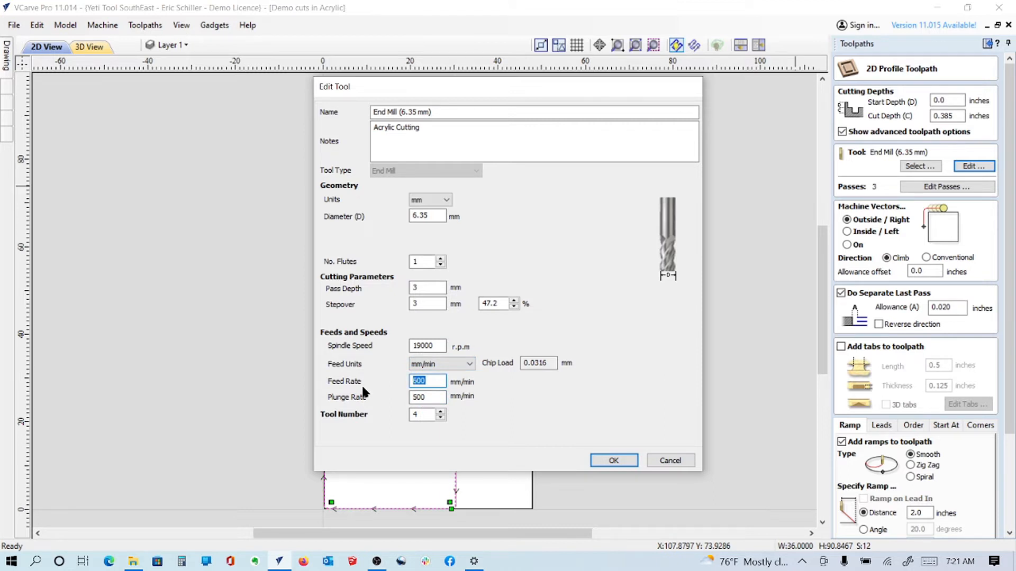
{"action": "type", "text": "2500"}
{"action": "key", "text": "BackSpace"}
{"action": "key", "text": "BackSpace"}
{"action": "type", "text": "40"}
{"action": "left_click", "coordinate": [614, 460]}
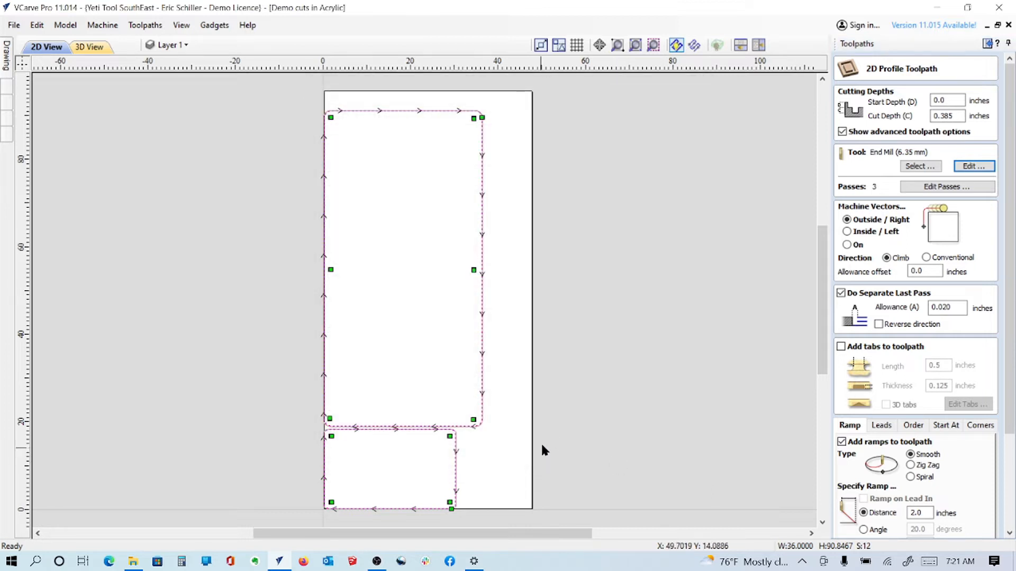
Step: Add straight line leads at 90 degrees to the profile toolpath with a lead length of 2 inches
{"action": "left_click", "coordinate": [575, 391]}
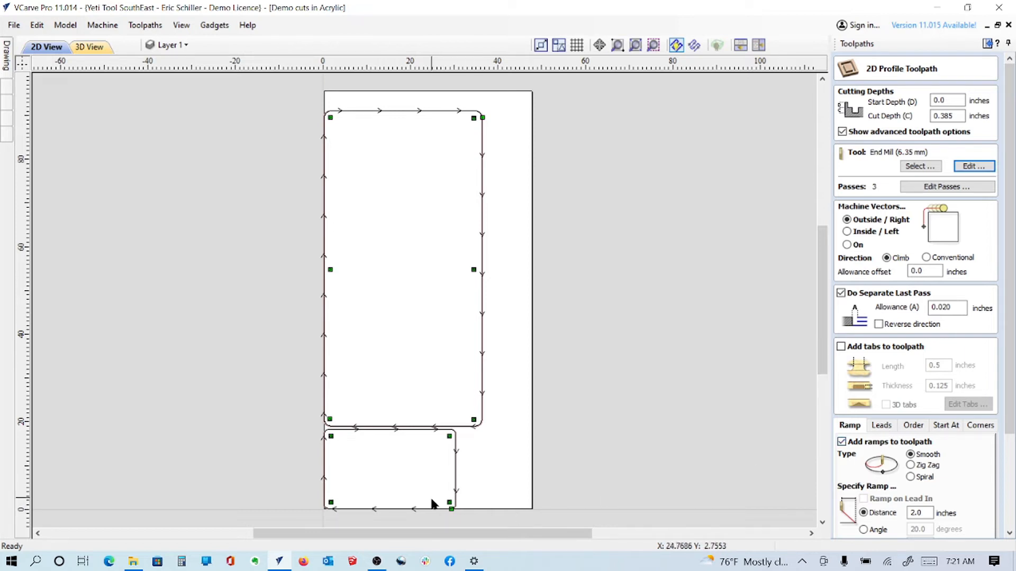
{"action": "left_click", "coordinate": [881, 426]}
{"action": "left_click", "coordinate": [845, 440]}
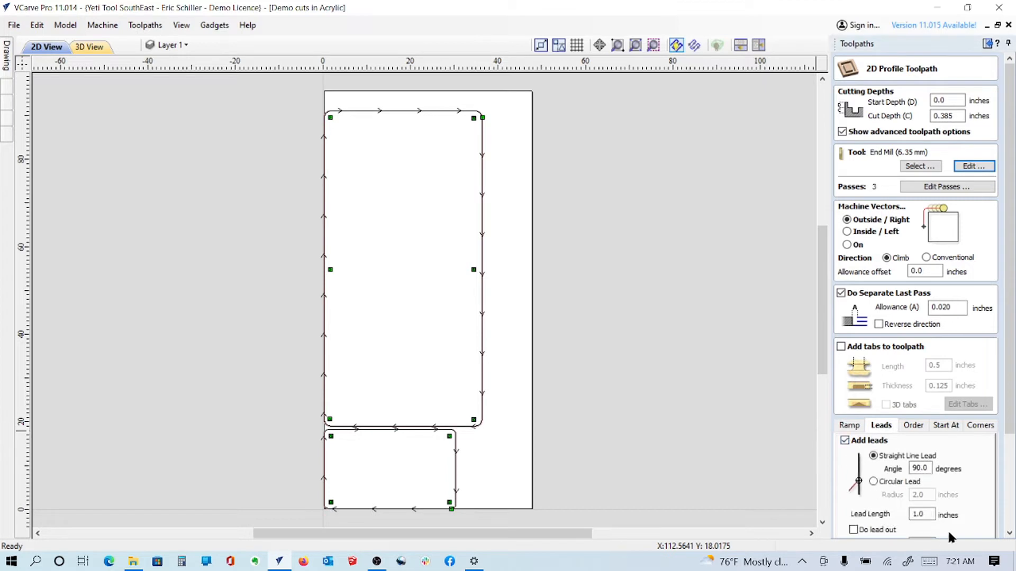
{"action": "double_click", "coordinate": [918, 515]}
{"action": "type", "text": "2"}
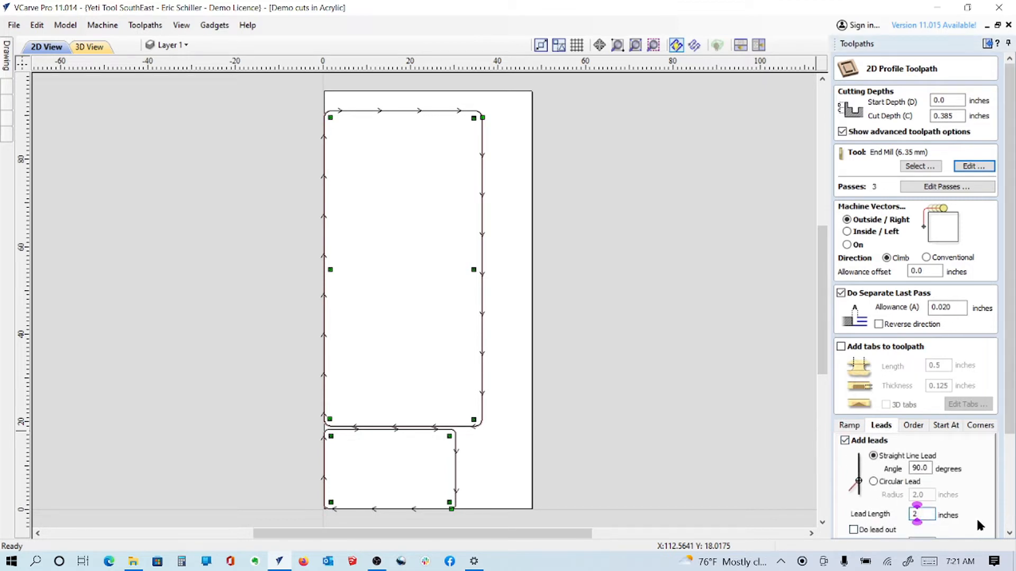
Step: Rename the profile toolpath as "Profile EJS test"
{"action": "left_click", "coordinate": [1009, 518]}
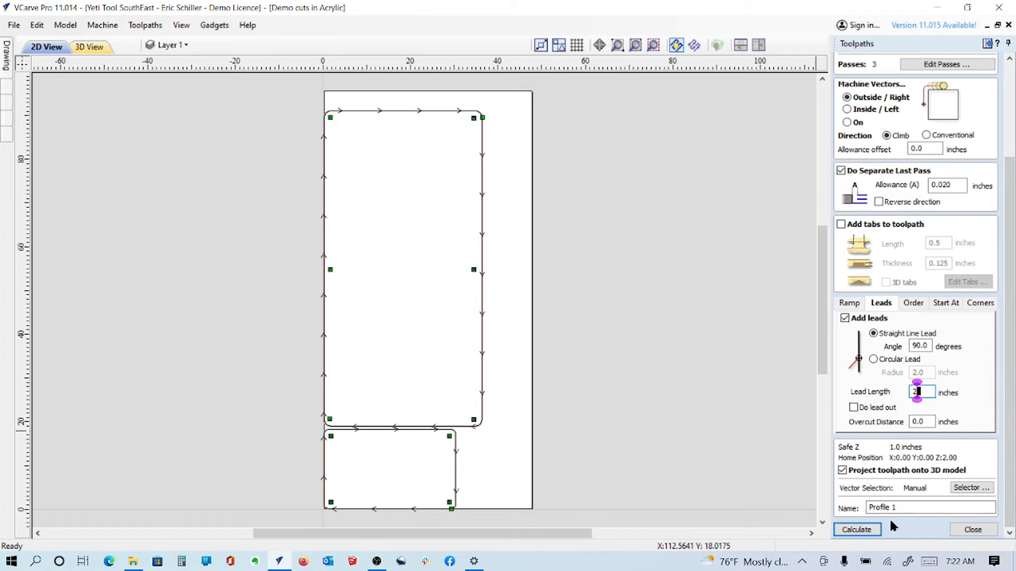
{"action": "left_click", "coordinate": [915, 508]}
{"action": "type", "text": "E"}
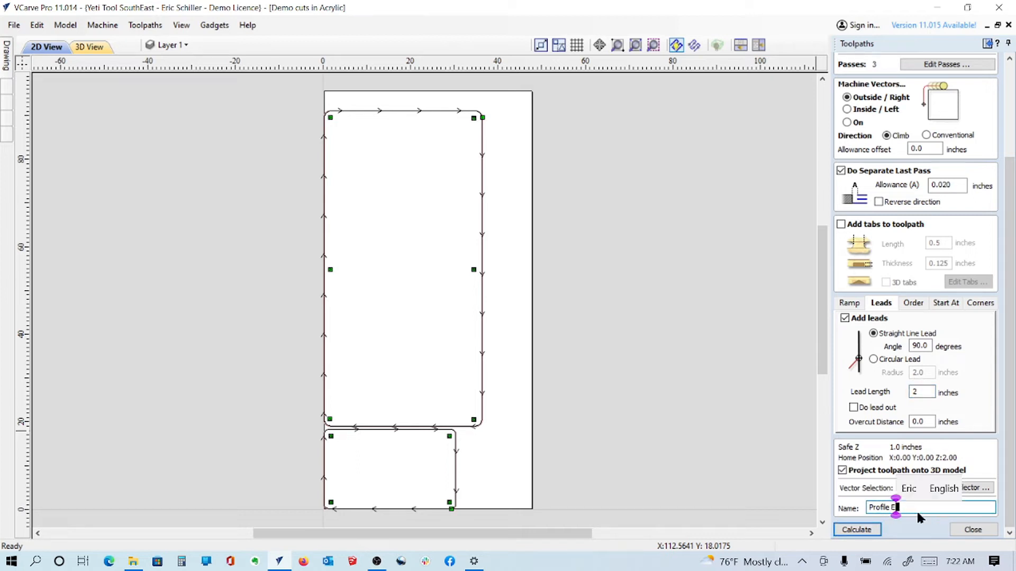
{"action": "type", "text": "JS test"}
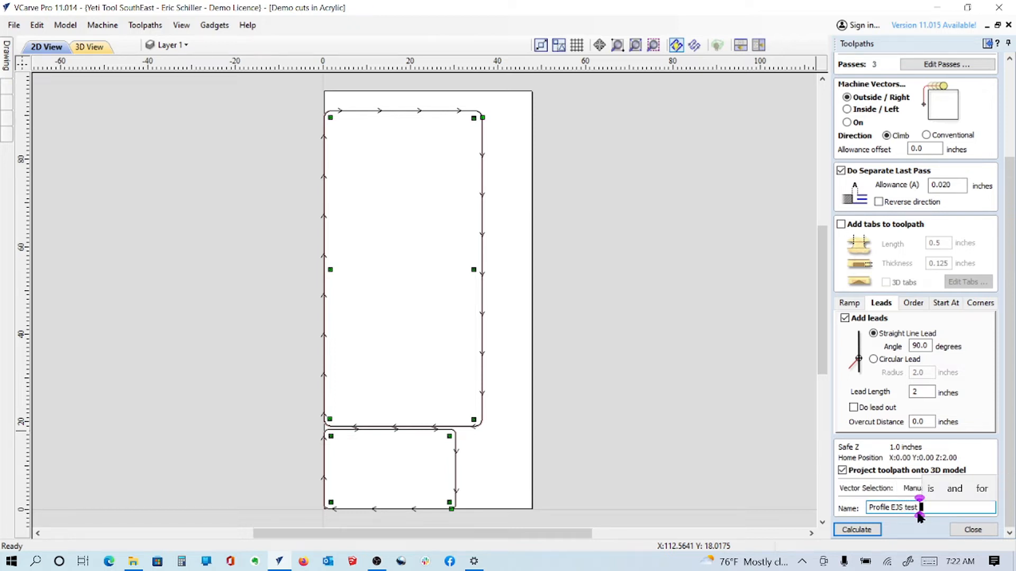
Step: Select the outer outlines of both rounded panels and calculate the profile toolpath, accepting the cut through the material
{"action": "left_click", "coordinate": [857, 529]}
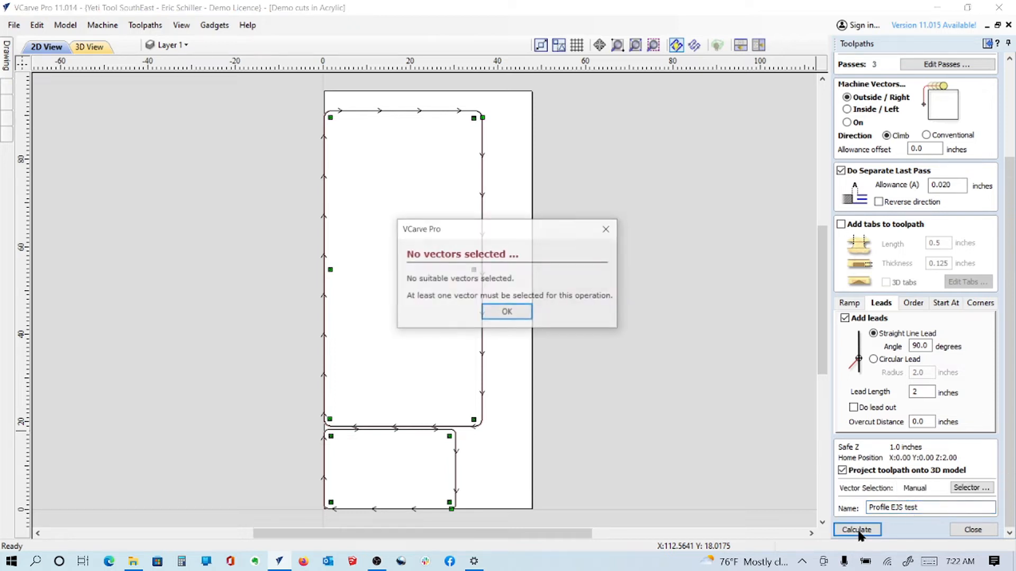
{"action": "left_click", "coordinate": [522, 311]}
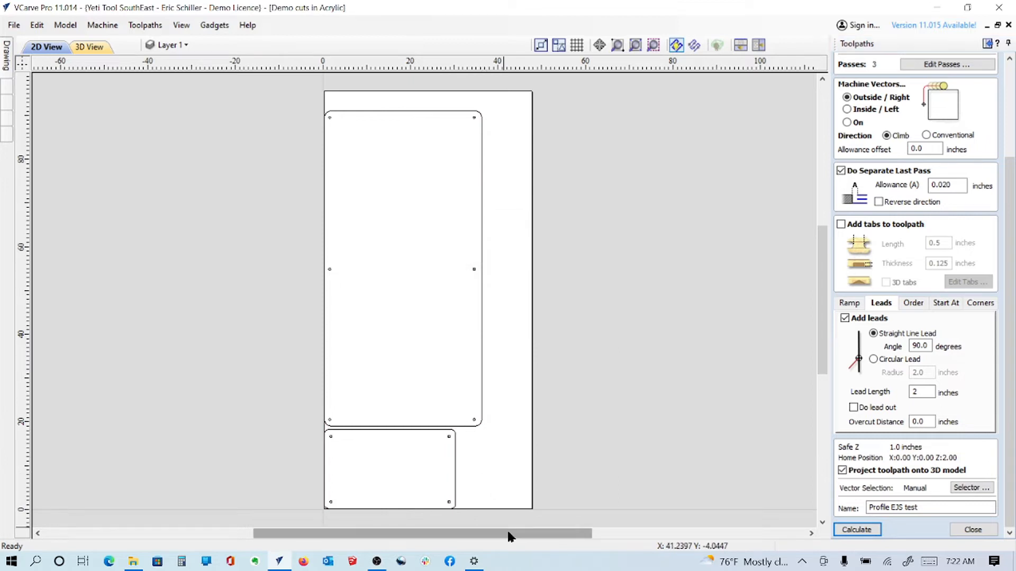
{"action": "left_click_drag", "start_coordinate": [508, 536], "coordinate": [506, 536]}
{"action": "left_click", "coordinate": [481, 361]}
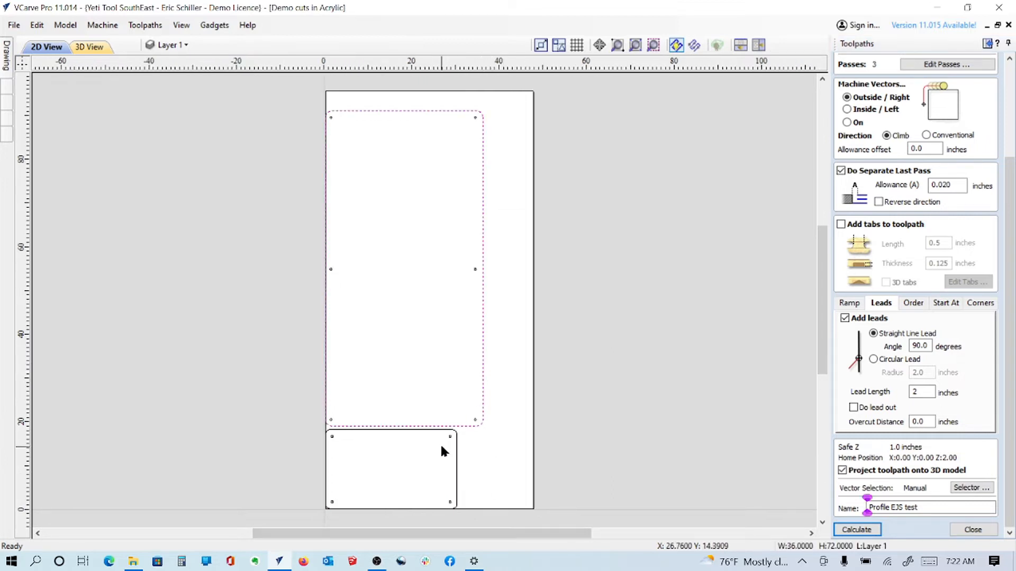
{"action": "left_click", "coordinate": [456, 470], "text": "shift"}
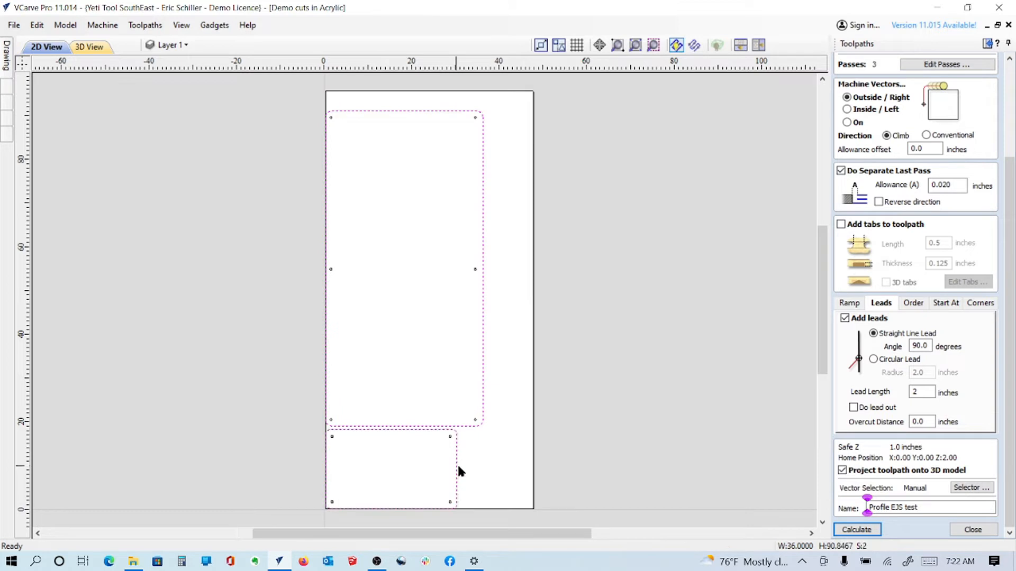
{"action": "left_click", "coordinate": [858, 530]}
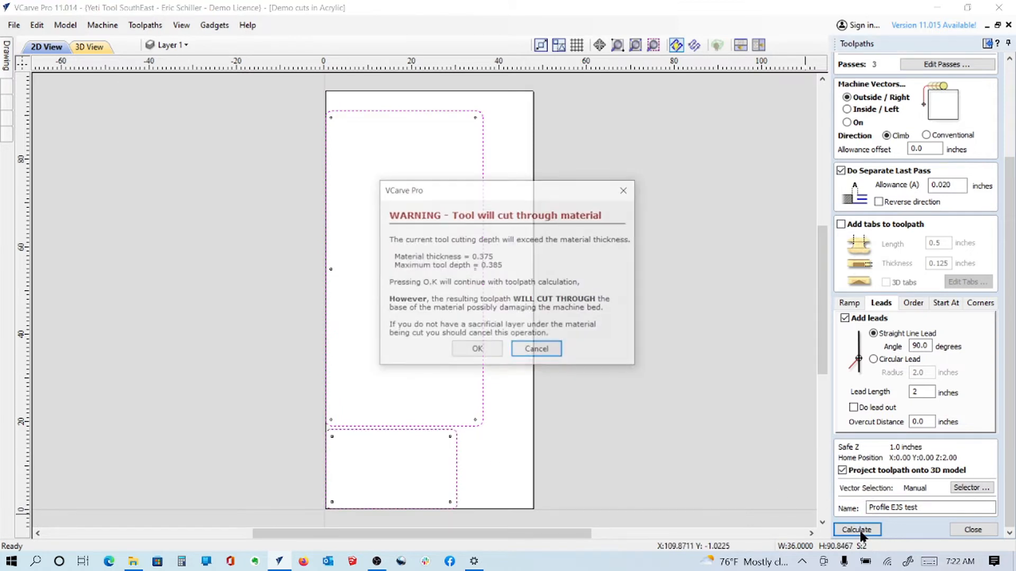
{"action": "left_click", "coordinate": [476, 353]}
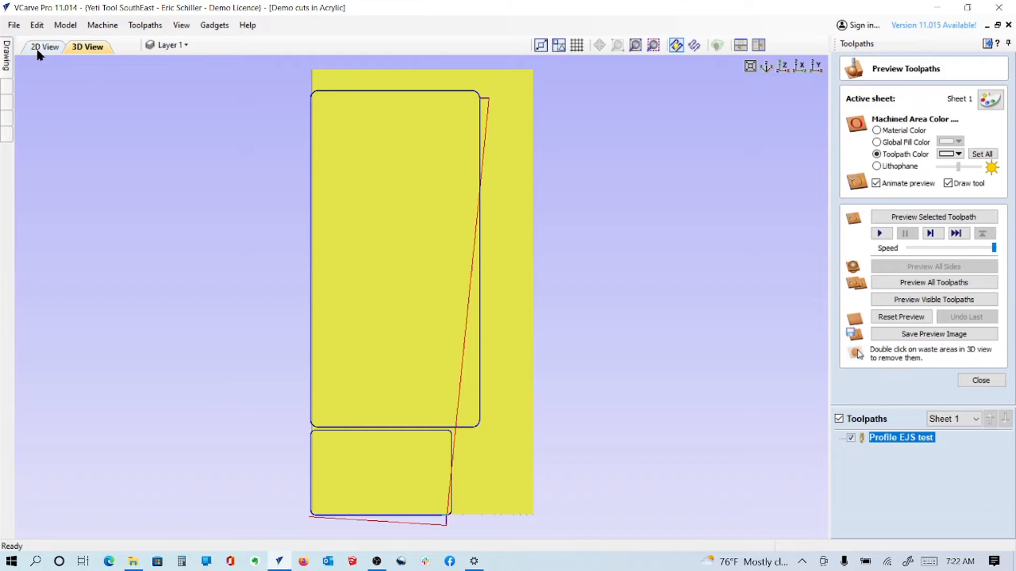
Step: Hide the Profile EJS test toolpath in the 2D view and undo the moves of the two panel outlines
{"action": "left_click", "coordinate": [43, 47]}
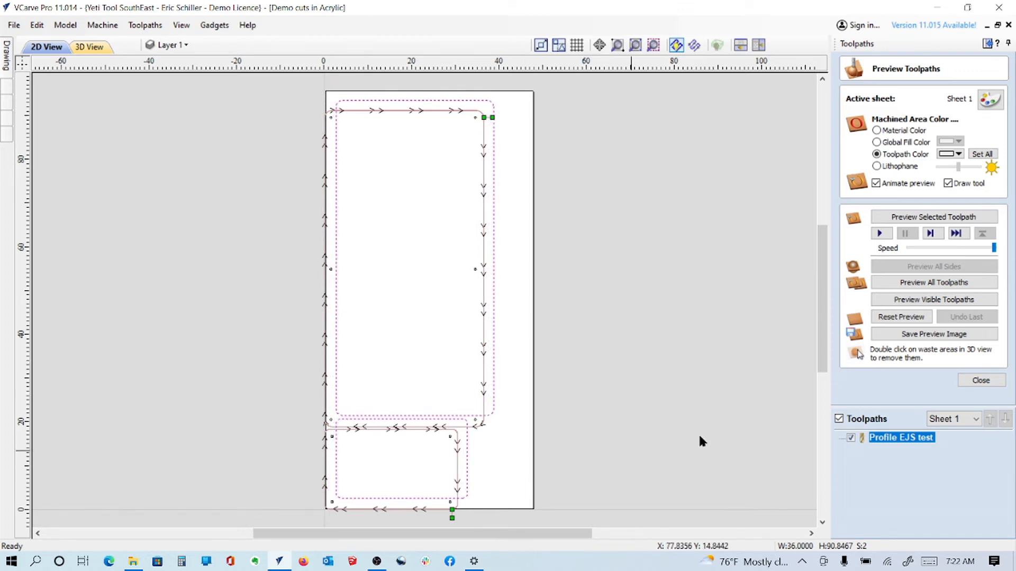
{"action": "left_click", "coordinate": [850, 438]}
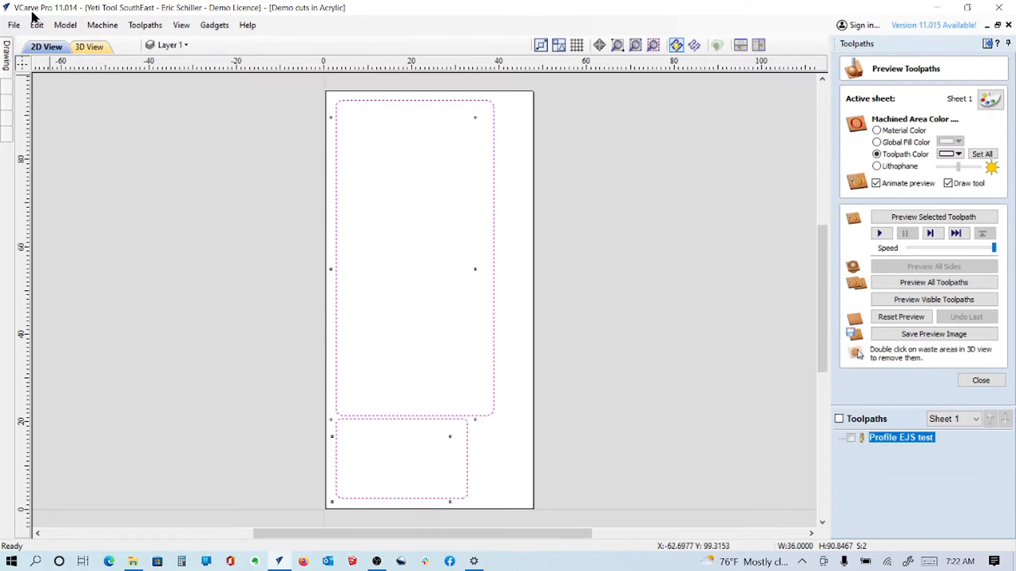
{"action": "left_click", "coordinate": [36, 25]}
{"action": "left_click", "coordinate": [56, 39]}
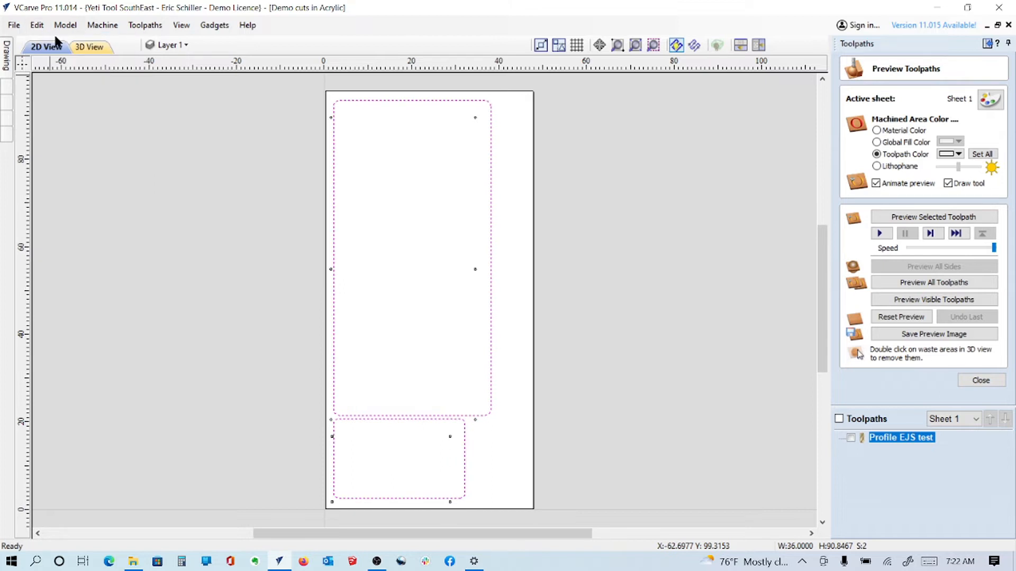
{"action": "key", "text": "ctrl+z"}
{"action": "key", "text": "ctrl+z"}
{"action": "key", "text": "ctrl+z"}
{"action": "key", "text": "ctrl+z"}
{"action": "key", "text": "ctrl+z"}
{"action": "key", "text": "ctrl+z"}
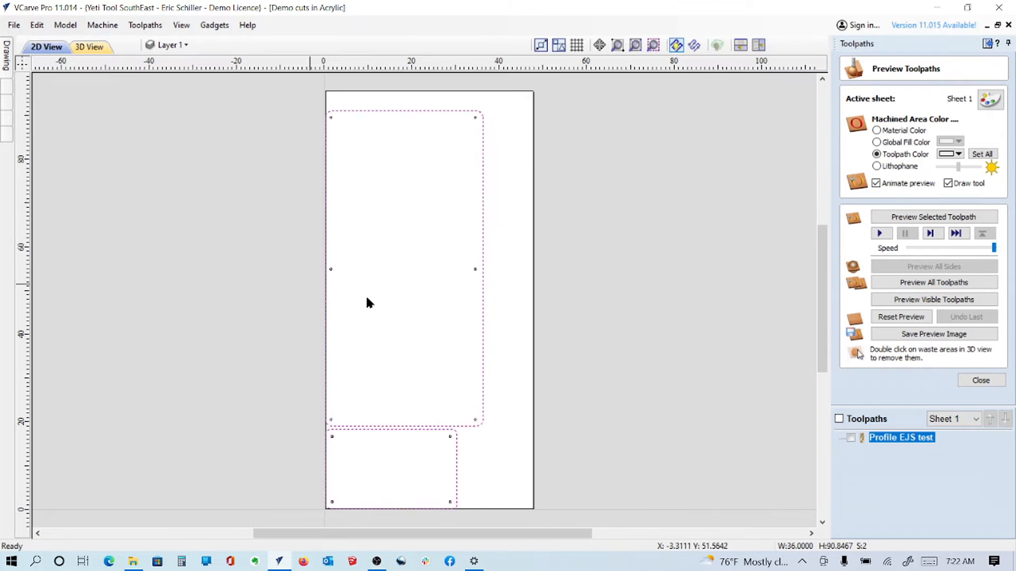
Step: Select both panel outlines with all their holes and nudge them together up and to the right, inside the sheet edges
{"action": "left_click", "coordinate": [285, 95]}
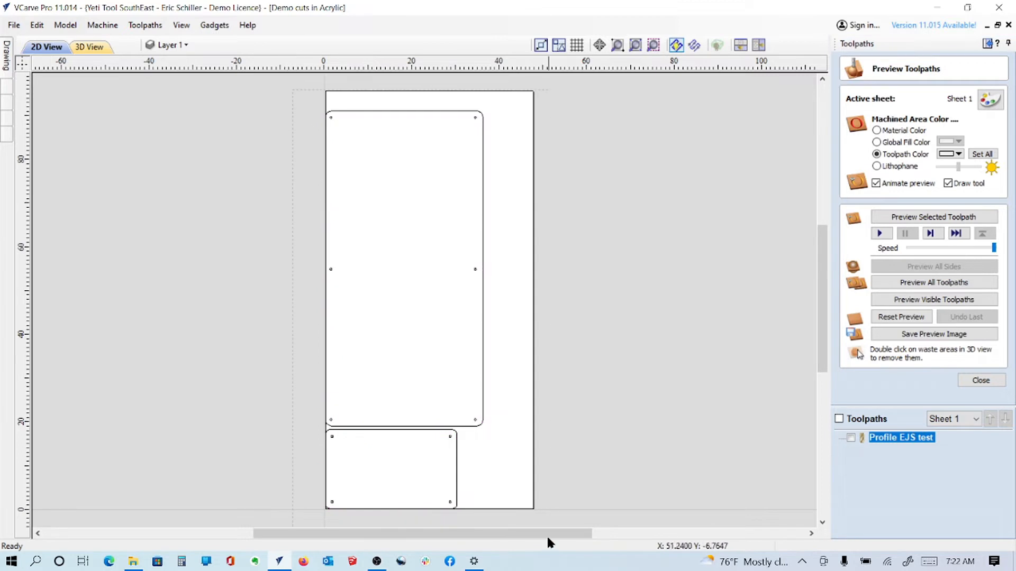
{"action": "key", "text": "ctrl+a"}
{"action": "key", "text": "Up"}
{"action": "key", "text": "Up"}
{"action": "key", "text": "Up"}
{"action": "key", "text": "Up"}
{"action": "key", "text": "Up"}
{"action": "key", "text": "Right"}
{"action": "key", "text": "Right"}
{"action": "key", "text": "Right"}
{"action": "key", "text": "Right"}
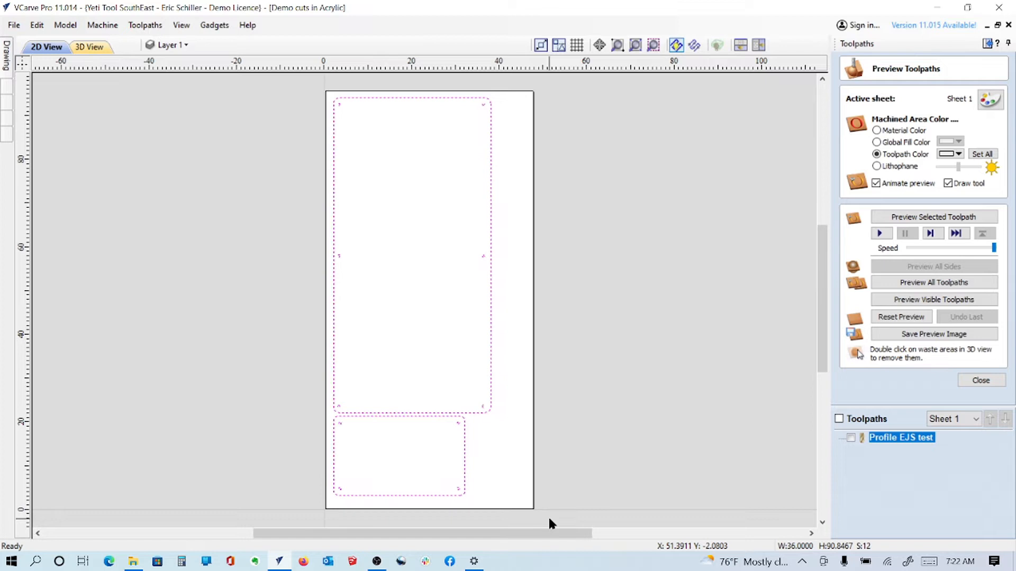
{"action": "key", "text": "Down"}
{"action": "left_click", "coordinate": [788, 456]}
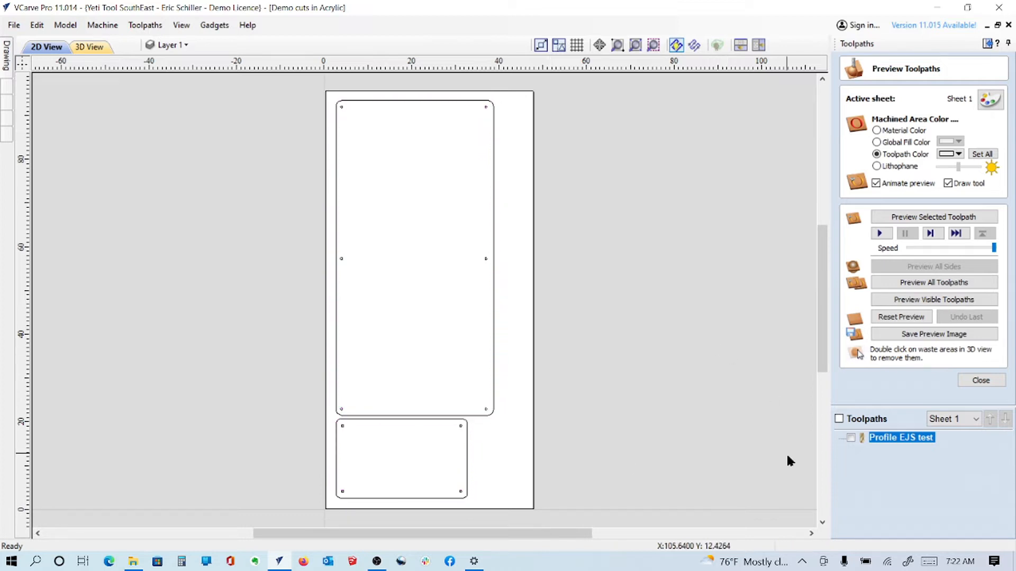
Step: Recalculate the Profile EJS test toolpath for the moved outlines, accepting the cut through the material, and inspect it in 3D
{"action": "left_click", "coordinate": [894, 442]}
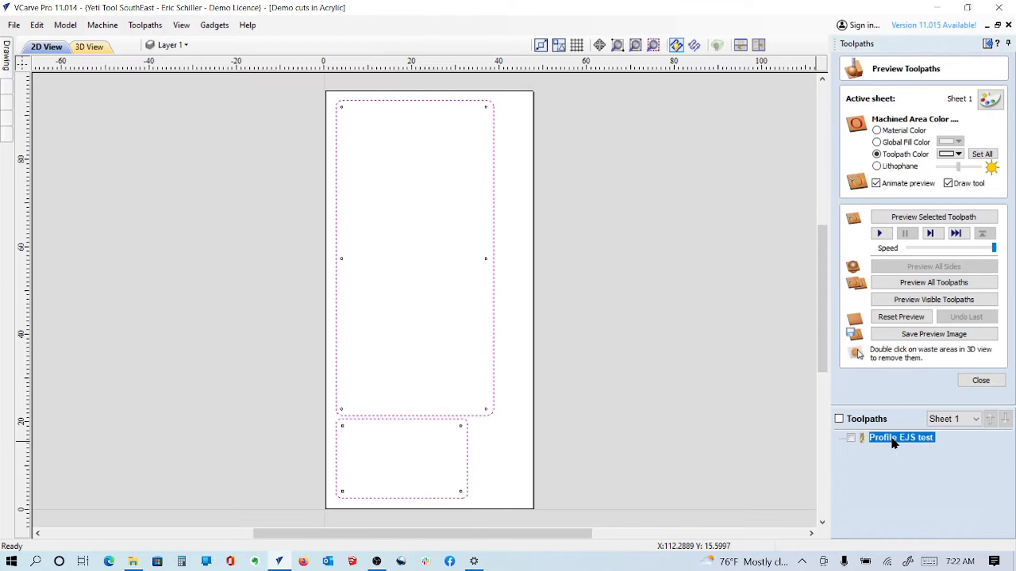
{"action": "double_click", "coordinate": [894, 441]}
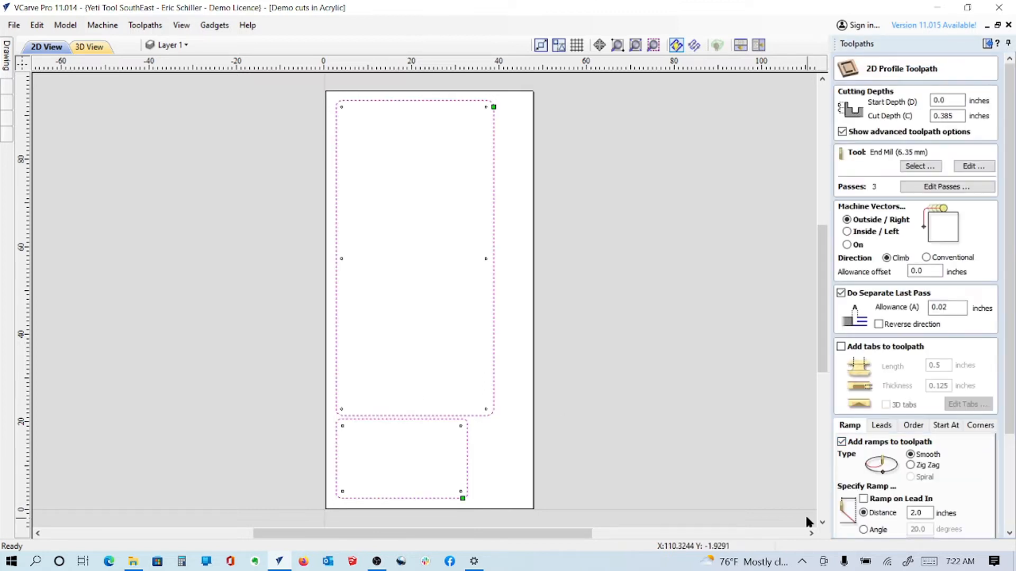
{"action": "scroll", "coordinate": [1011, 516], "scroll_direction": "down", "scroll_amount": 3}
{"action": "left_click", "coordinate": [857, 529]}
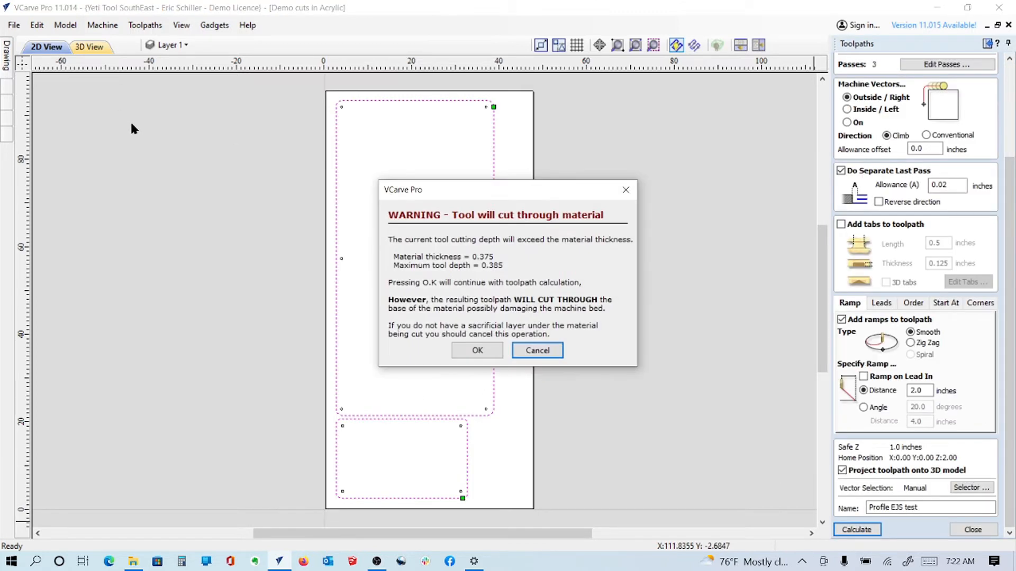
{"action": "left_click", "coordinate": [477, 351]}
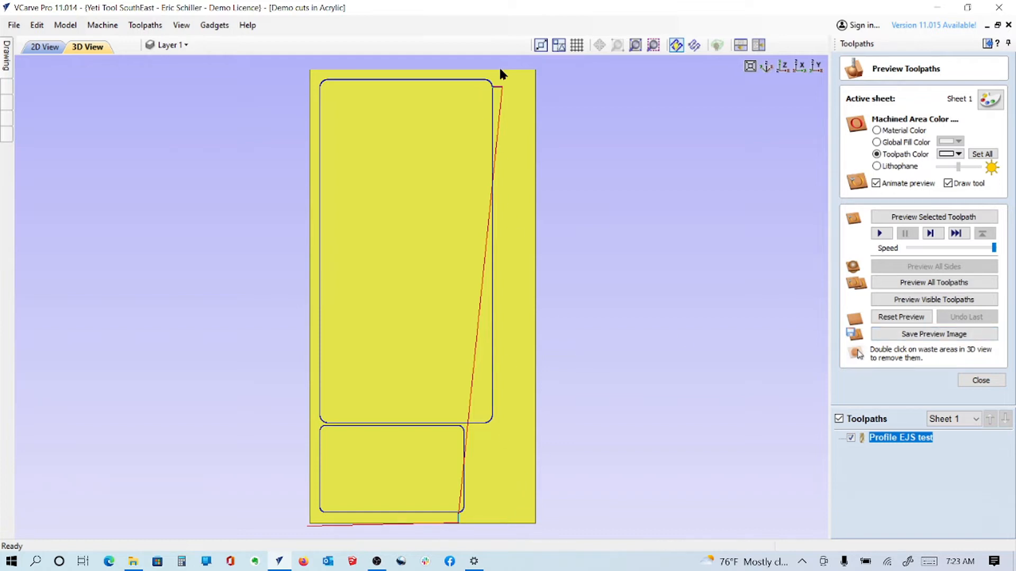
{"action": "scroll", "coordinate": [495, 89], "scroll_direction": "up", "scroll_amount": 2}
{"action": "scroll", "coordinate": [495, 93], "scroll_direction": "up", "scroll_amount": 1}
{"action": "scroll", "coordinate": [545, 170], "scroll_direction": "down", "scroll_amount": 2}
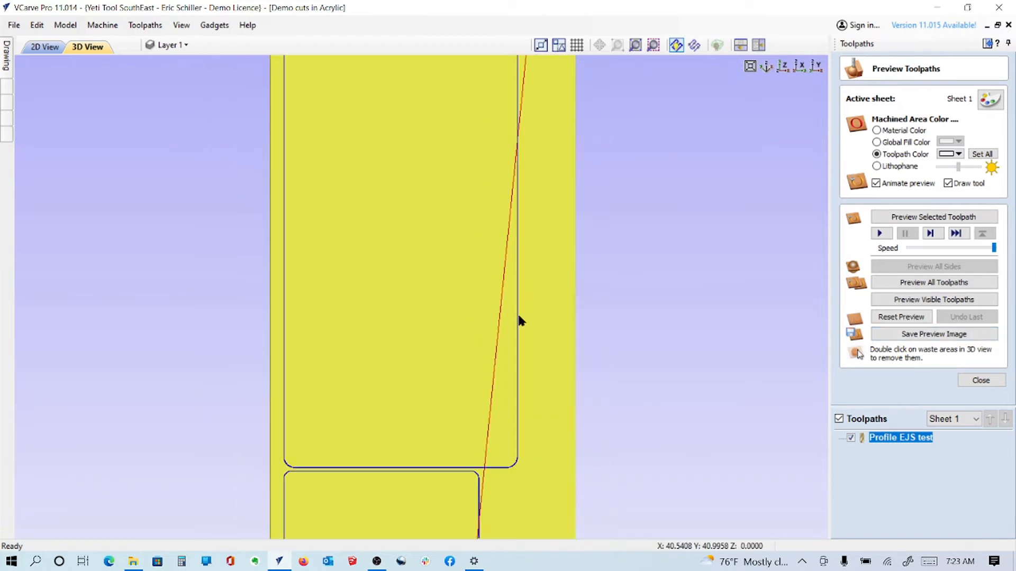
{"action": "scroll", "coordinate": [497, 413], "scroll_direction": "down", "scroll_amount": 2}
{"action": "scroll", "coordinate": [450, 531], "scroll_direction": "up", "scroll_amount": 1}
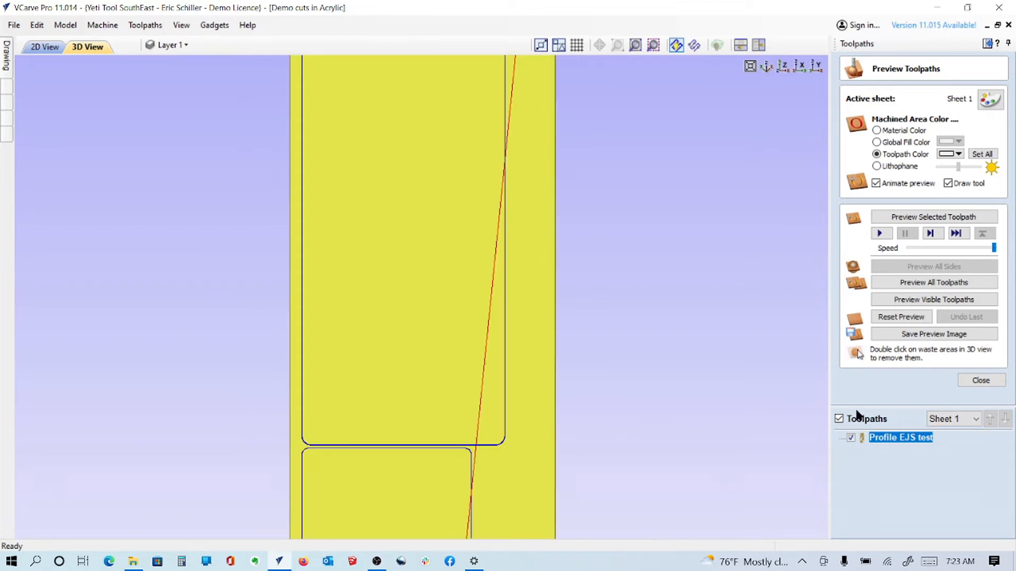
Step: Edit the Profile EJS test toolpath to use a circular lead and enable the lead out
{"action": "double_click", "coordinate": [890, 437]}
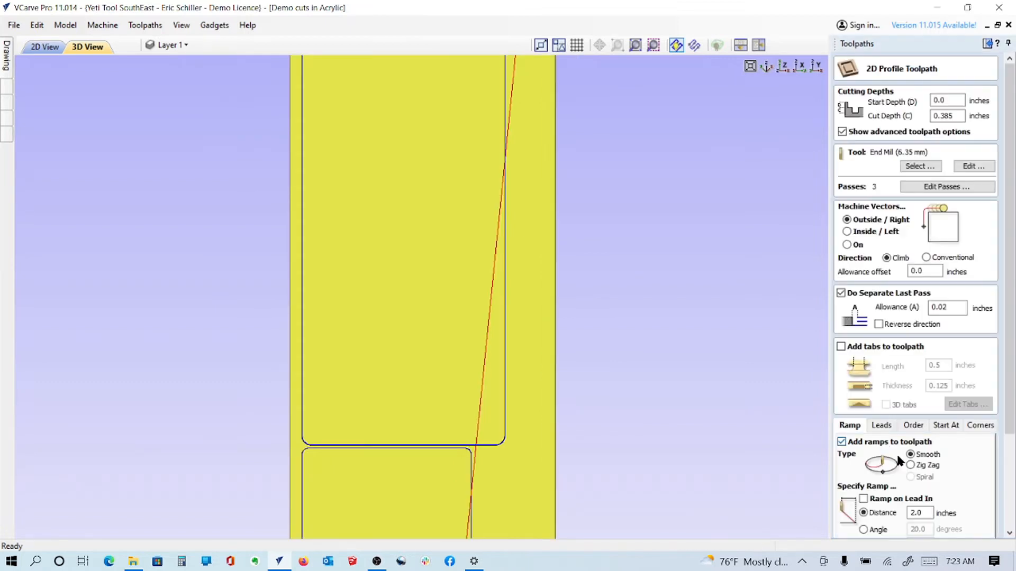
{"action": "left_click", "coordinate": [883, 426]}
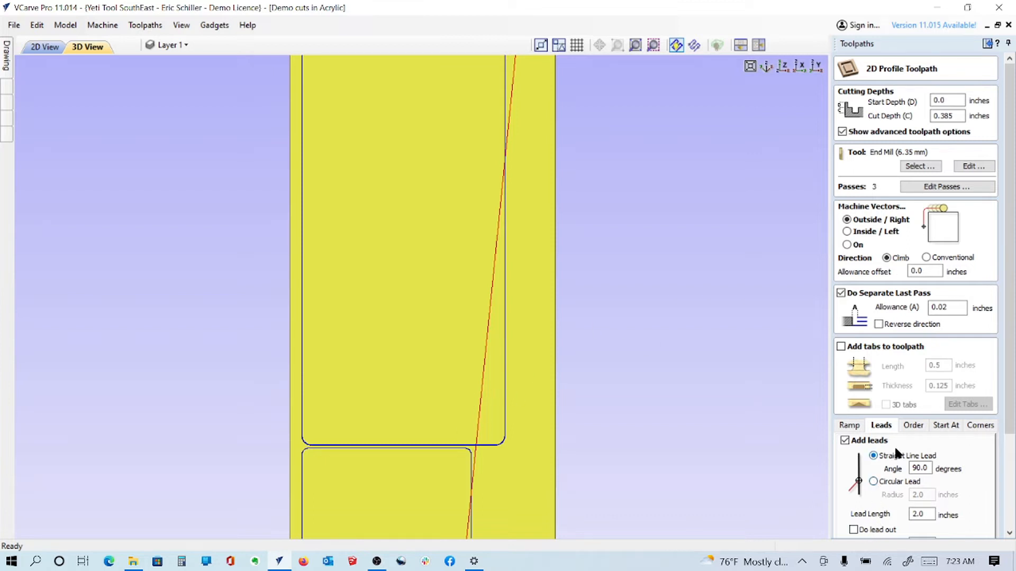
{"action": "left_click", "coordinate": [874, 481]}
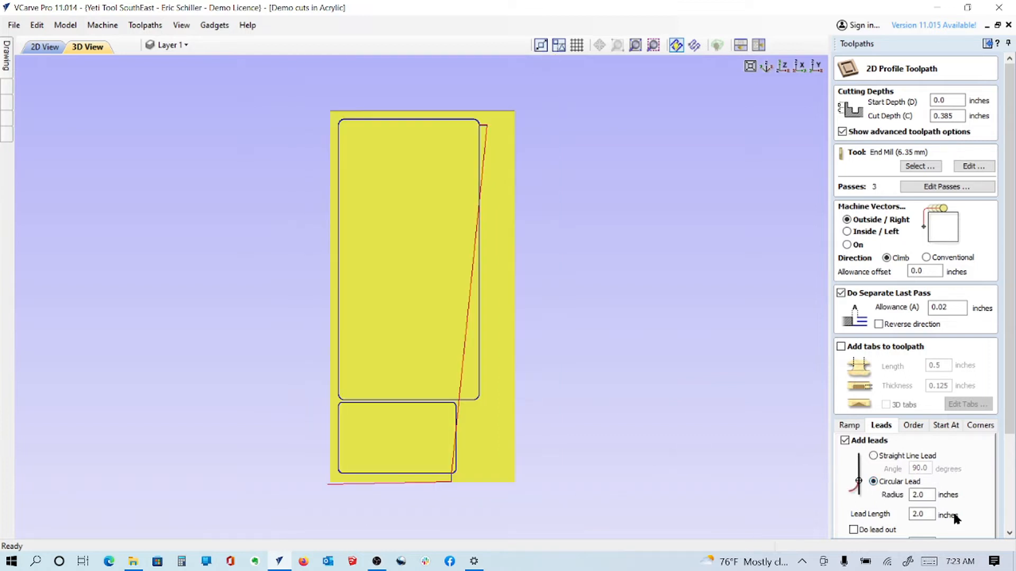
{"action": "left_click", "coordinate": [850, 528]}
Step: Recalculate the toolpath with the circular leads, accepting the cut through the material, and inspect the lead at the lower panel's corner
{"action": "left_click", "coordinate": [1012, 521]}
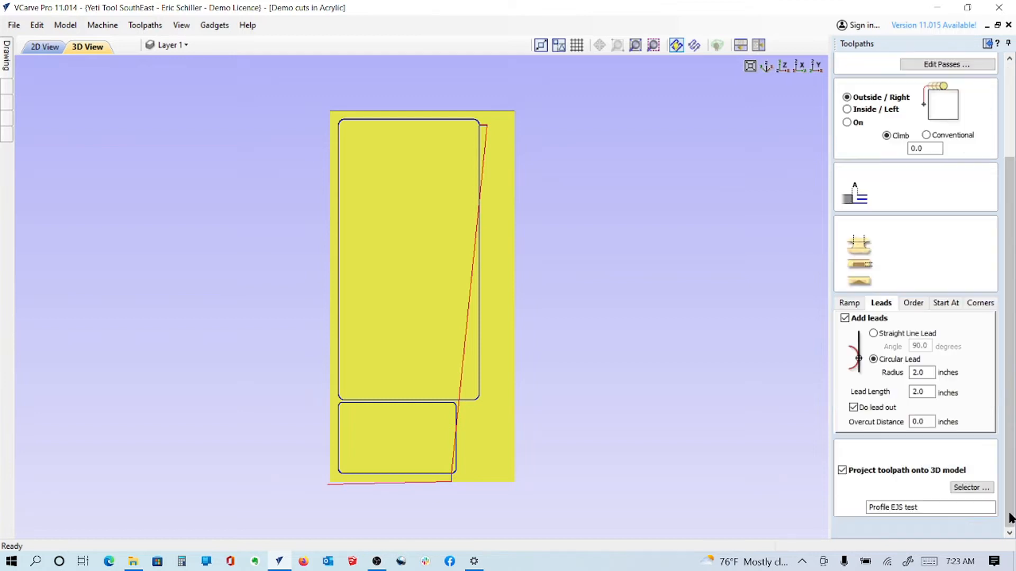
{"action": "left_click", "coordinate": [874, 529]}
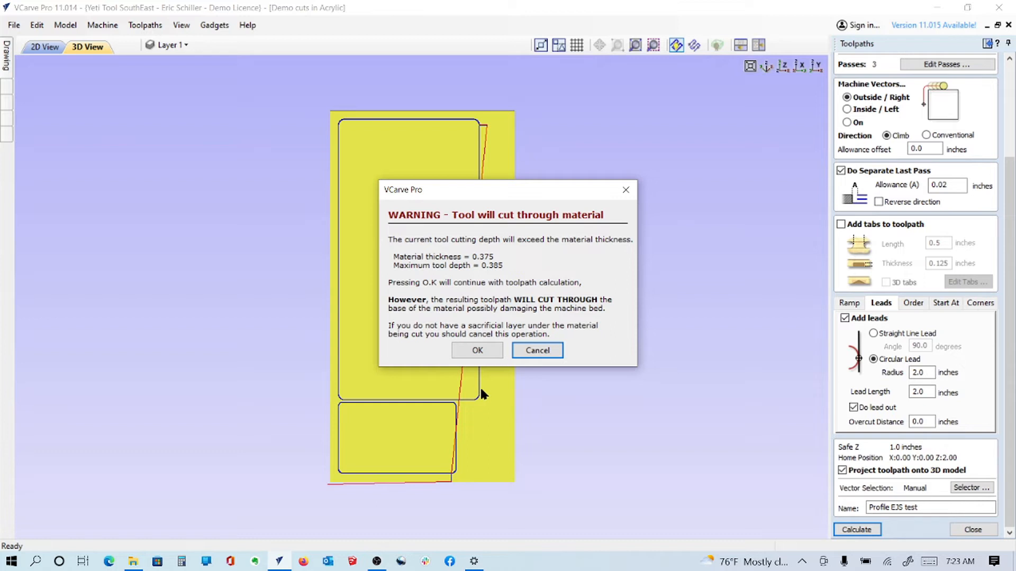
{"action": "left_click", "coordinate": [477, 352]}
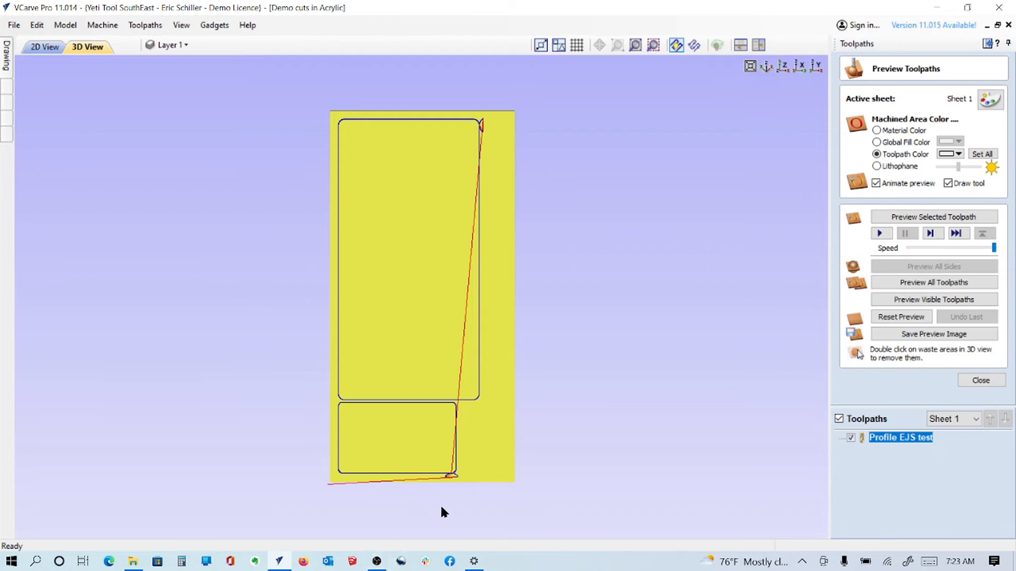
{"action": "scroll", "coordinate": [441, 510], "scroll_direction": "up", "scroll_amount": 2}
{"action": "middle_click_drag", "start_coordinate": [456, 476], "coordinate": [457, 356]}
{"action": "scroll", "coordinate": [456, 356], "scroll_direction": "up", "scroll_amount": 1}
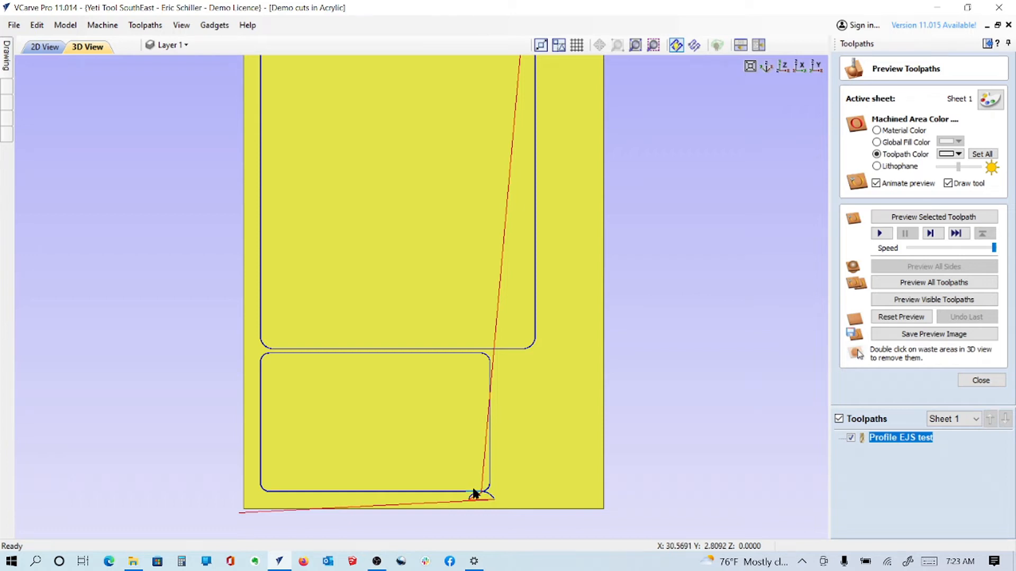
Step: Close the toolpath preview and arrange the 2D and 3D views side by side, with the lower panel's lead enlarged in 2D
{"action": "left_click", "coordinate": [981, 381]}
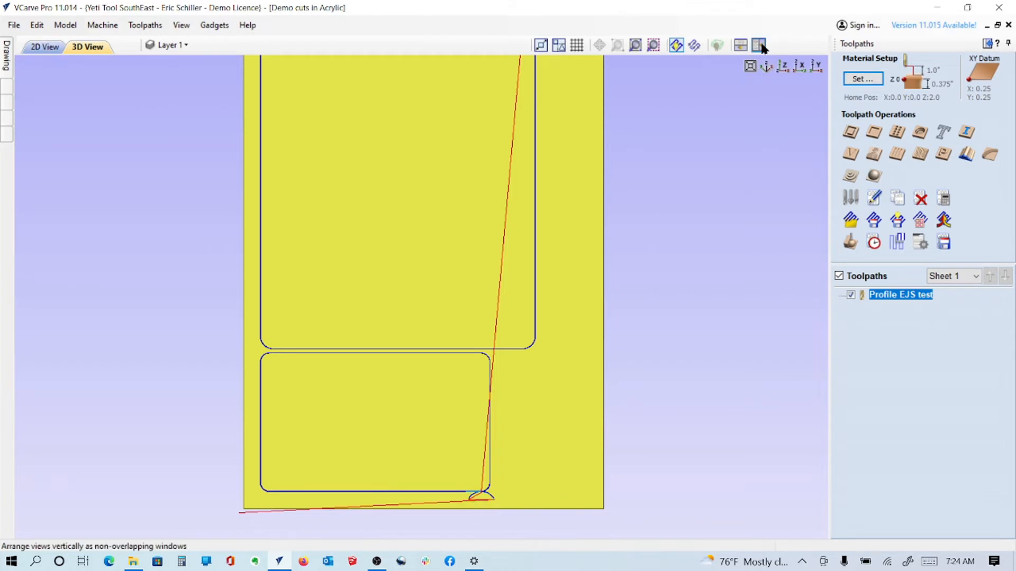
{"action": "left_click", "coordinate": [43, 48]}
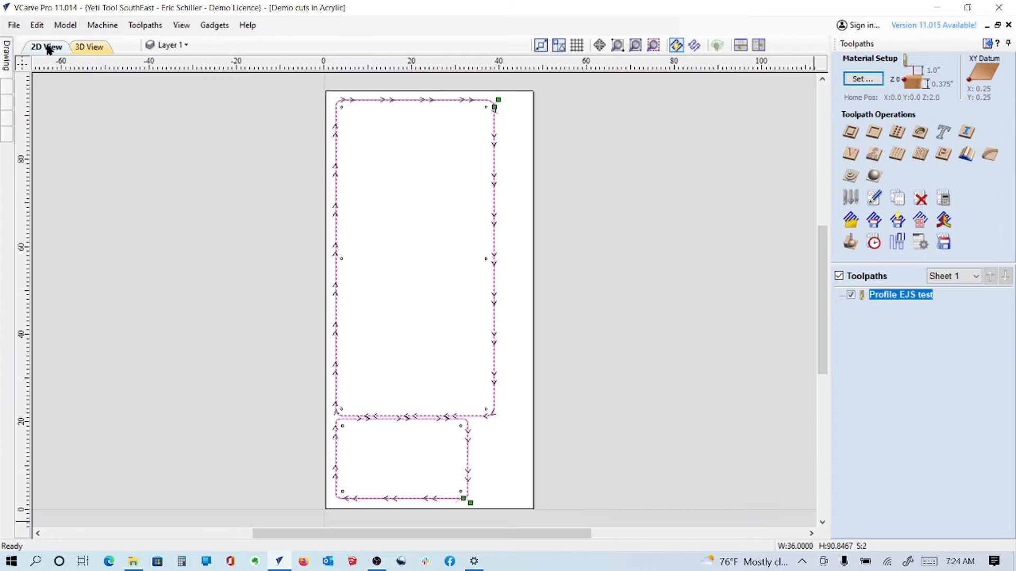
{"action": "left_click", "coordinate": [759, 46]}
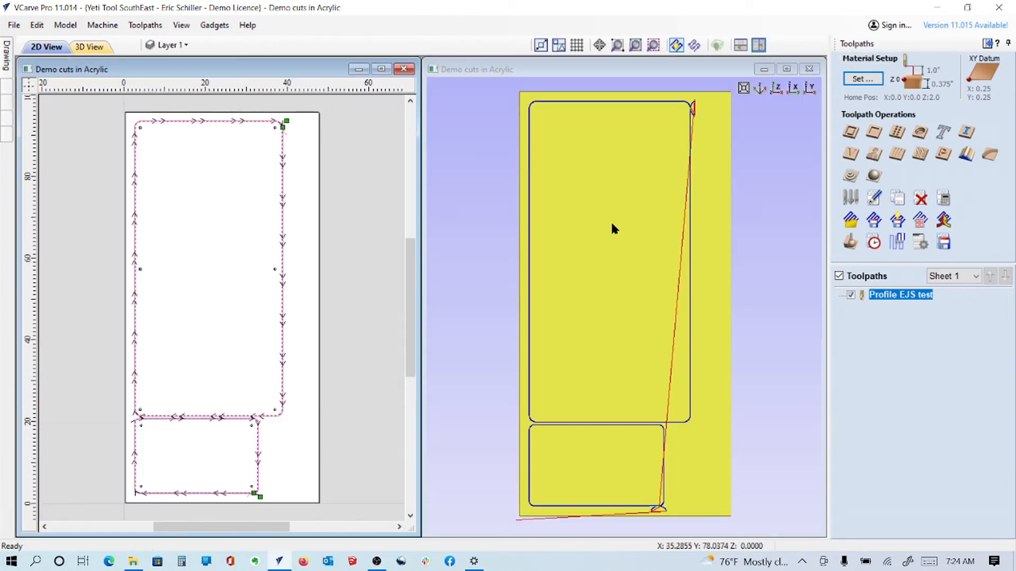
{"action": "scroll", "coordinate": [226, 511], "scroll_direction": "up", "scroll_amount": 4}
{"action": "middle_click_drag", "start_coordinate": [293, 445], "coordinate": [290, 278]}
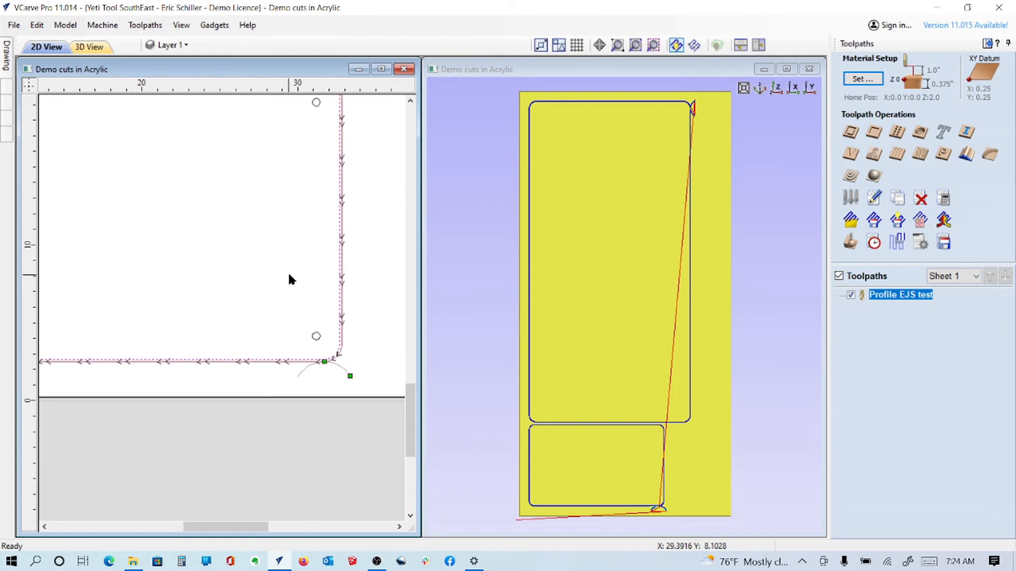
Step: Hide the toolpath and, in node editing, insert a point midway along the lower panel's right edge as its new start point
{"action": "left_click", "coordinate": [850, 294]}
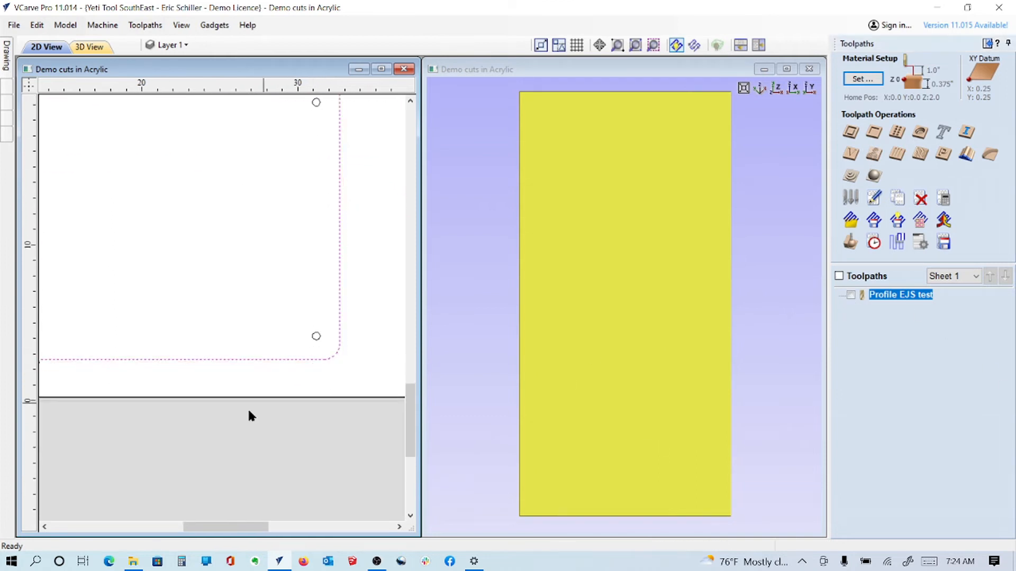
{"action": "right_click", "coordinate": [265, 362]}
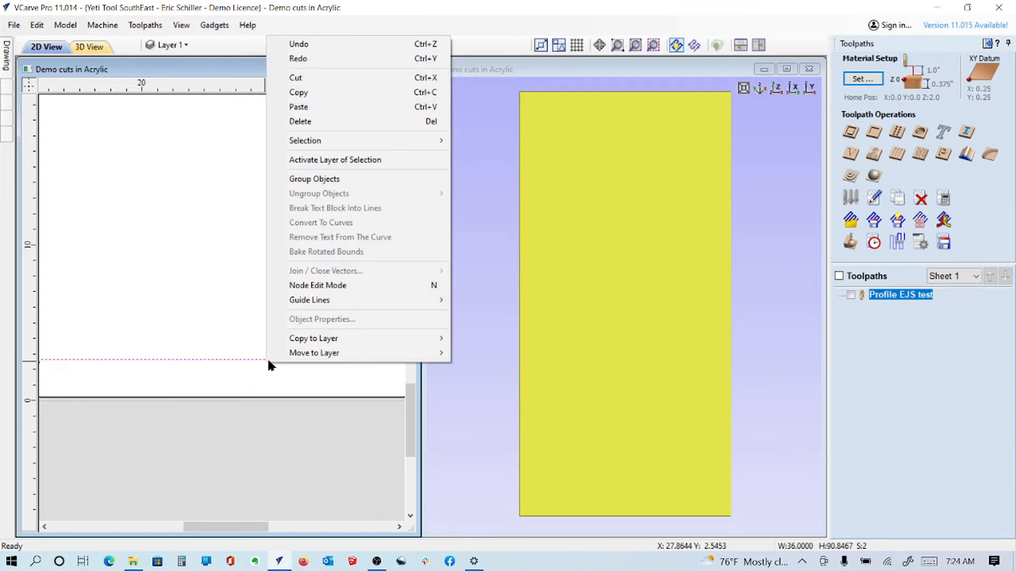
{"action": "left_click", "coordinate": [339, 286]}
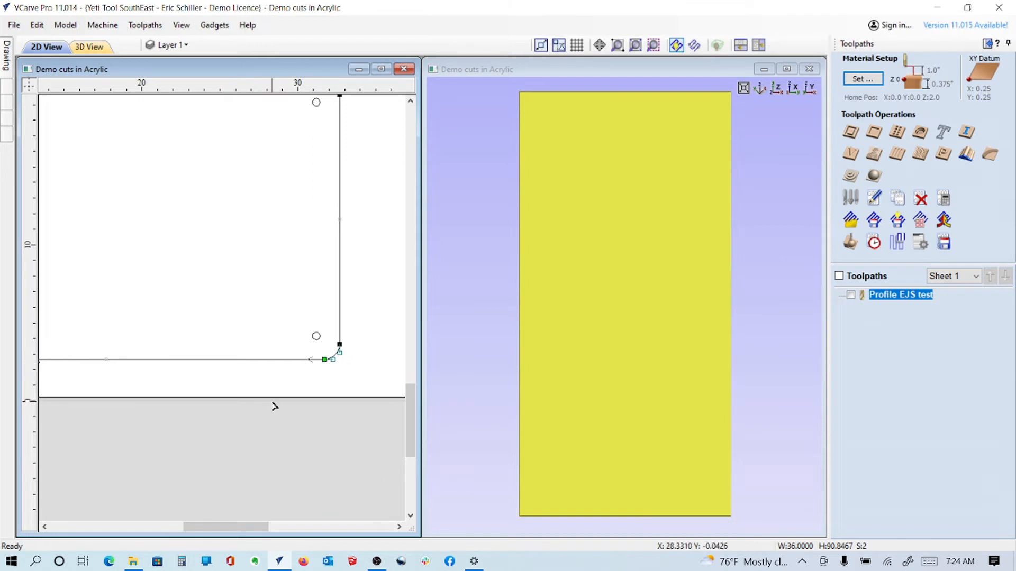
{"action": "scroll", "coordinate": [271, 403], "scroll_direction": "down", "scroll_amount": 1}
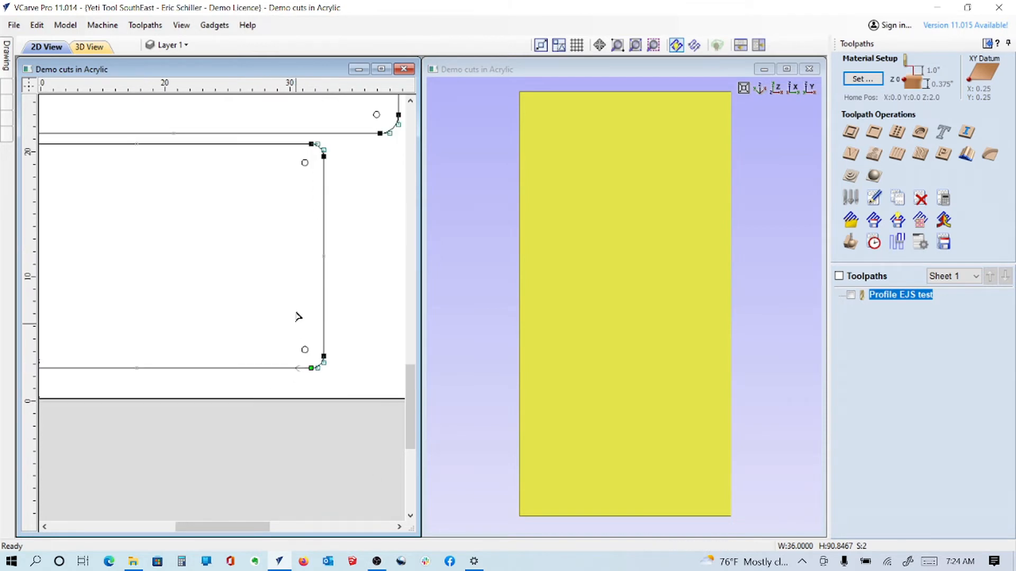
{"action": "right_click", "coordinate": [324, 254]}
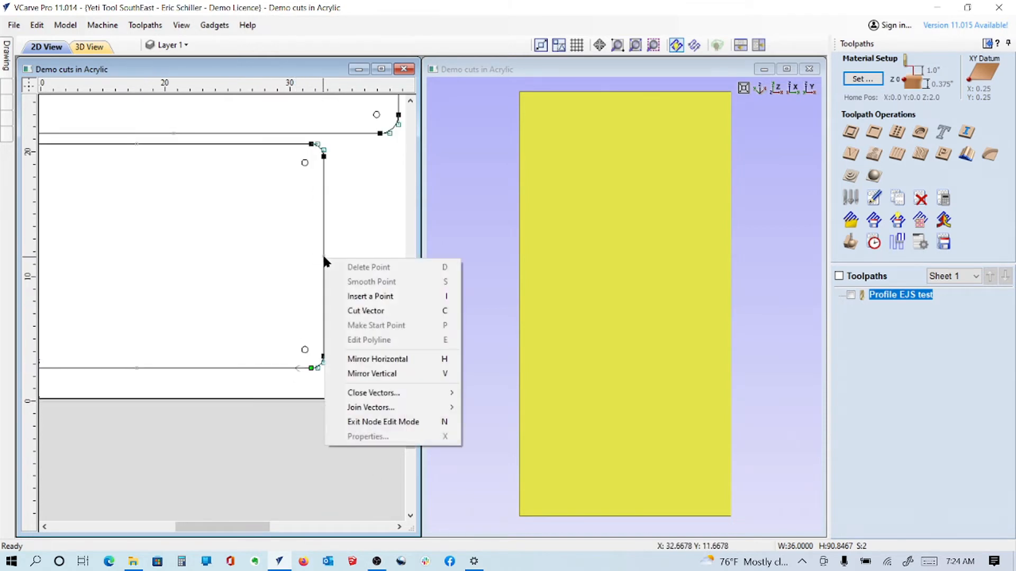
{"action": "left_click", "coordinate": [370, 298]}
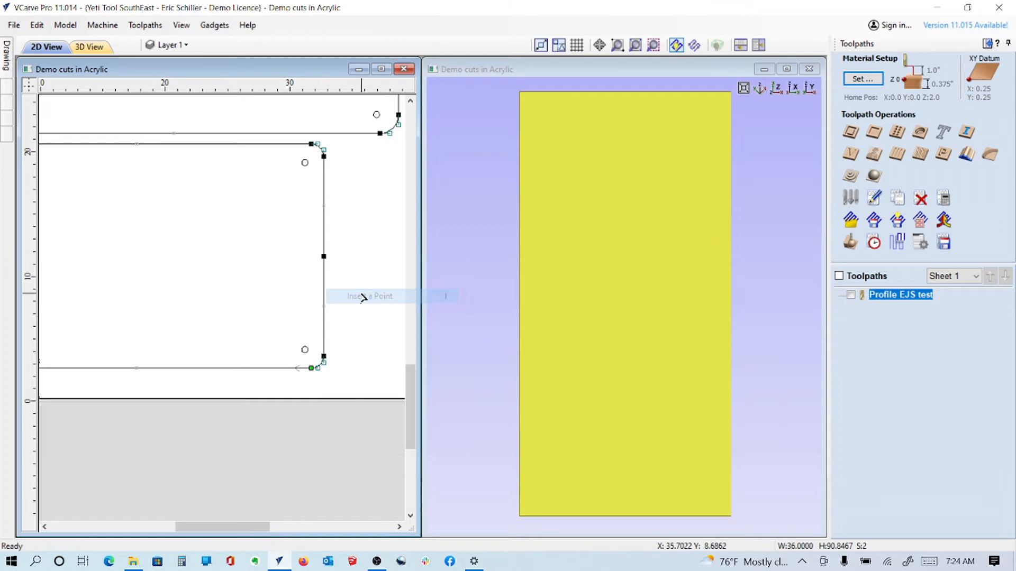
{"action": "right_click", "coordinate": [321, 256]}
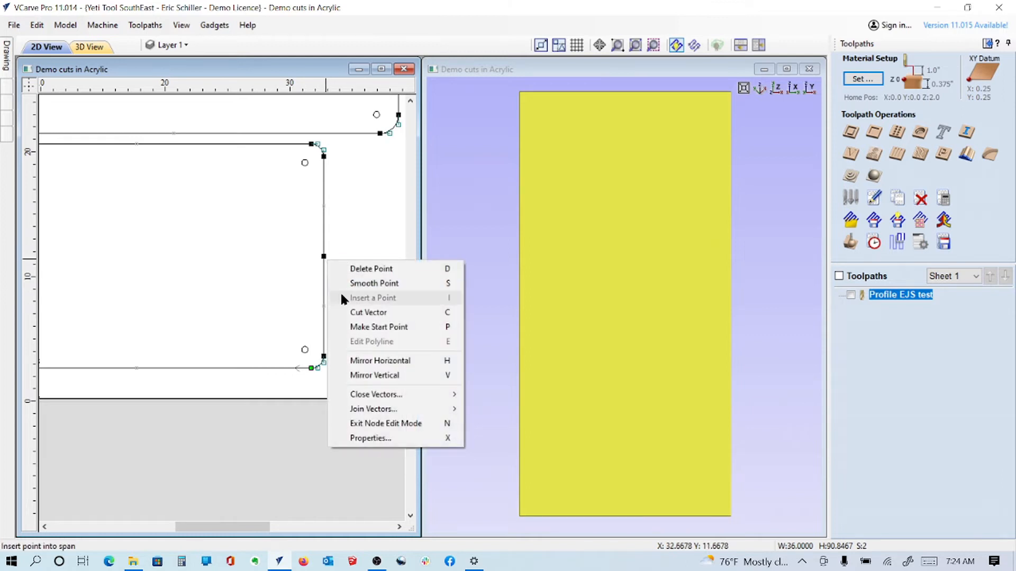
{"action": "left_click", "coordinate": [377, 326]}
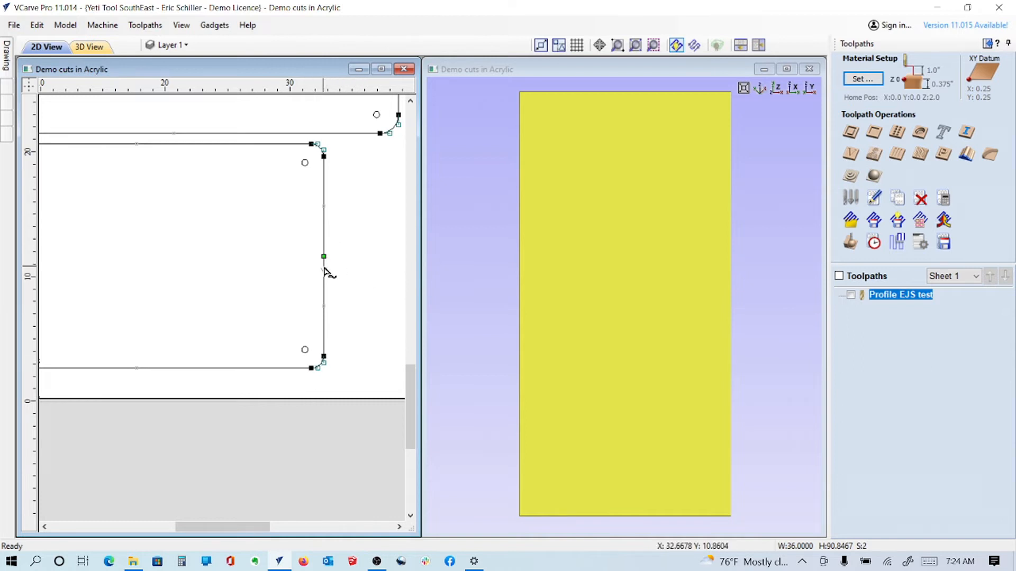
Step: Recalculate the Profile EJS test toolpath from the lower panel's new start point, accepting the cut through the material
{"action": "double_click", "coordinate": [900, 296]}
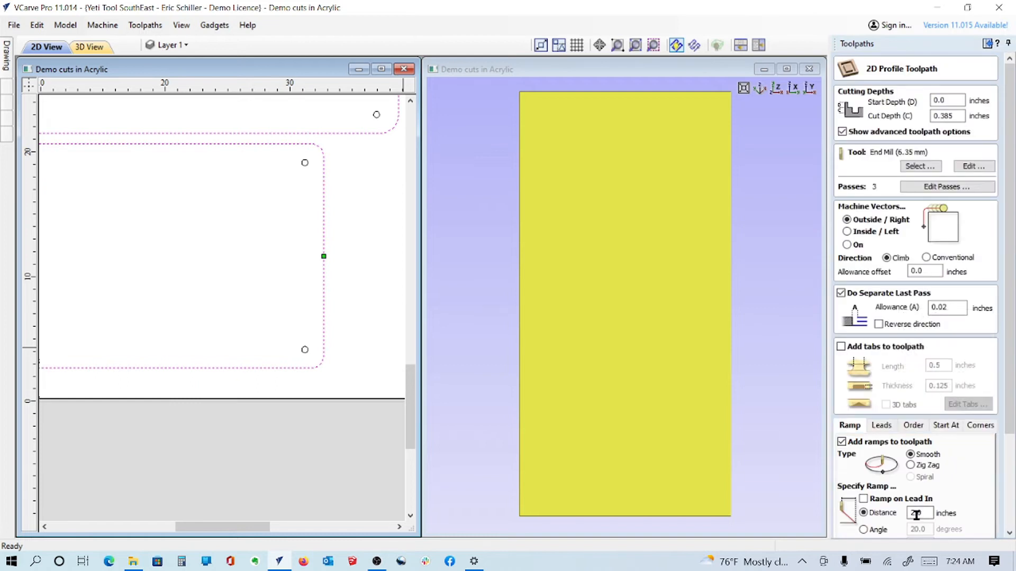
{"action": "scroll", "coordinate": [984, 516], "scroll_direction": "down", "scroll_amount": 3}
{"action": "left_click", "coordinate": [847, 526]}
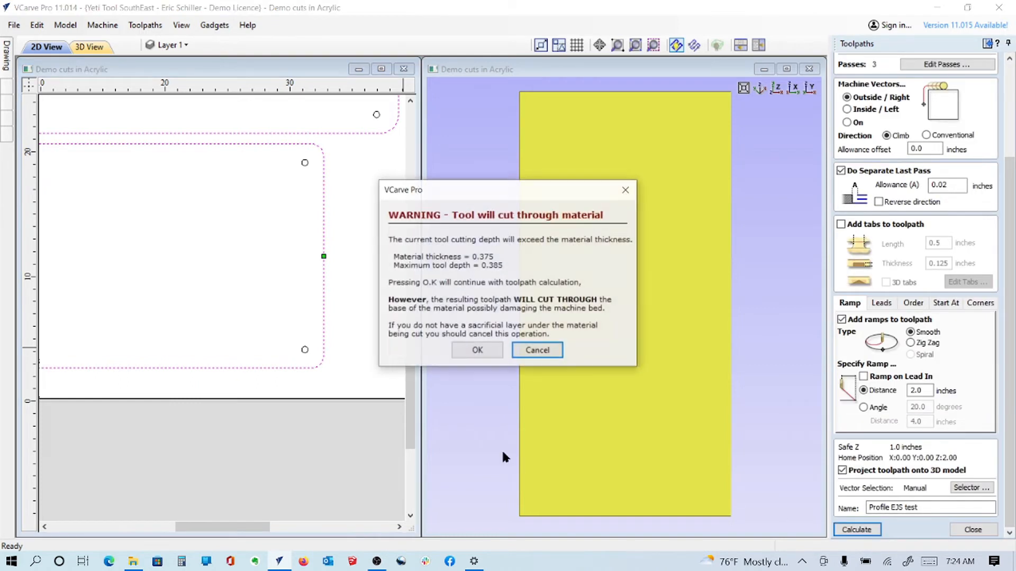
{"action": "left_click", "coordinate": [472, 348]}
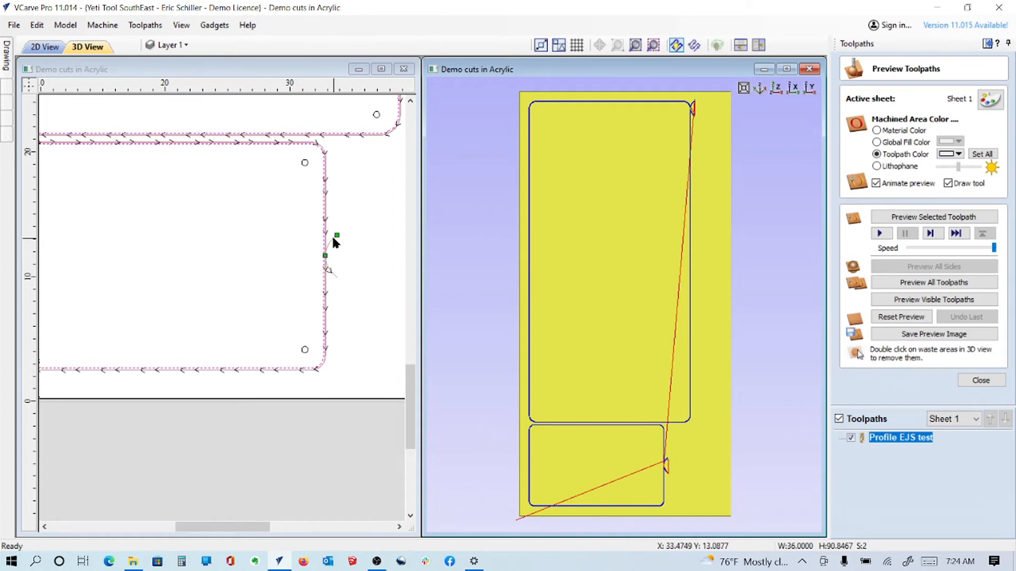
Step: Edit the Profile EJS test toolpath to move its start points closest to the bottom middle of each vector's bounding box
{"action": "double_click", "coordinate": [894, 438]}
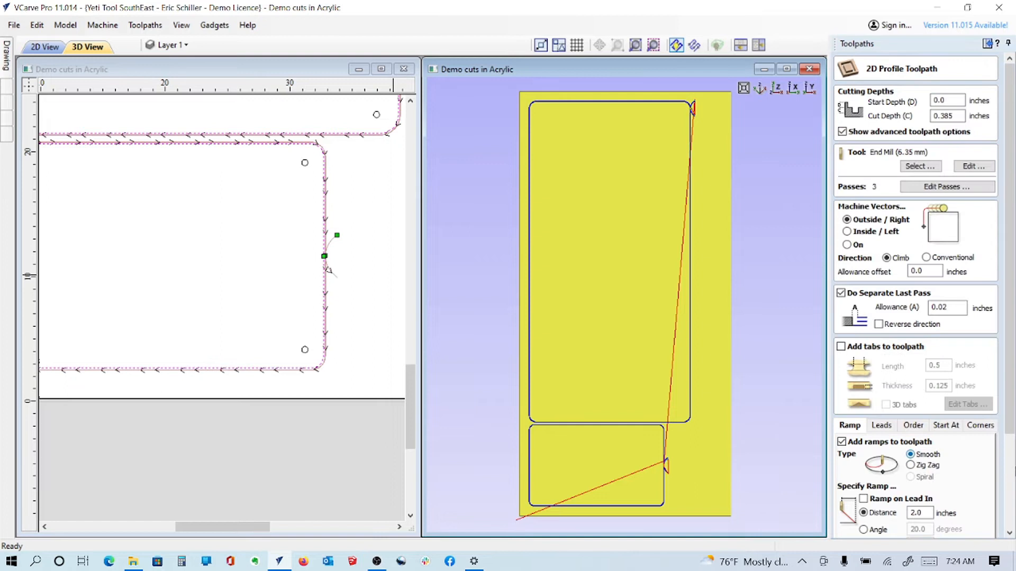
{"action": "left_click", "coordinate": [882, 427]}
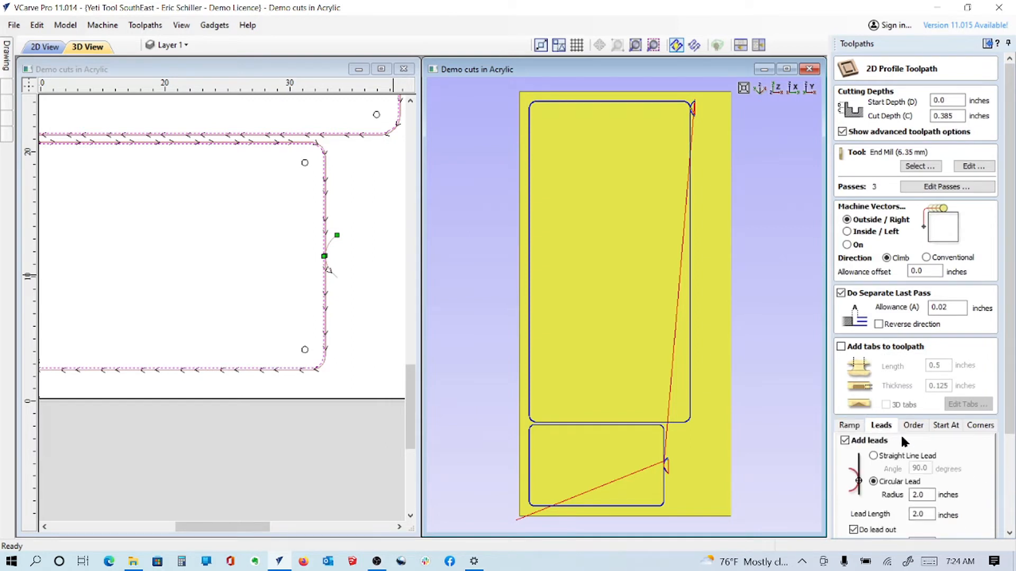
{"action": "left_click", "coordinate": [947, 426]}
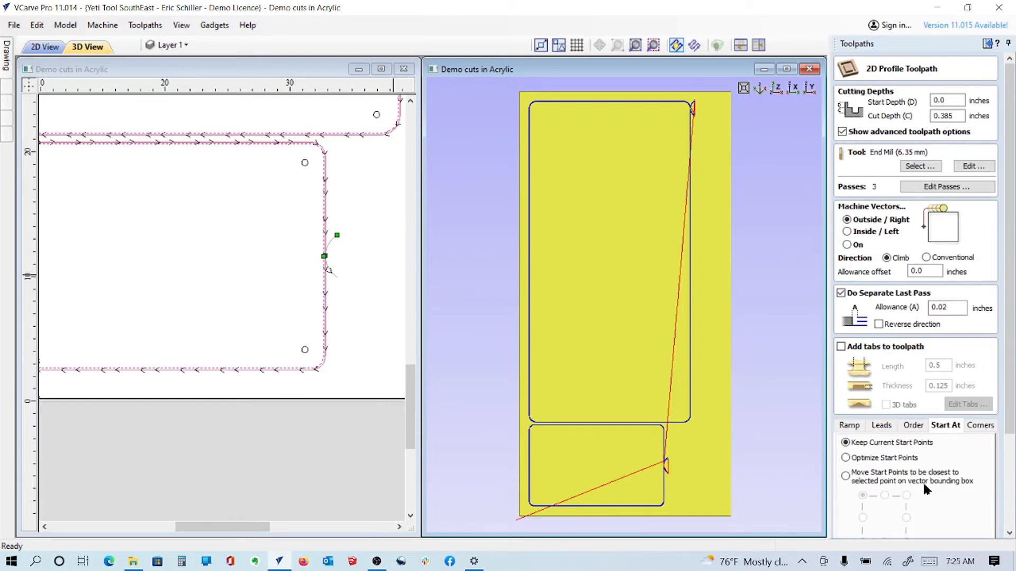
{"action": "left_click", "coordinate": [1010, 534]}
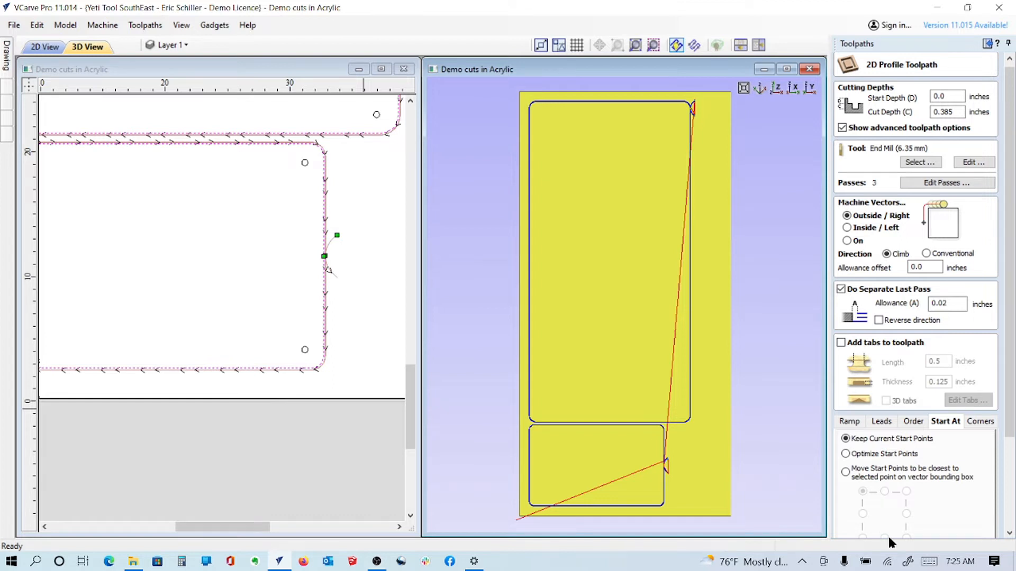
{"action": "left_click", "coordinate": [1010, 534]}
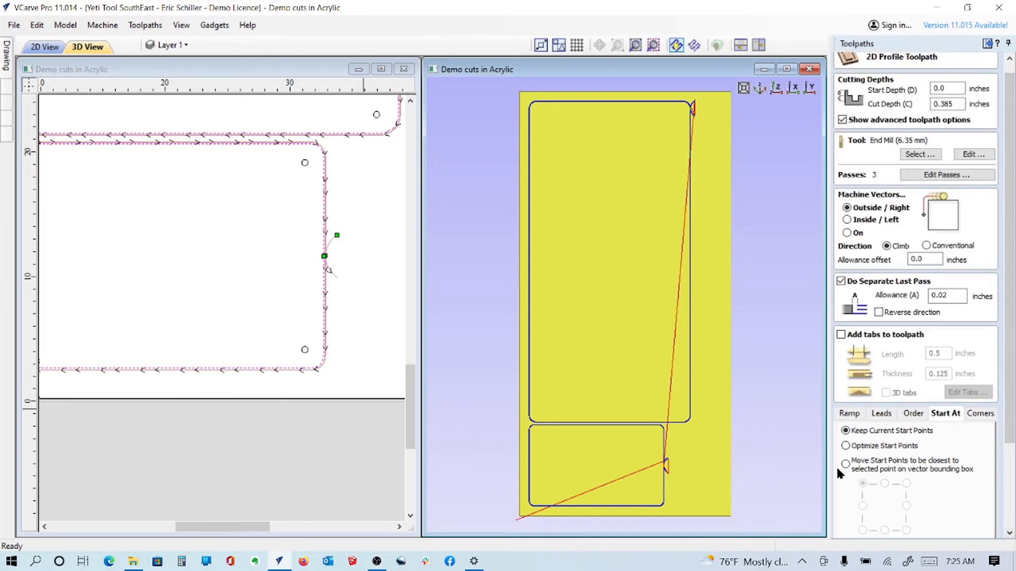
{"action": "left_click", "coordinate": [845, 465]}
{"action": "left_click", "coordinate": [884, 530]}
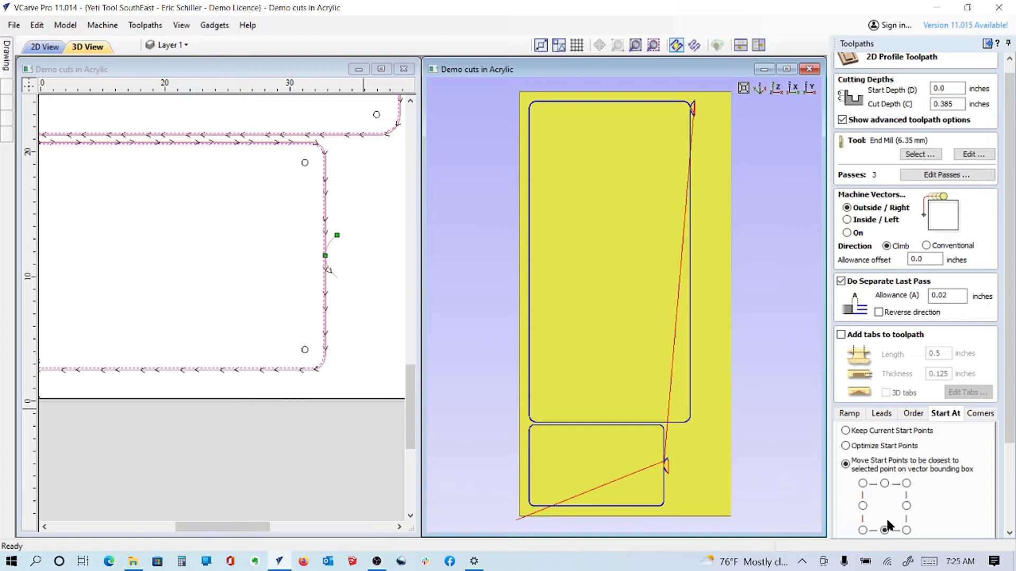
Step: Recalculate the toolpath with the bottom-middle start points, accepting the cut through the material and clipped leads, and inspect the lead between the panels
{"action": "left_click", "coordinate": [1010, 519]}
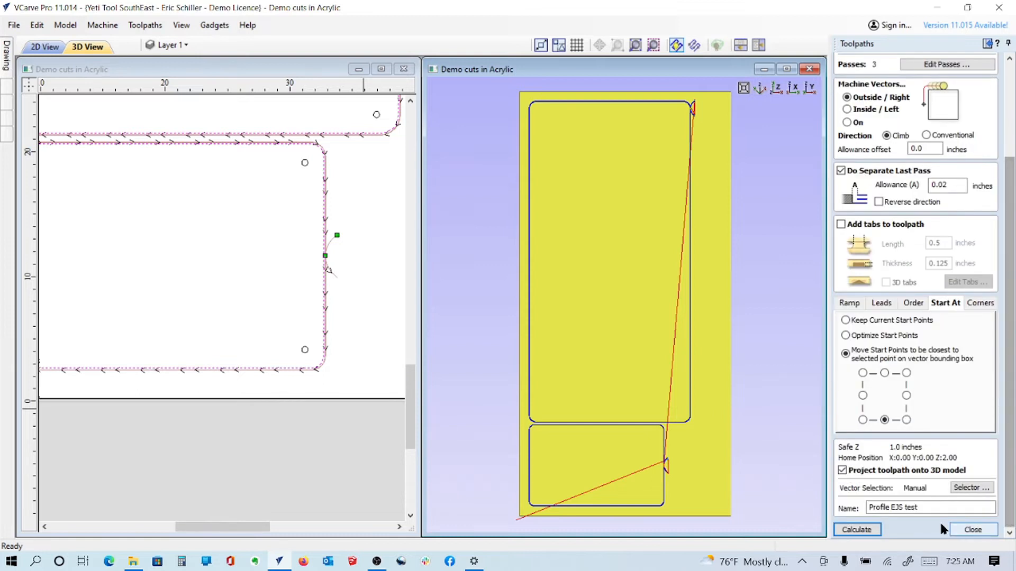
{"action": "left_click", "coordinate": [856, 530]}
{"action": "left_click", "coordinate": [474, 354]}
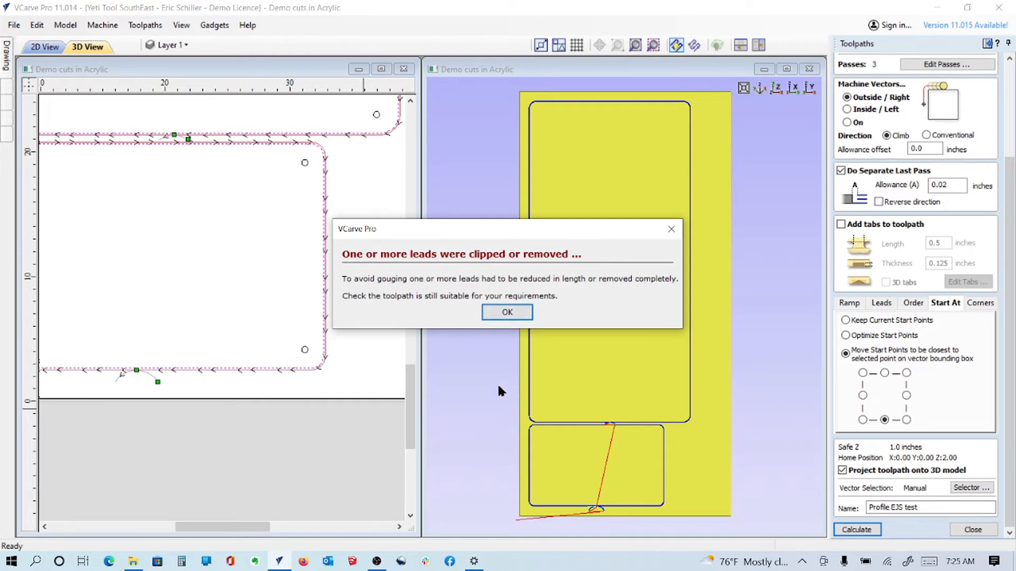
{"action": "left_click", "coordinate": [506, 313]}
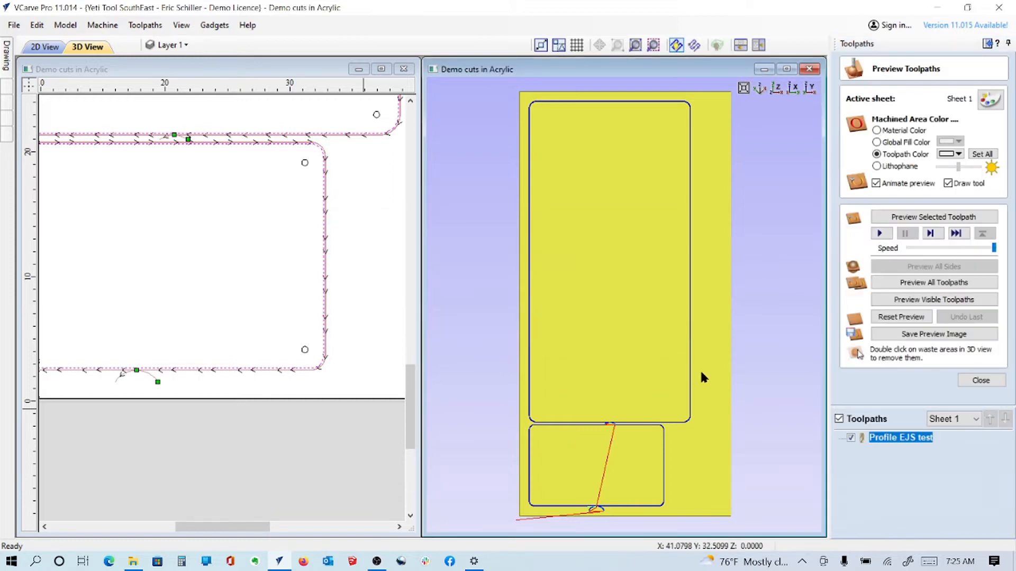
{"action": "scroll", "coordinate": [608, 439], "scroll_direction": "up", "scroll_amount": 2}
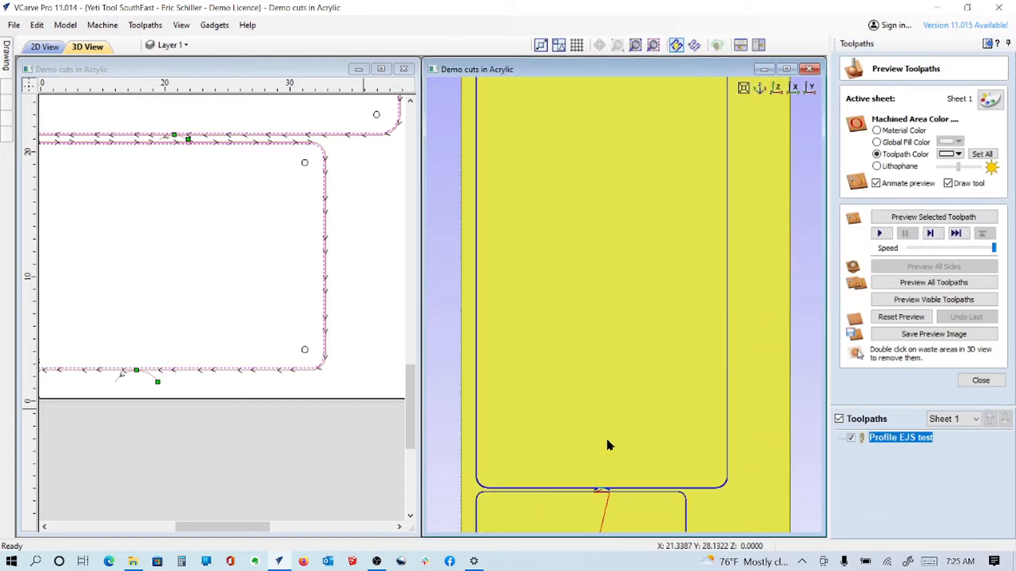
{"action": "scroll", "coordinate": [585, 517], "scroll_direction": "up", "scroll_amount": 3}
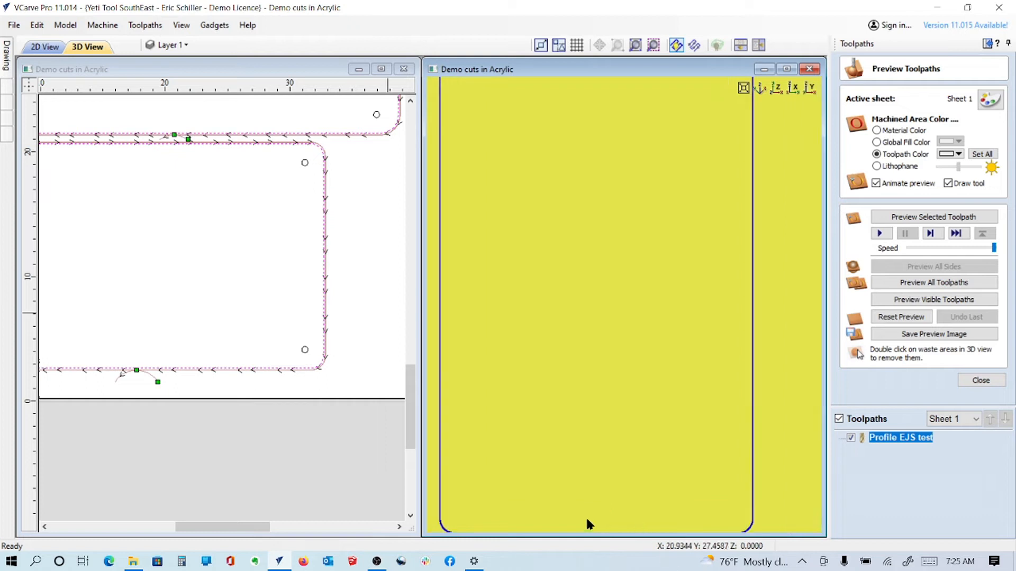
{"action": "left_click_drag", "start_coordinate": [605, 429], "coordinate": [578, 353]}
{"action": "left_click_drag", "start_coordinate": [563, 390], "coordinate": [543, 357]}
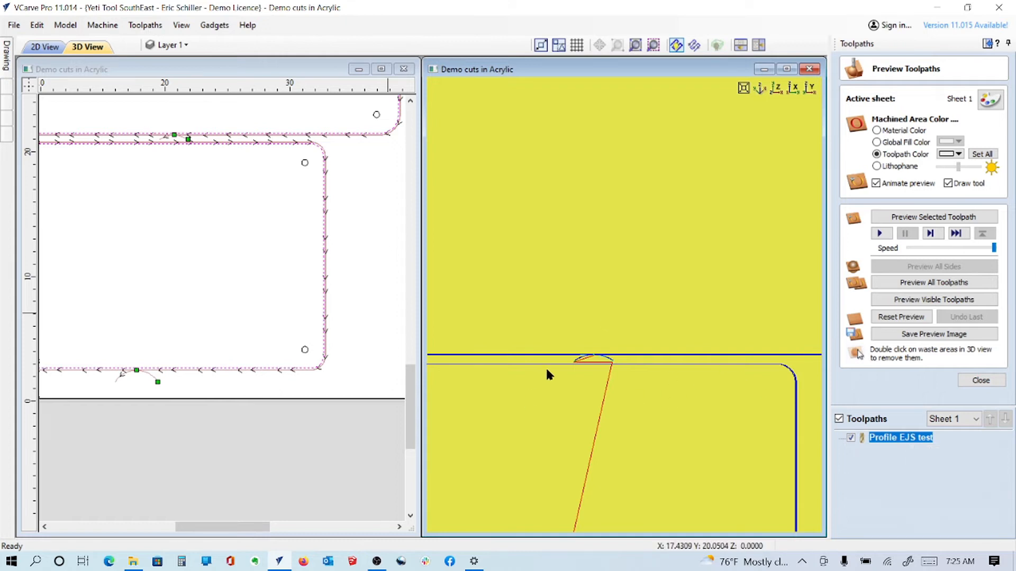
{"action": "scroll", "coordinate": [582, 378], "scroll_direction": "down", "scroll_amount": 1}
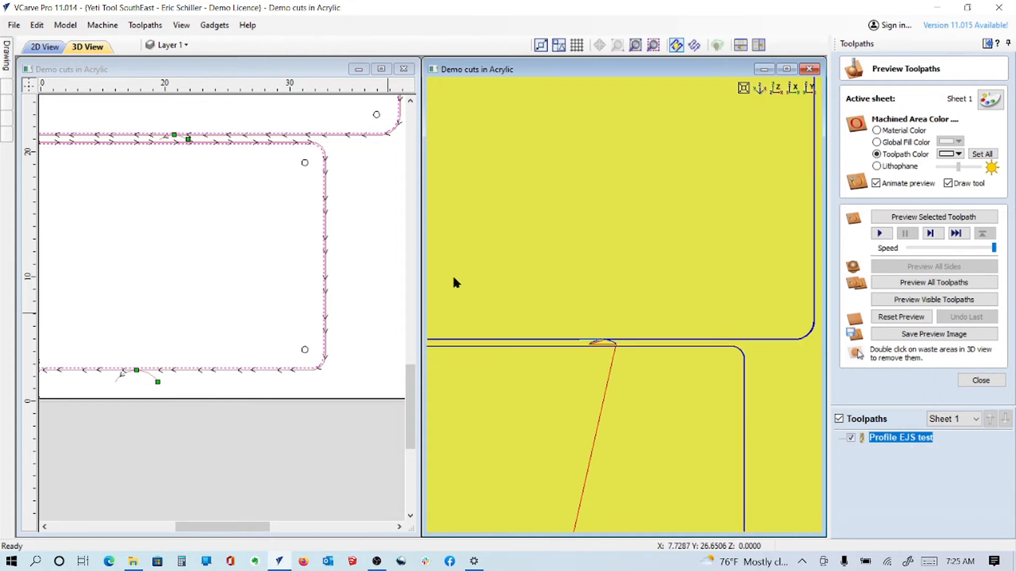
Step: Hide the toolpath and, in node editing, insert a point on the upper panel's right edge as its new start point
{"action": "scroll", "coordinate": [339, 329], "scroll_direction": "down", "scroll_amount": 3}
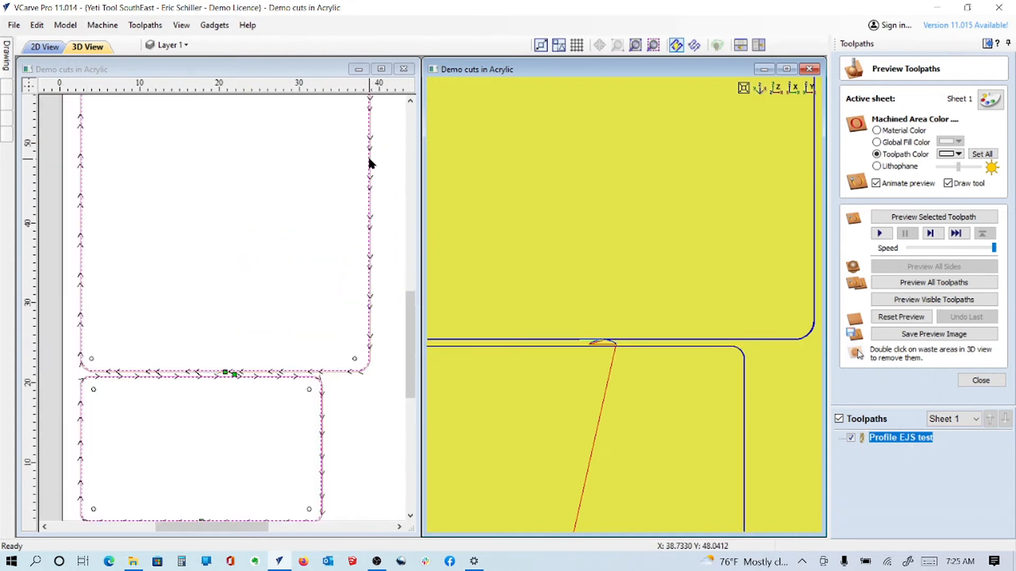
{"action": "left_click", "coordinate": [851, 437]}
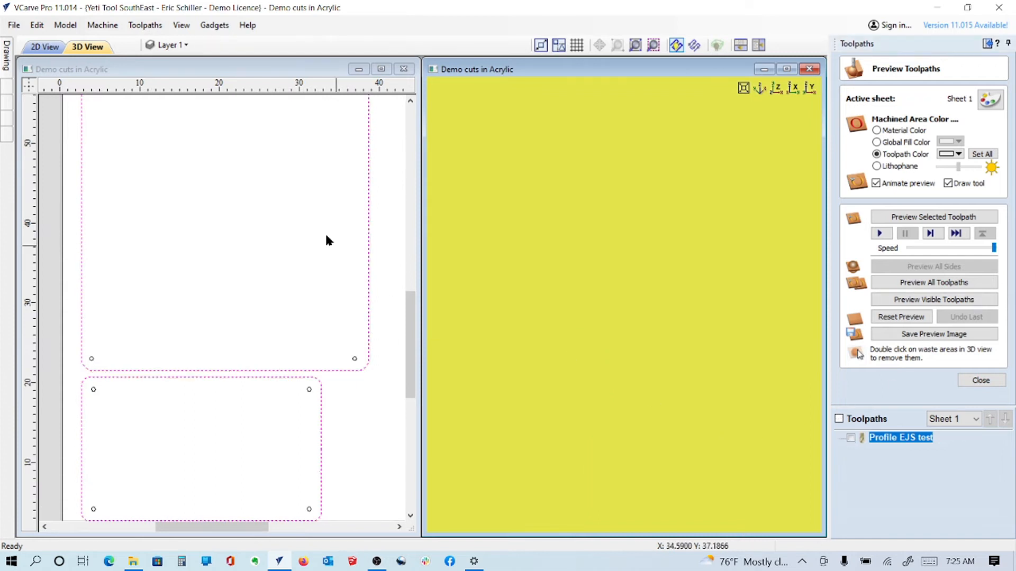
{"action": "right_click", "coordinate": [367, 210]}
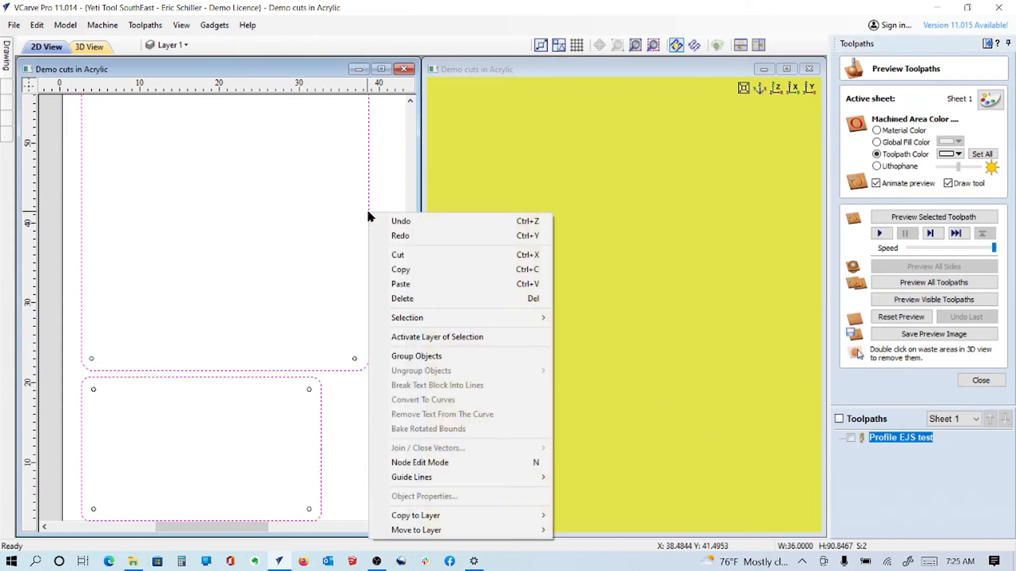
{"action": "left_click", "coordinate": [416, 462]}
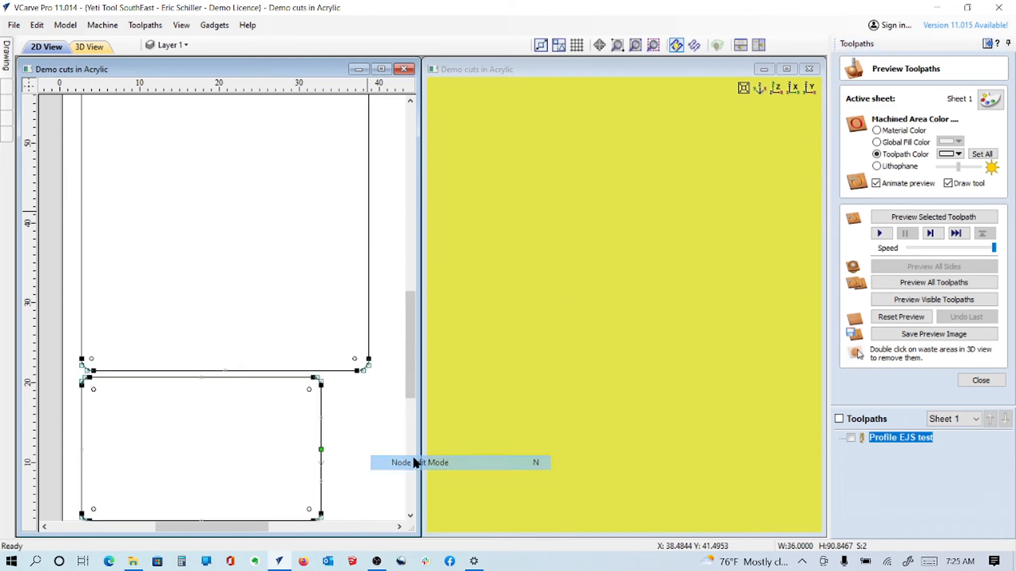
{"action": "right_click", "coordinate": [372, 232]}
{"action": "left_click", "coordinate": [455, 282]}
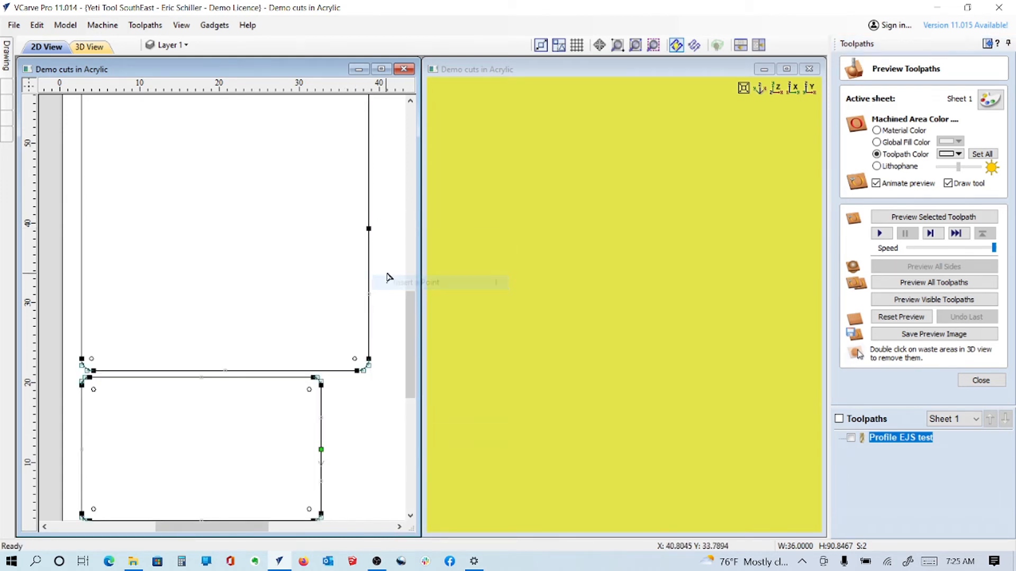
{"action": "right_click", "coordinate": [369, 230]}
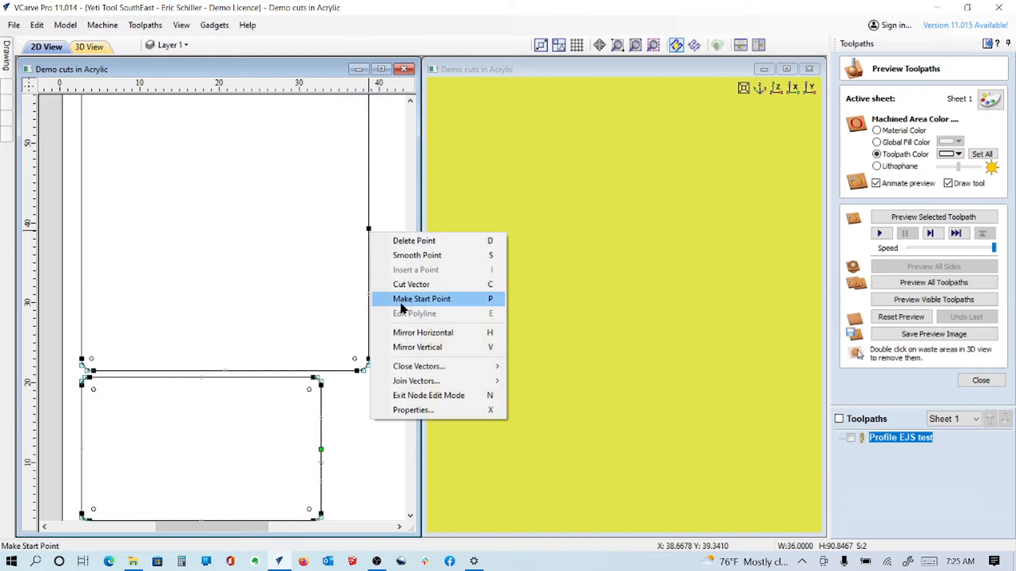
{"action": "left_click", "coordinate": [398, 300]}
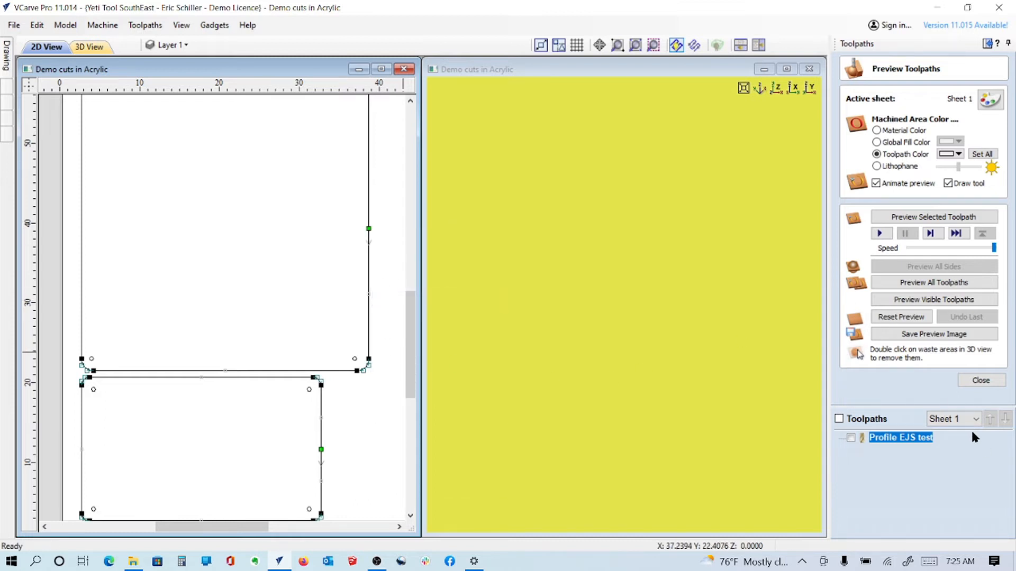
Step: Recalculate the Profile EJS test toolpath with the upper panel's new node, accepting the cut through the material and the clipped leads
{"action": "double_click", "coordinate": [893, 438]}
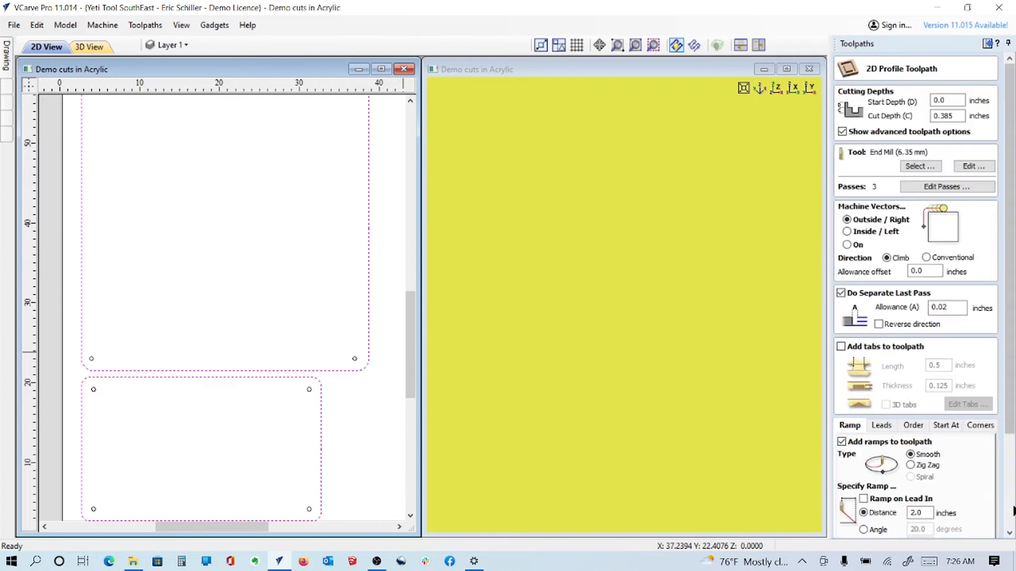
{"action": "scroll", "coordinate": [994, 476], "scroll_direction": "down", "scroll_amount": 3}
{"action": "left_click", "coordinate": [857, 530]}
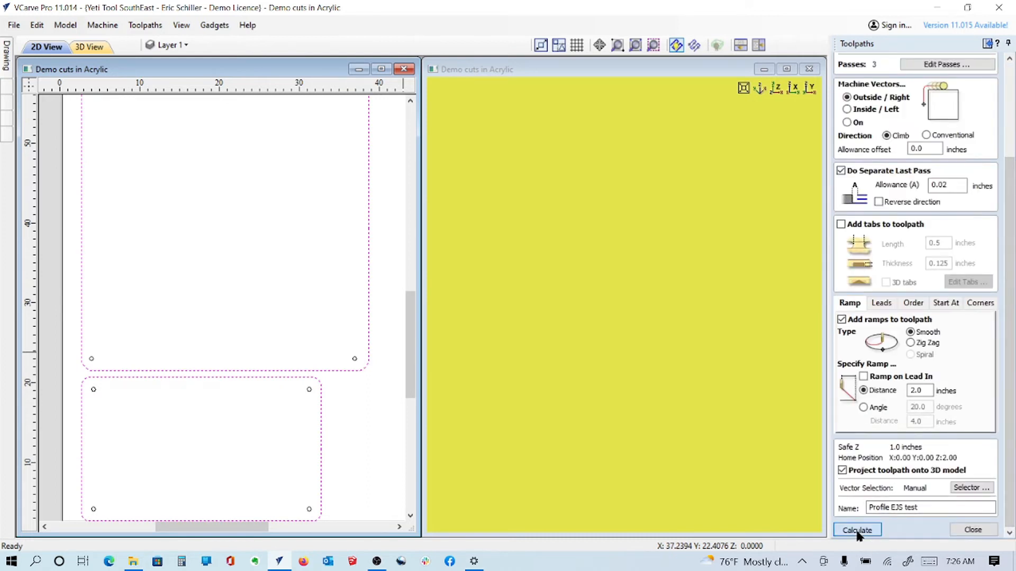
{"action": "left_click", "coordinate": [465, 351]}
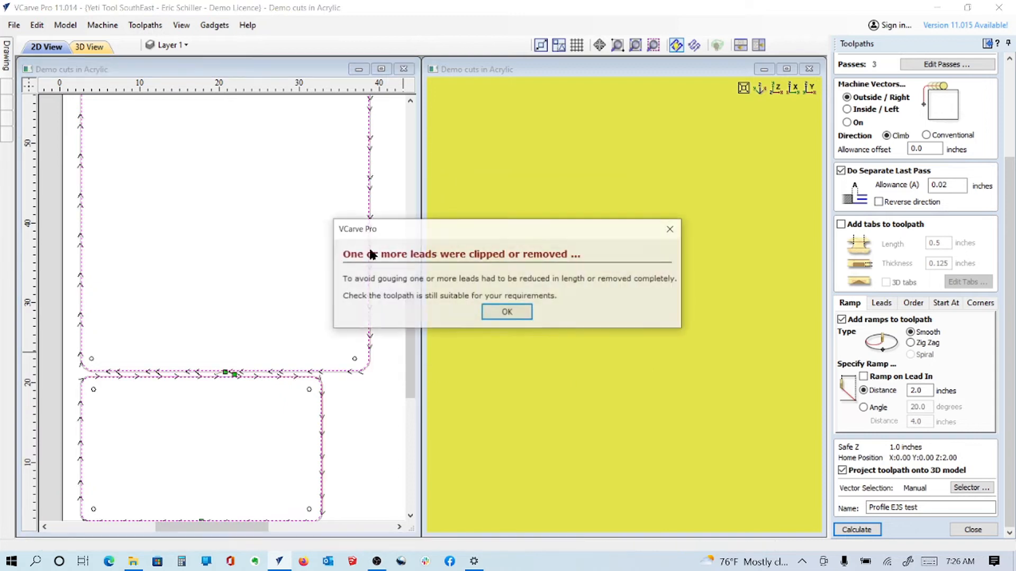
{"action": "left_click", "coordinate": [506, 311]}
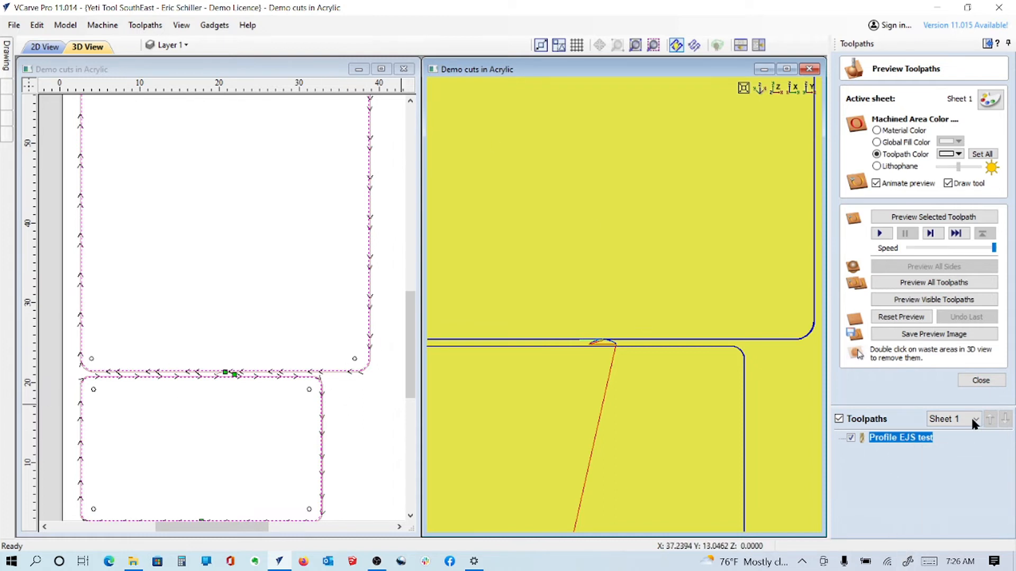
Step: Edit the Profile EJS test toolpath to move its start points closest to the right middle of each vector's bounding box
{"action": "double_click", "coordinate": [908, 438]}
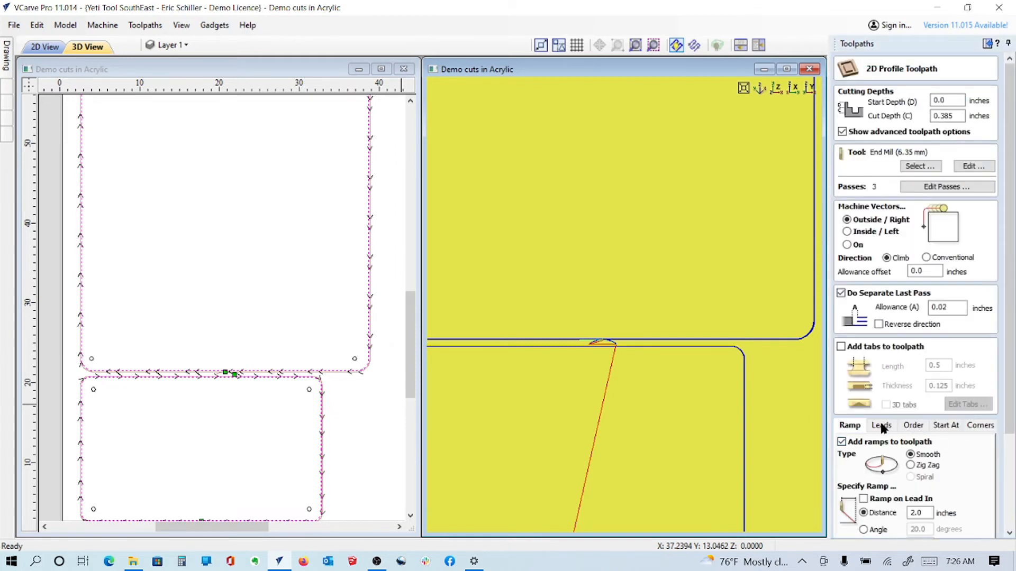
{"action": "left_click", "coordinate": [946, 426]}
{"action": "left_click", "coordinate": [1010, 533]}
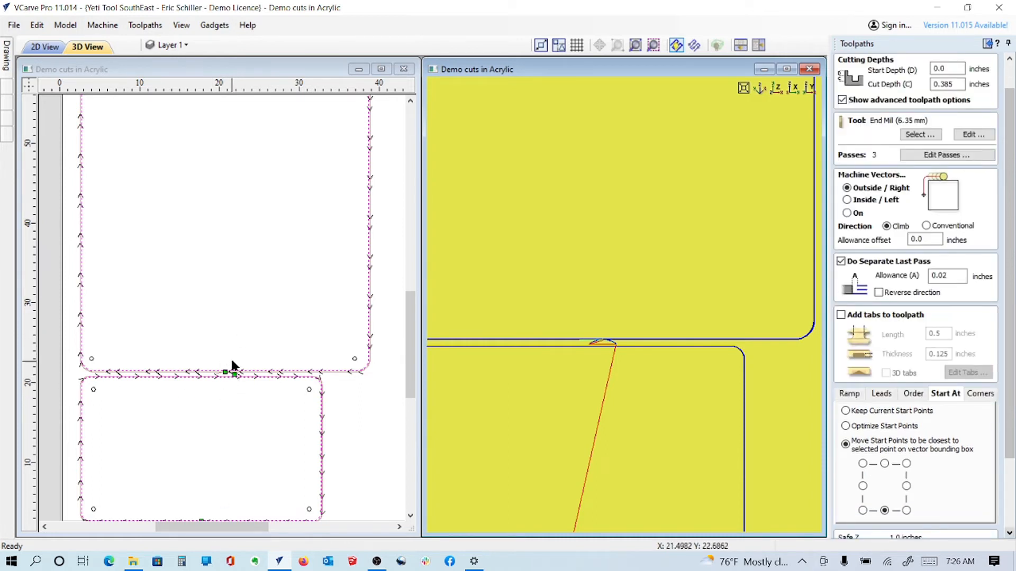
{"action": "left_click", "coordinate": [906, 486]}
{"action": "left_click", "coordinate": [1010, 533]}
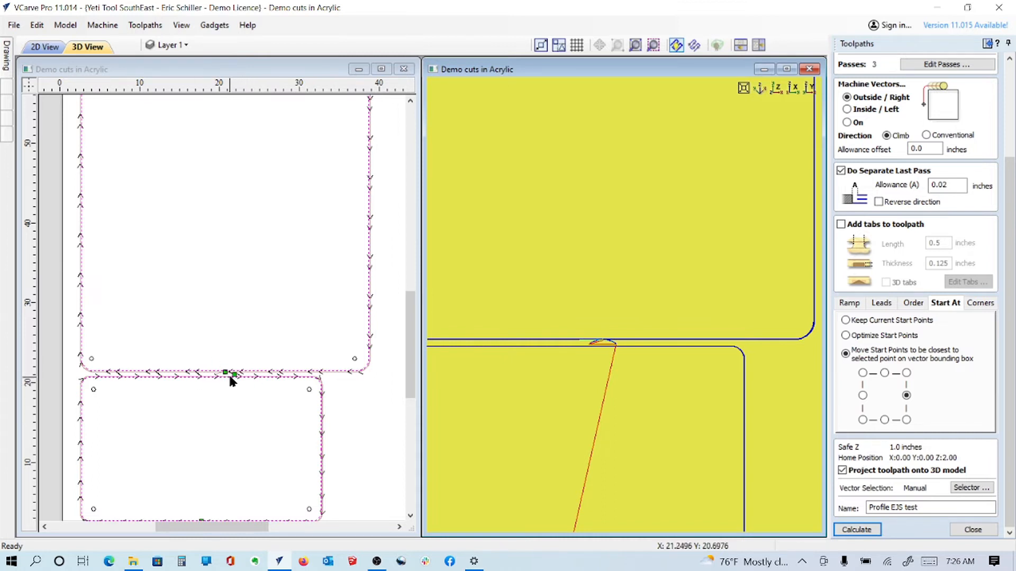
Step: Recalculate the toolpath with the right-middle start points, accepting the cut through the material, and inspect both panels' leads in 2D and 3D
{"action": "left_click", "coordinate": [853, 530]}
{"action": "left_click", "coordinate": [473, 355]}
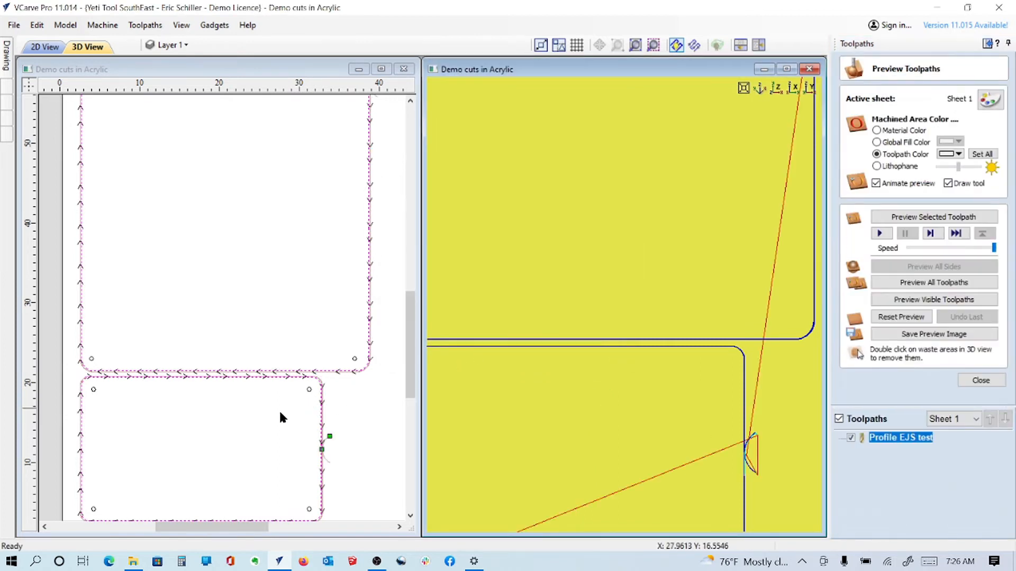
{"action": "scroll", "coordinate": [216, 433], "scroll_direction": "down", "scroll_amount": 2}
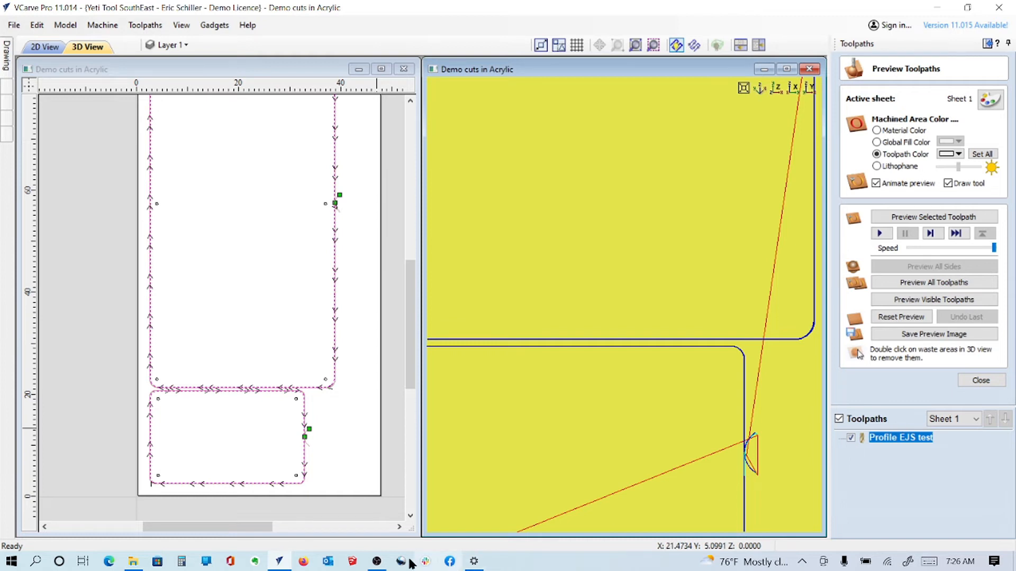
{"action": "scroll", "coordinate": [505, 394], "scroll_direction": "down", "scroll_amount": 3}
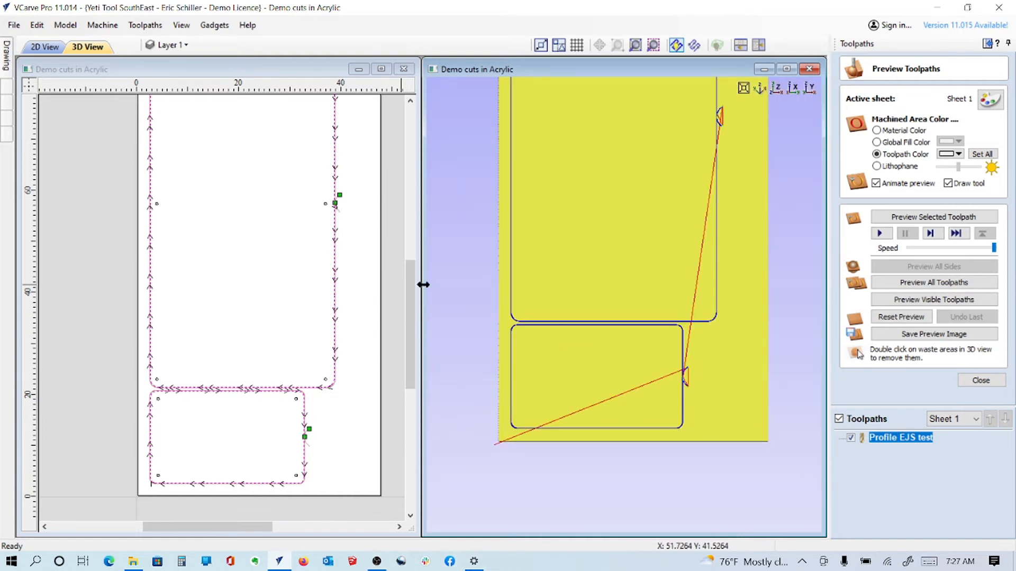
Step: Review the 6.35 mm end mill's cutting parameters, feeds and speeds in the Profile EJS test toolpath, and close it without recalculating
{"action": "double_click", "coordinate": [913, 439]}
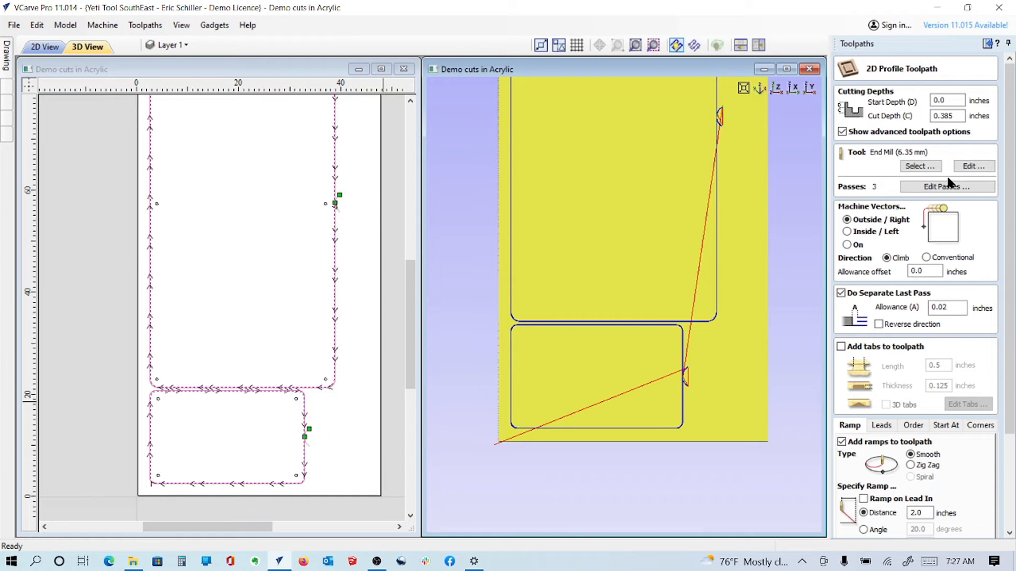
{"action": "left_click", "coordinate": [972, 168]}
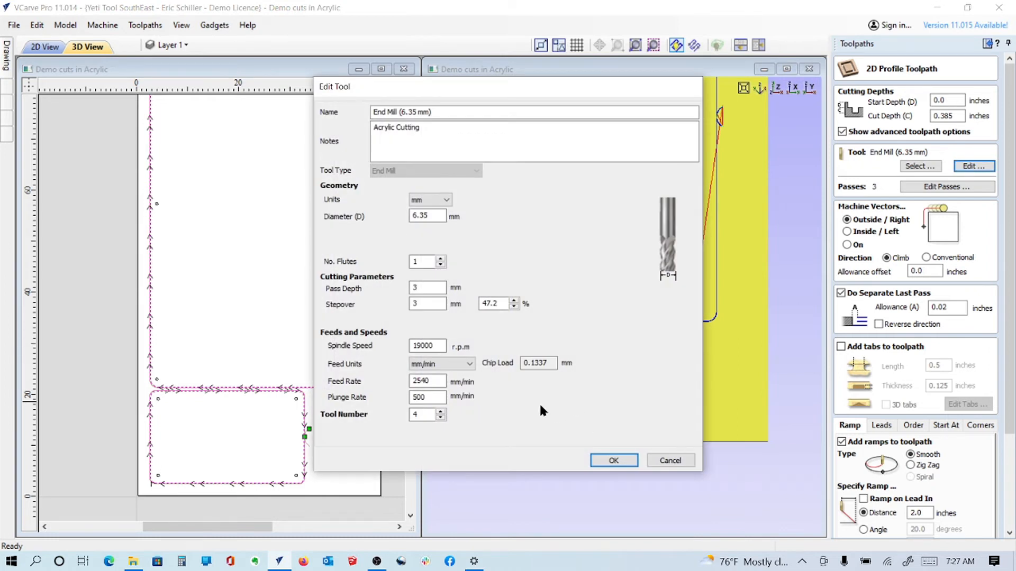
{"action": "left_click", "coordinate": [671, 460]}
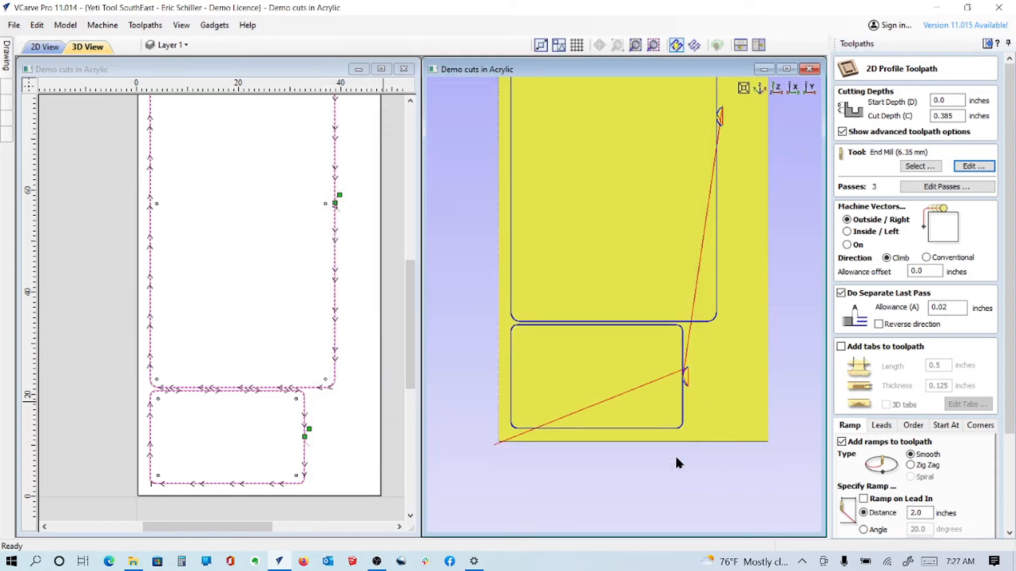
{"action": "left_click", "coordinate": [1009, 508]}
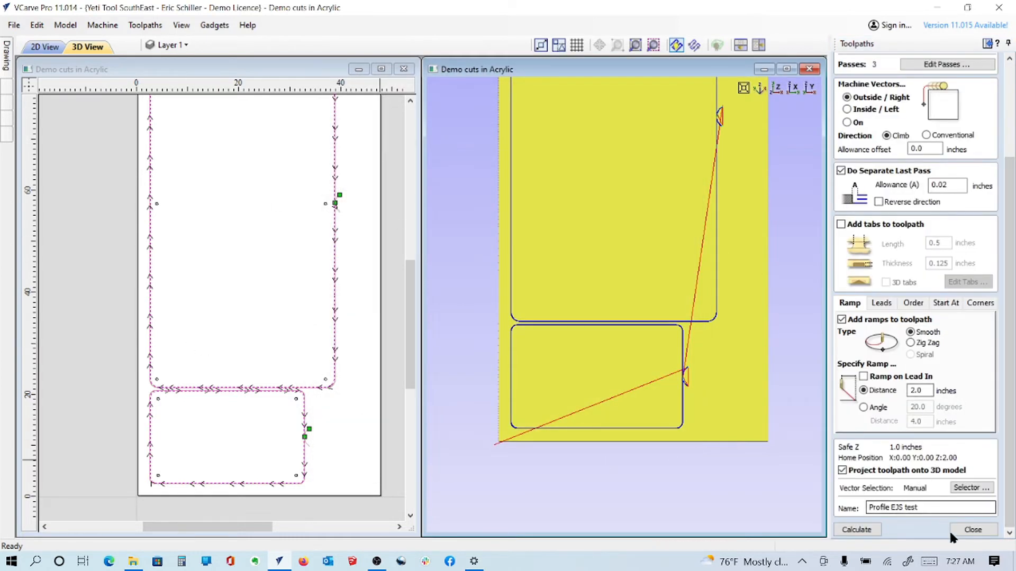
{"action": "left_click", "coordinate": [973, 530]}
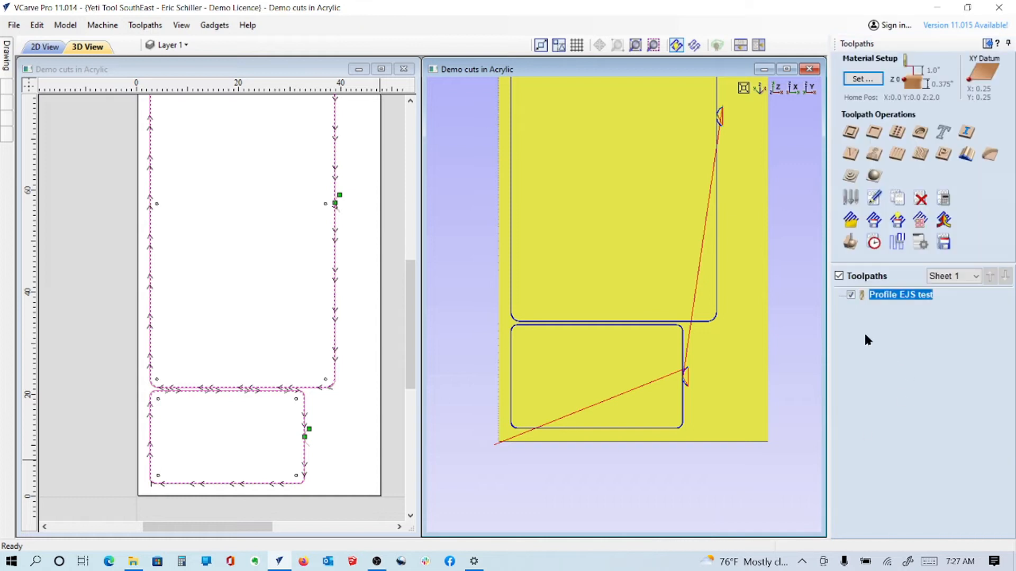
Step: Create a 4 by 4 inch rectangle with 1.0 inch external corner radii at X 39.5259, Y 21.2819, beside the upper panel
{"action": "left_click", "coordinate": [1008, 43]}
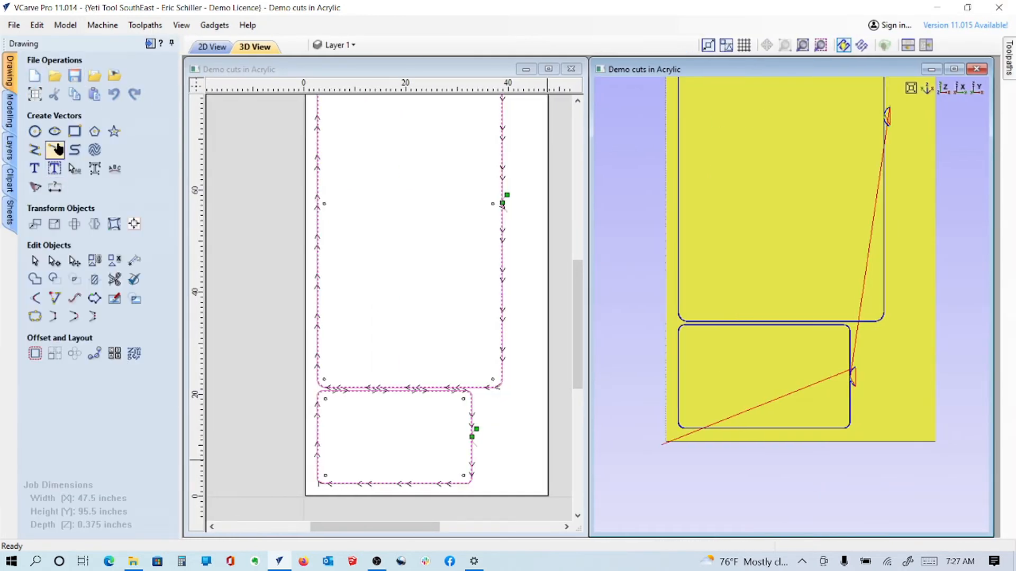
{"action": "left_click", "coordinate": [76, 131]}
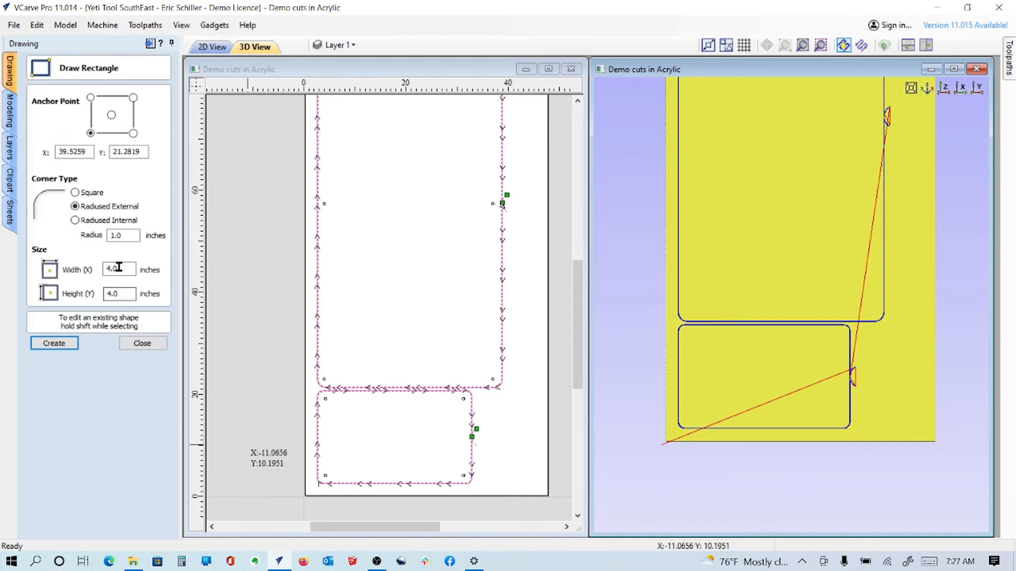
{"action": "left_click", "coordinate": [59, 347]}
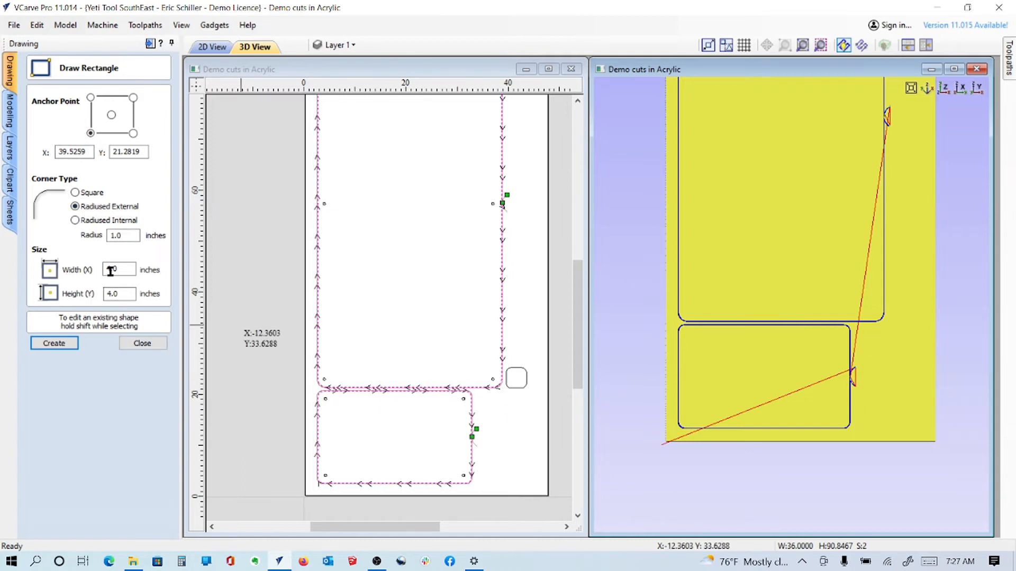
{"action": "left_click", "coordinate": [140, 344]}
Step: Move the small rounded rectangle down beside the lower panel's right edge, to about X 34.9, Y 2.6 inches
{"action": "left_click", "coordinate": [516, 385]}
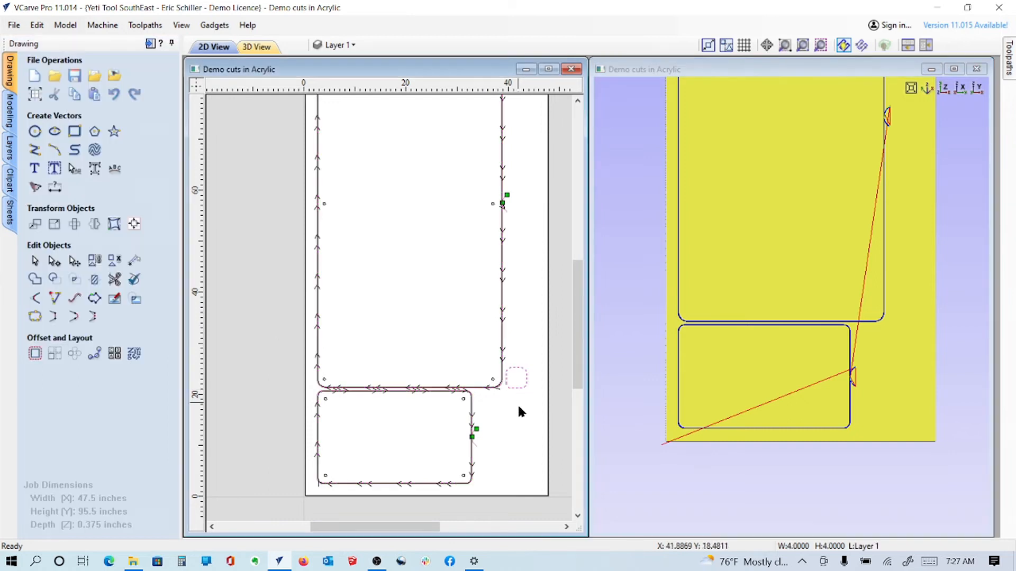
{"action": "key", "text": "Down"}
{"action": "key", "text": "Down"}
{"action": "key", "text": "Down"}
{"action": "key", "text": "Down"}
{"action": "key", "text": "Down"}
{"action": "key", "text": "Left"}
{"action": "key", "text": "Left"}
{"action": "key", "text": "Right"}
{"action": "key", "text": "Up"}
{"action": "key", "text": "Up"}
{"action": "left_click", "coordinate": [519, 440]}
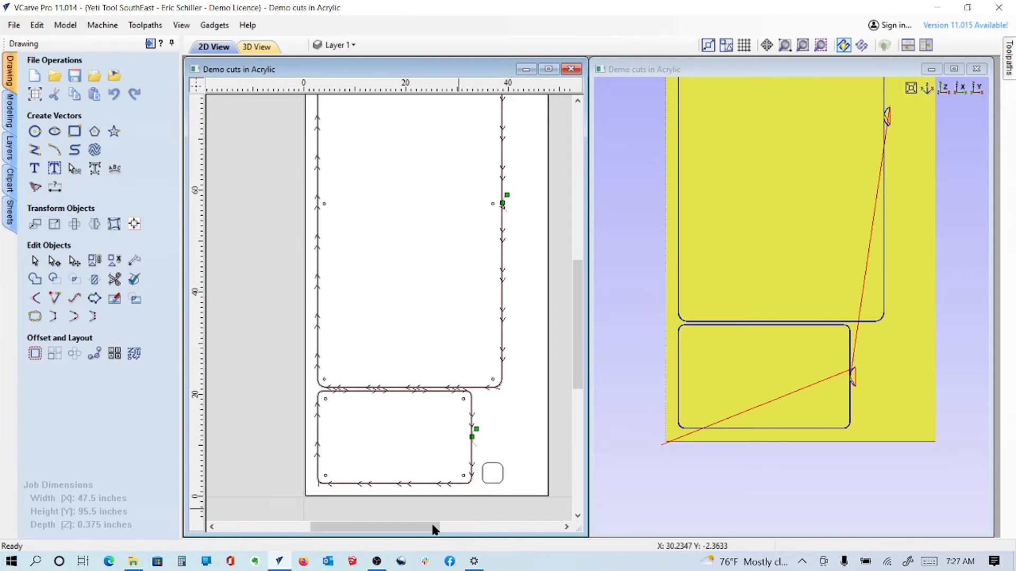
Step: Set the height of the small rounded rectangle beside the lower panel to 12 inches
{"action": "left_click", "coordinate": [485, 465]}
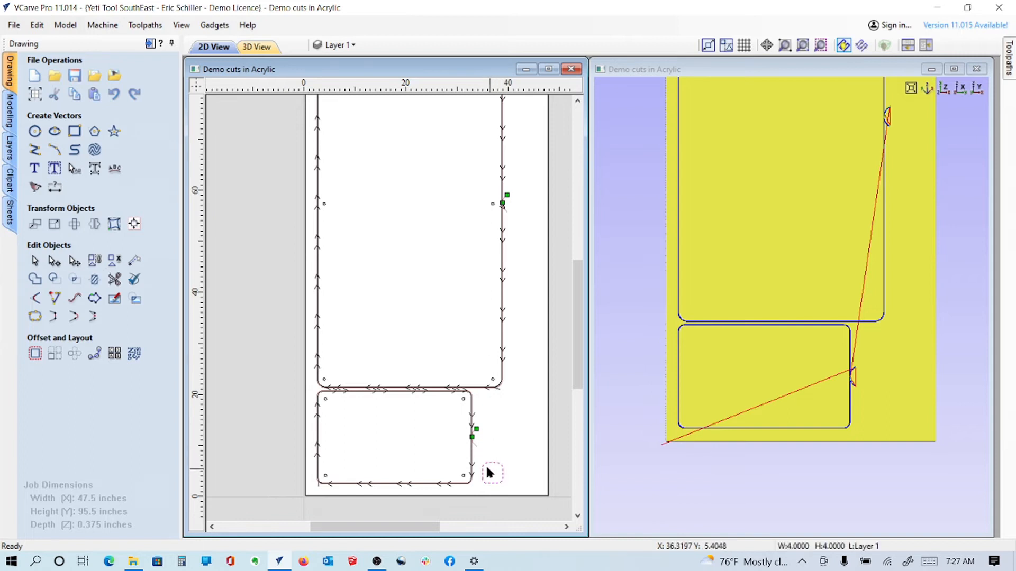
{"action": "left_click", "coordinate": [74, 131]}
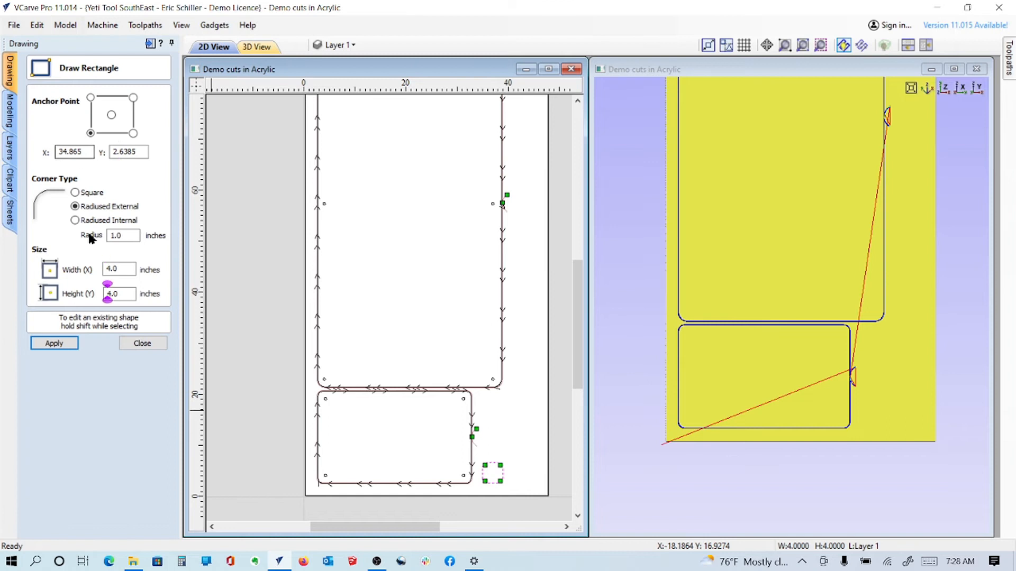
{"action": "double_click", "coordinate": [127, 293]}
{"action": "type", "text": "12"}
{"action": "left_click", "coordinate": [53, 344]}
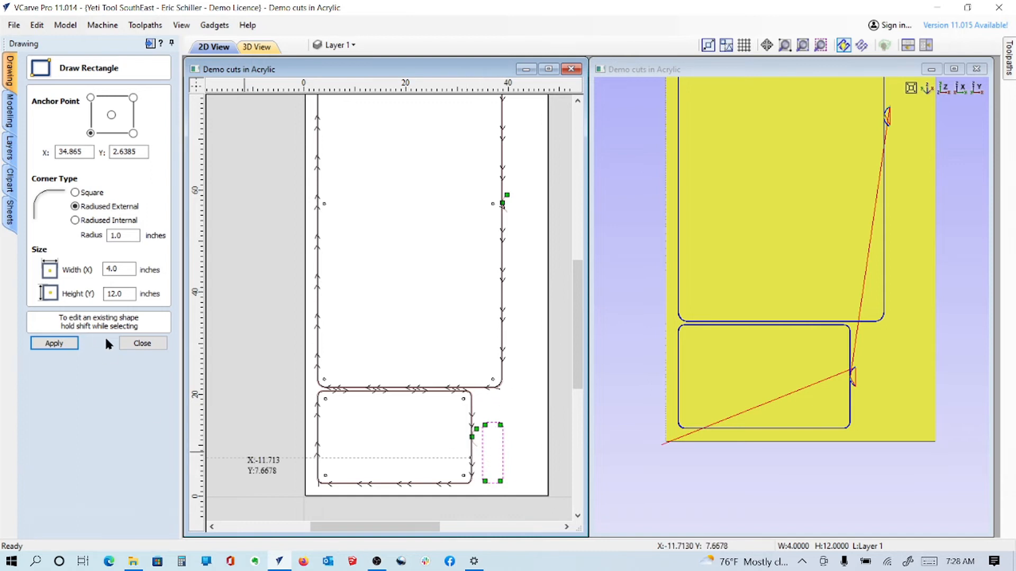
{"action": "left_click", "coordinate": [148, 345]}
Step: Examine the small rounded rectangle beside the lower panel, including its nodes and start point
{"action": "scroll", "coordinate": [474, 455], "scroll_direction": "up", "scroll_amount": 3}
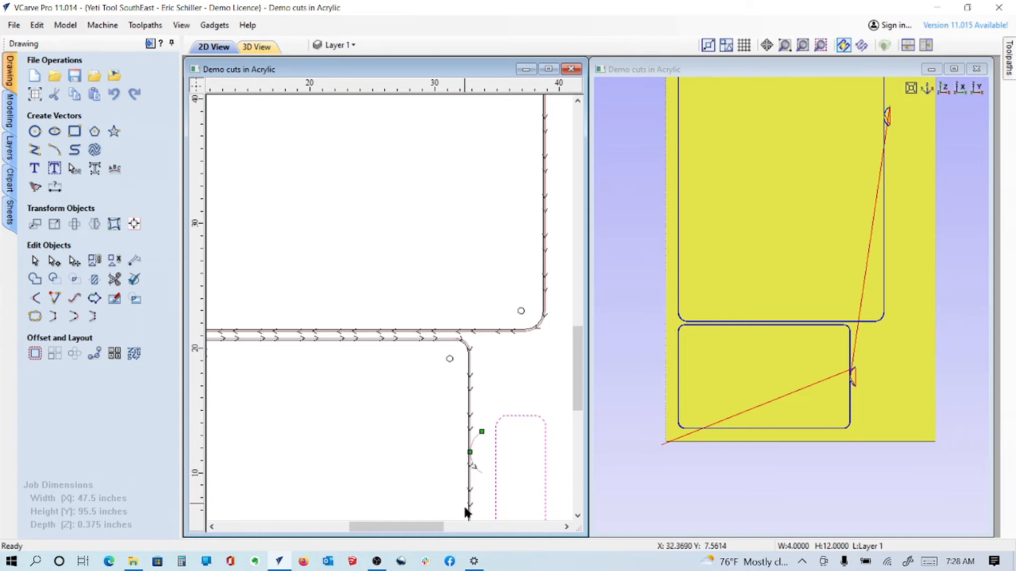
{"action": "scroll", "coordinate": [455, 423], "scroll_direction": "down", "scroll_amount": 1}
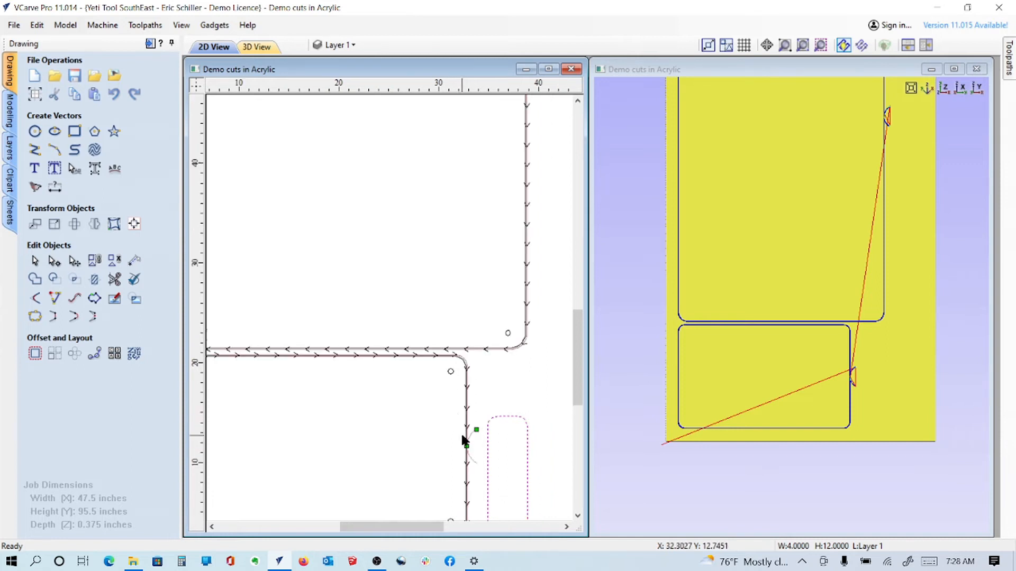
{"action": "scroll", "coordinate": [464, 440], "scroll_direction": "down", "scroll_amount": 1}
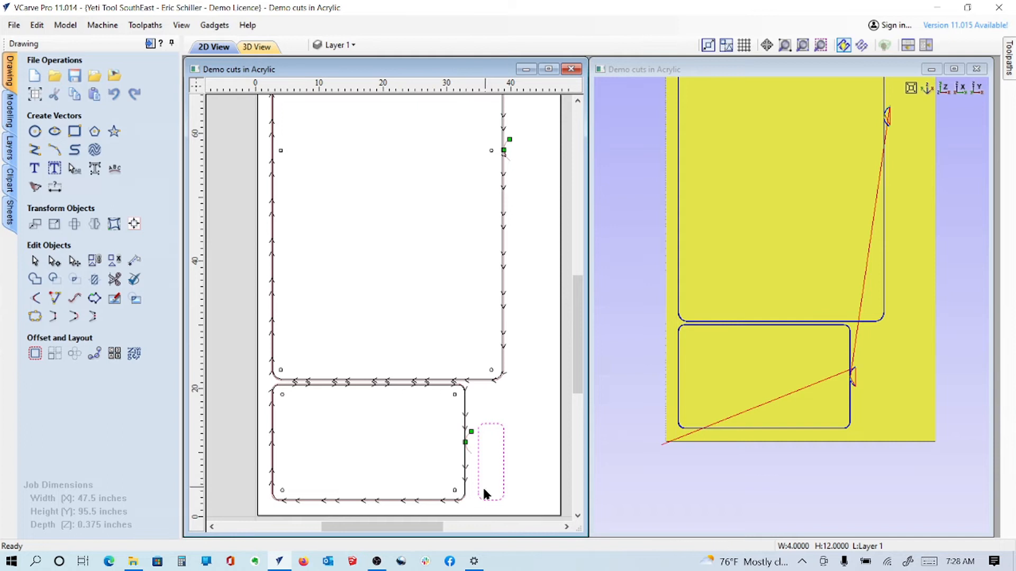
{"action": "scroll", "coordinate": [484, 493], "scroll_direction": "up", "scroll_amount": 3}
{"action": "scroll", "coordinate": [488, 500], "scroll_direction": "down", "scroll_amount": 1}
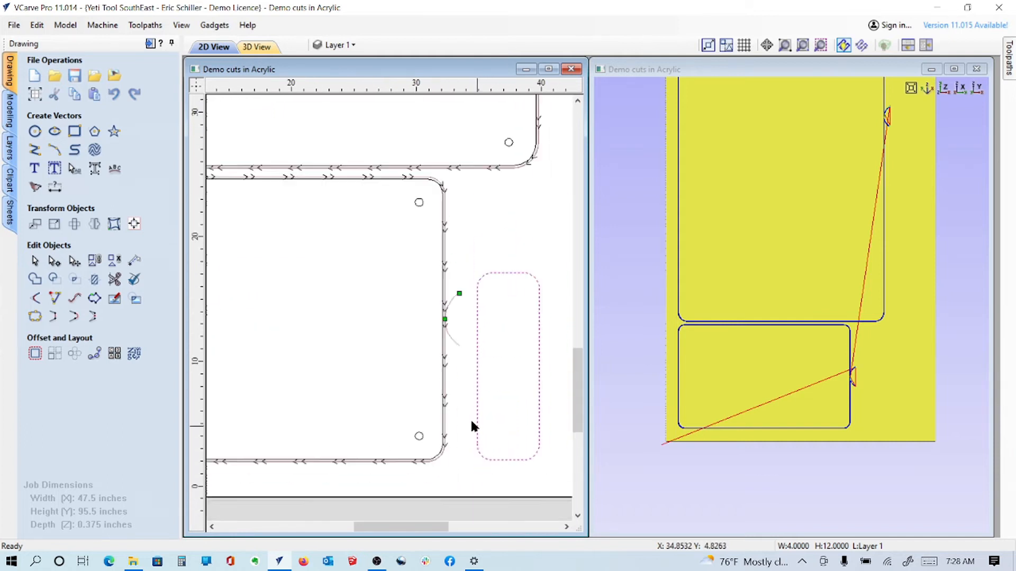
{"action": "left_click", "coordinate": [493, 453]}
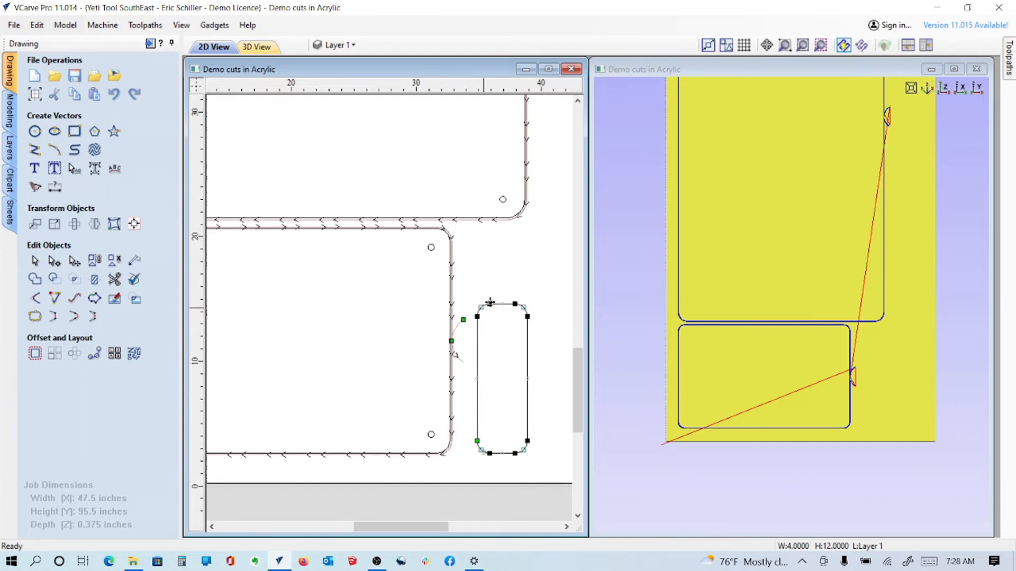
{"action": "left_click", "coordinate": [524, 256]}
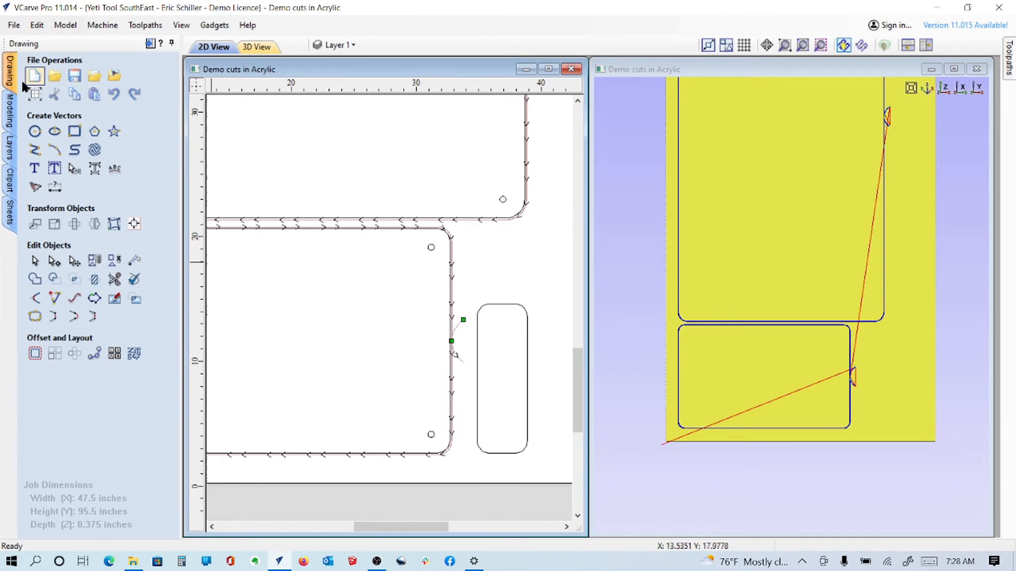
Step: Place a copy of the small rounded rectangle about 6 inches to its right, near the sheet's right edge
{"action": "left_click", "coordinate": [527, 383]}
{"action": "scroll", "coordinate": [479, 386], "scroll_direction": "down", "scroll_amount": 2}
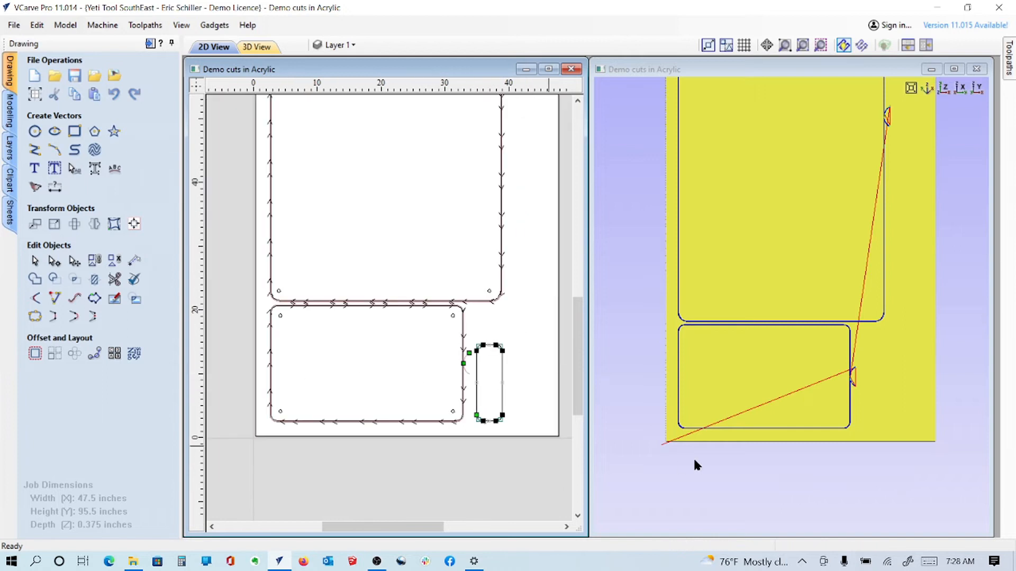
{"action": "key", "text": "n"}
{"action": "left_click_drag", "start_coordinate": [489, 380], "coordinate": [528, 381]}
{"action": "left_click", "coordinate": [501, 318]}
Step: Copy the lower panel's upper-right 0.5 inch hole and place it about 4 inches right, outside the panel
{"action": "scroll", "coordinate": [449, 313], "scroll_direction": "up", "scroll_amount": 2}
{"action": "left_click", "coordinate": [380, 295]}
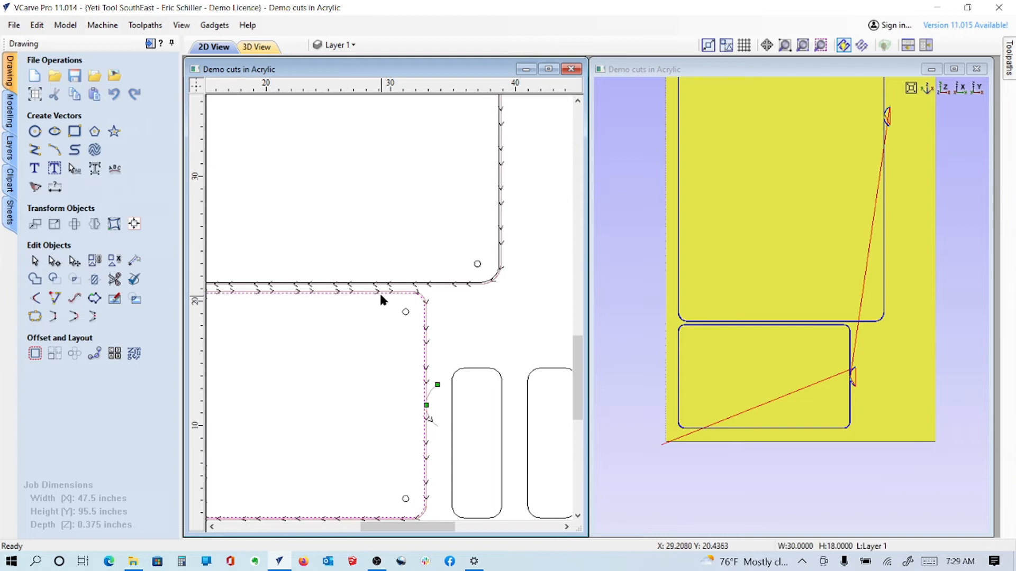
{"action": "left_click", "coordinate": [424, 328]}
{"action": "key", "text": "ctrl+c"}
{"action": "key", "text": "ctrl+v"}
{"action": "key", "text": "Right"}
{"action": "key", "text": "Right"}
{"action": "key", "text": "Right"}
{"action": "key", "text": "Right"}
{"action": "key", "text": "Right"}
{"action": "key", "text": "Right"}
{"action": "key", "text": "Right"}
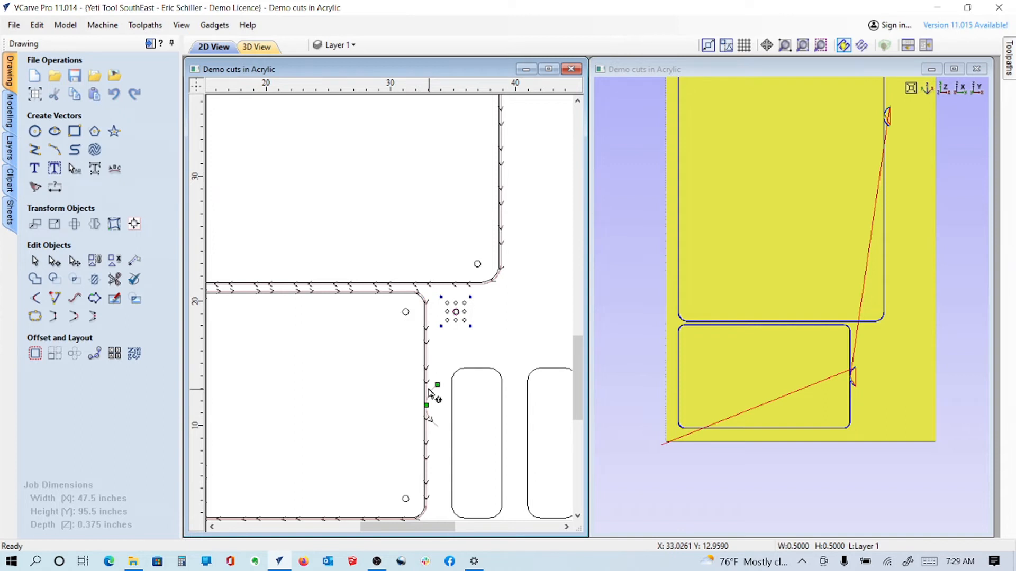
Step: Duplicate the new hole circle and place the copy about 2.5 inches to its right
{"action": "key", "text": "ctrl+c"}
{"action": "key", "text": "ctrl+v"}
{"action": "key", "text": "Right"}
{"action": "key", "text": "Right"}
{"action": "key", "text": "Right"}
{"action": "key", "text": "Right"}
{"action": "key", "text": "Right"}
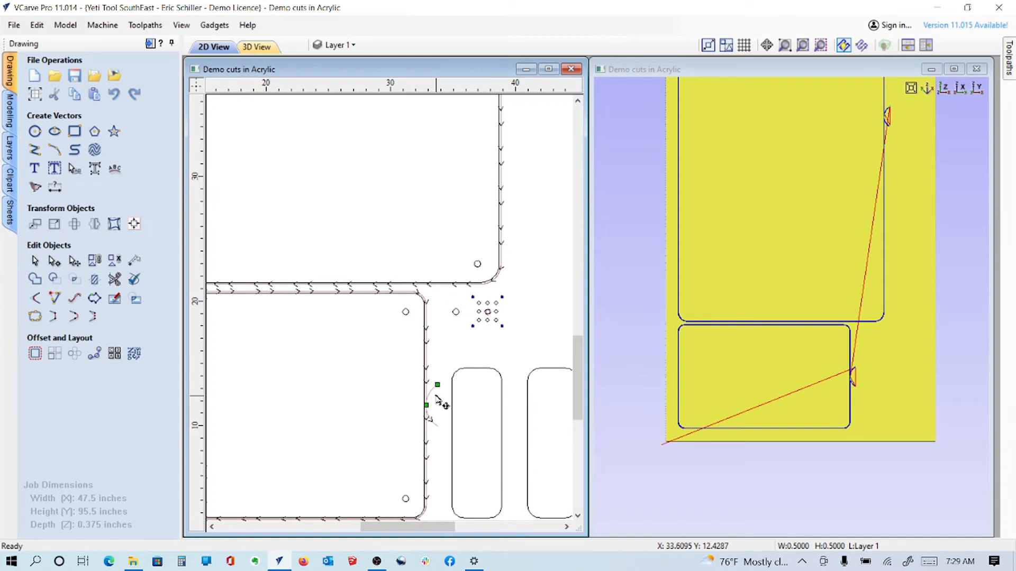
Step: Add a third hole circle in the row, about 2 inches right of the second one
{"action": "key", "text": "ctrl+c"}
{"action": "key", "text": "ctrl+v"}
{"action": "key", "text": "Right"}
{"action": "key", "text": "Right"}
{"action": "key", "text": "Right"}
{"action": "key", "text": "Right"}
{"action": "left_click", "coordinate": [522, 351]}
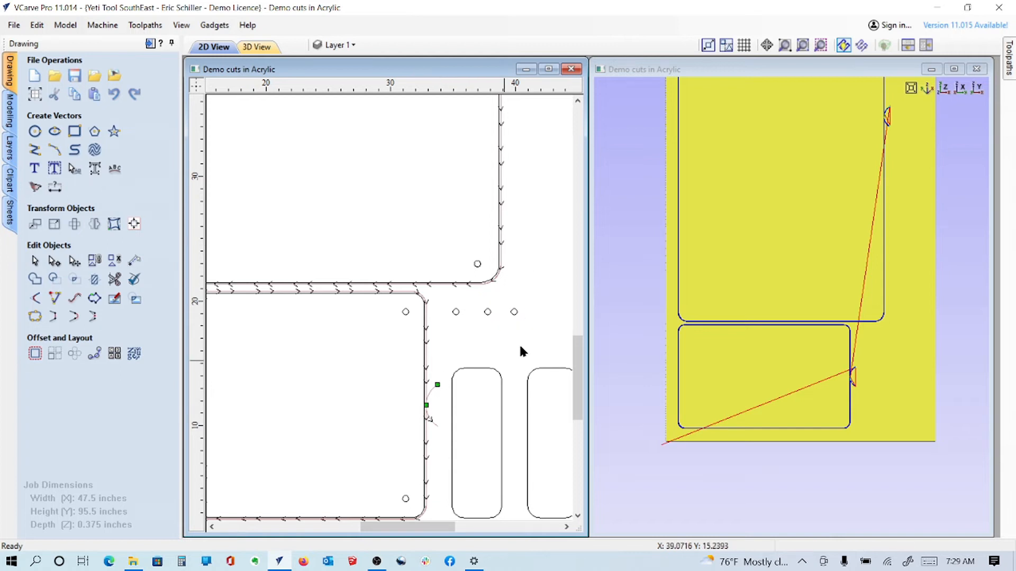
Step: Move the row of three hole circles down about 3.4 inches, just above the small rounded rectangles
{"action": "left_click_drag", "start_coordinate": [441, 304], "coordinate": [544, 332]}
{"action": "key", "text": "Down"}
{"action": "key", "text": "Down"}
{"action": "key", "text": "Down"}
{"action": "key", "text": "Down"}
{"action": "key", "text": "Down"}
{"action": "key", "text": "Down"}
{"action": "key", "text": "Down"}
{"action": "key", "text": "Down"}
{"action": "key", "text": "Down"}
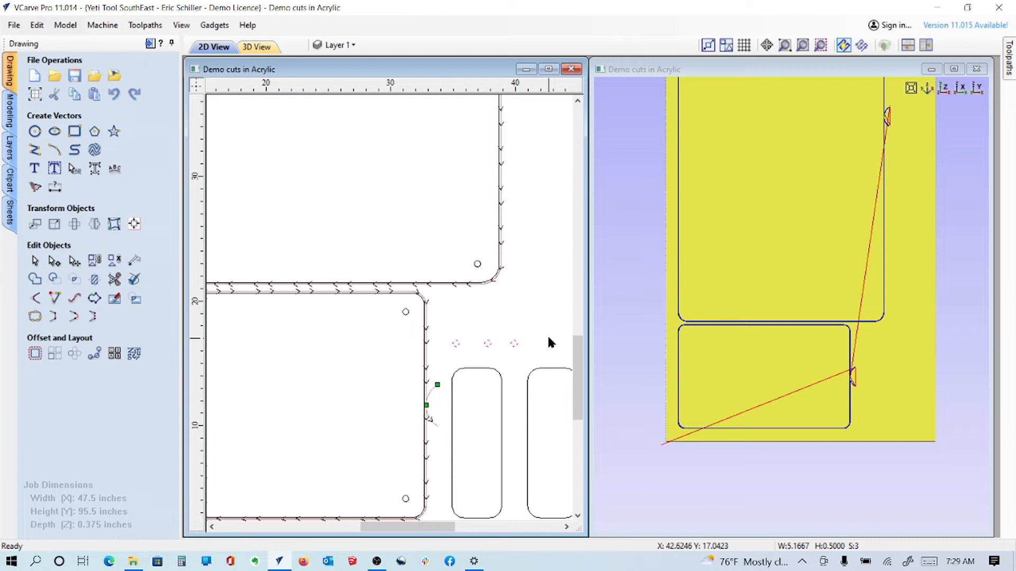
{"action": "key", "text": "Down"}
{"action": "left_click", "coordinate": [546, 332]}
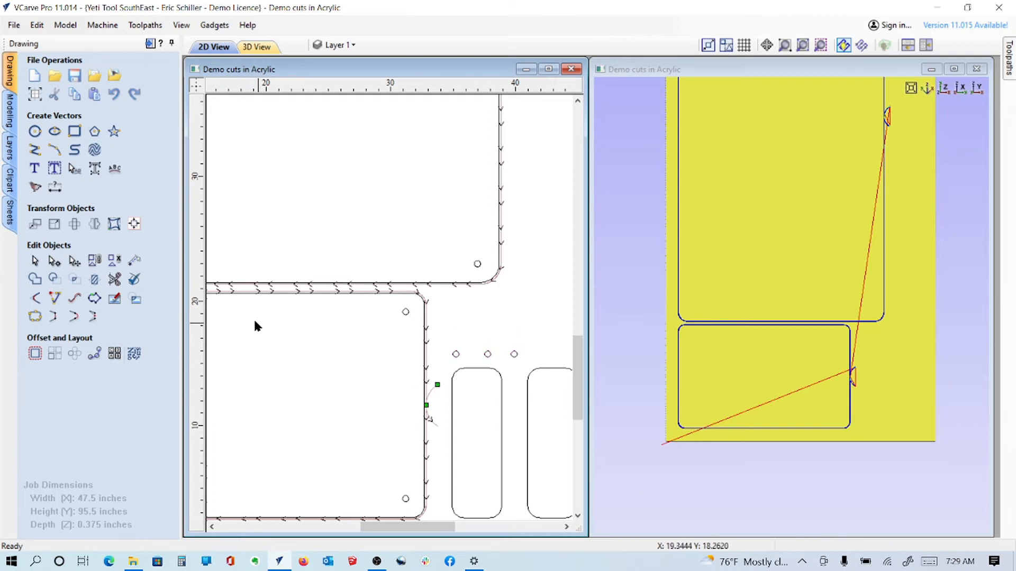
Step: Review the settings of the Profile EJS test toolpath and close it without recalculating
{"action": "left_click", "coordinate": [150, 44]}
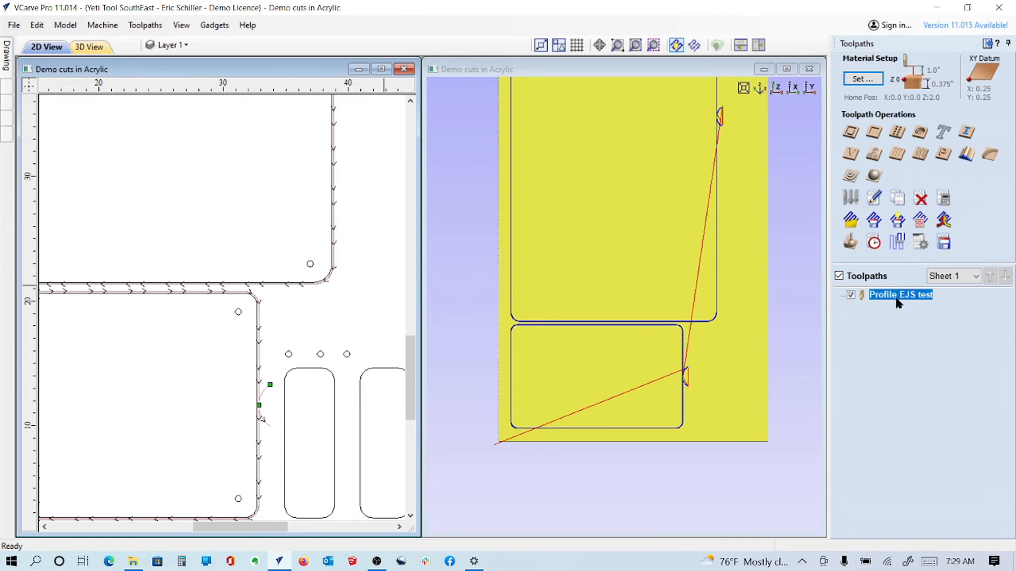
{"action": "mouse_move", "coordinate": [893, 298]}
{"action": "double_click", "coordinate": [891, 295]}
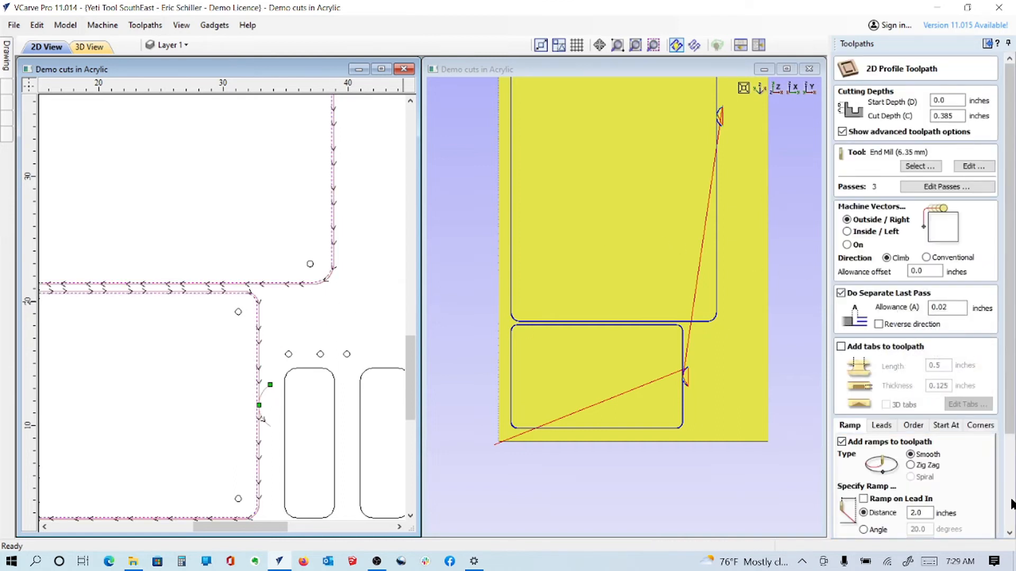
{"action": "scroll", "coordinate": [1012, 502], "scroll_direction": "down", "scroll_amount": 10}
{"action": "left_click", "coordinate": [974, 532]}
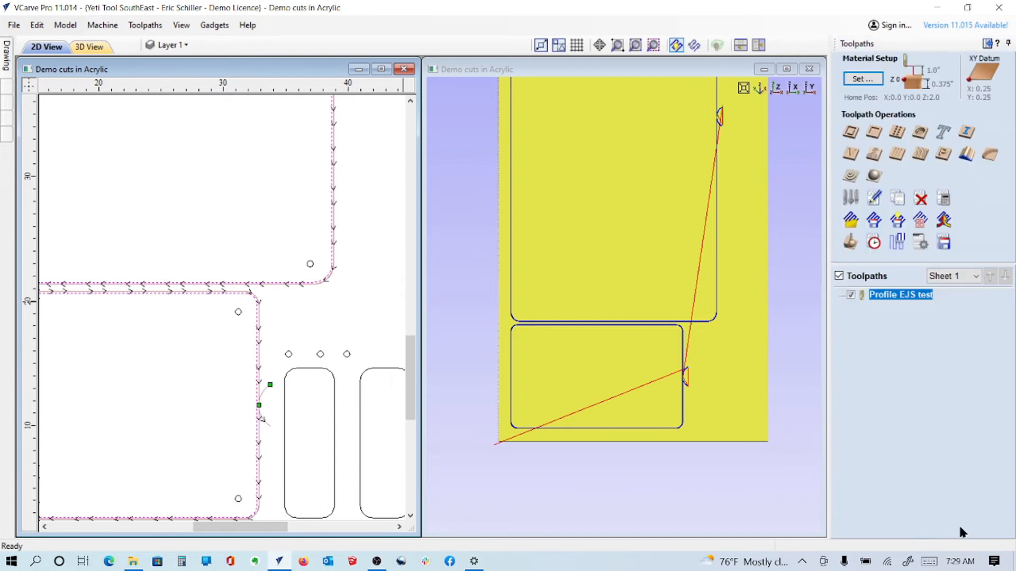
Step: Hide the Profile EJS test toolpath and start a new 2D profile toolpath with 3 passes
{"action": "left_click", "coordinate": [351, 306]}
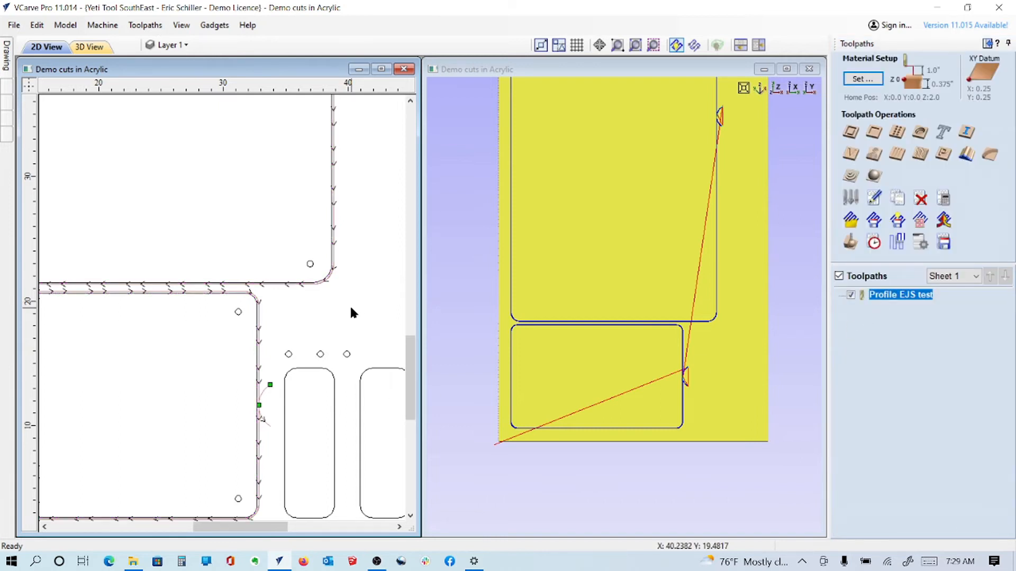
{"action": "left_click", "coordinate": [850, 295]}
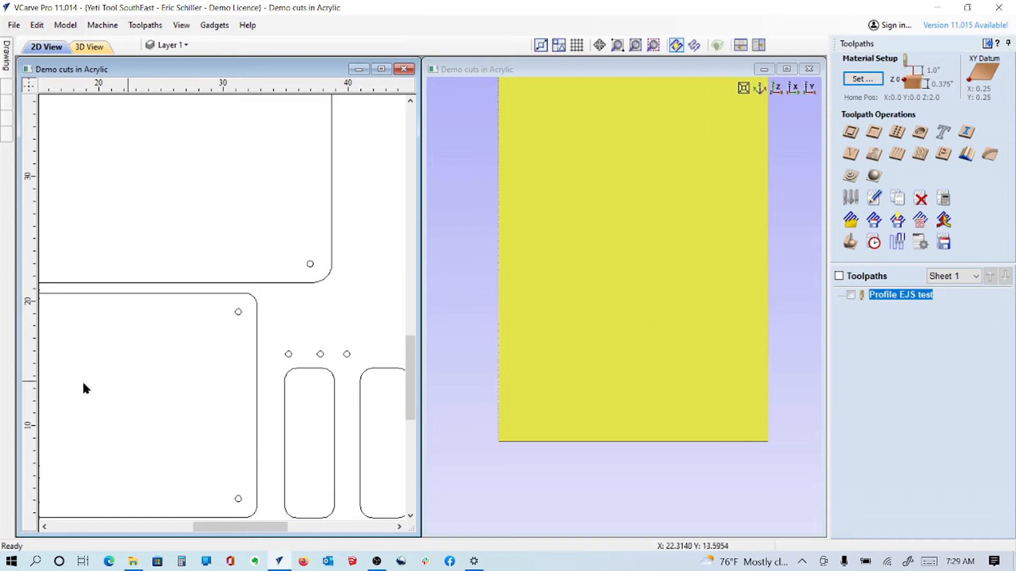
{"action": "left_click", "coordinate": [850, 132]}
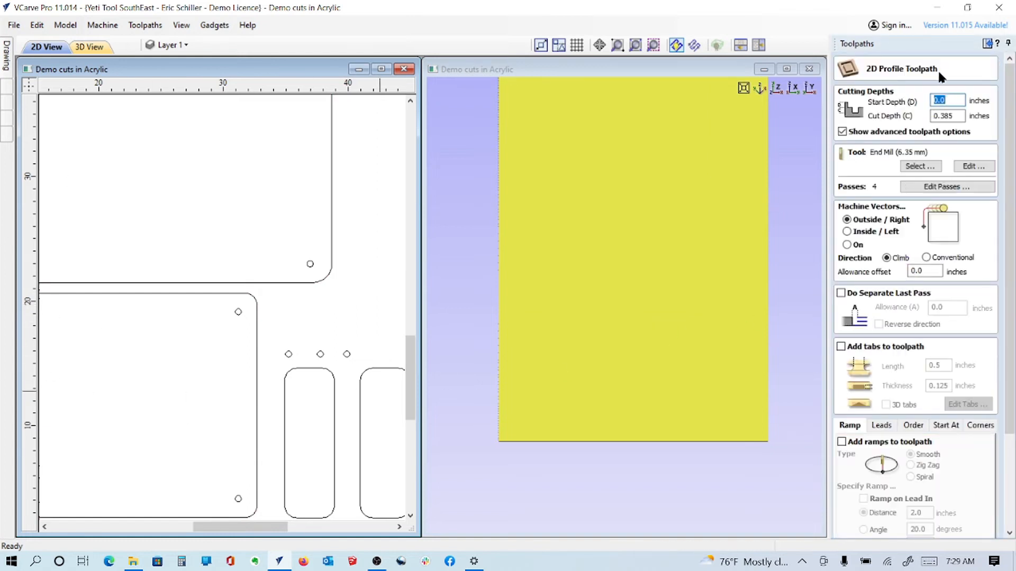
{"action": "left_click", "coordinate": [931, 186]}
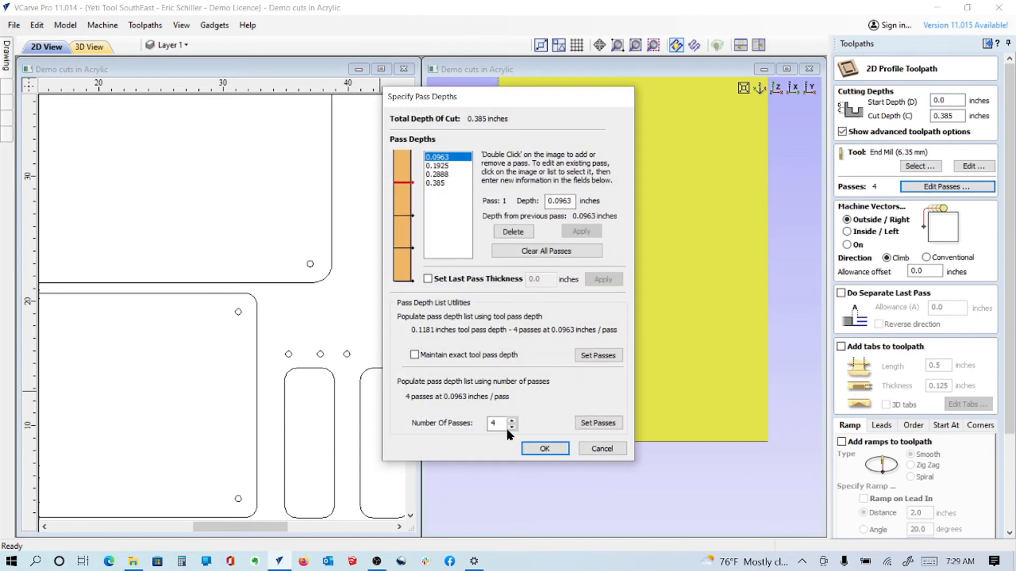
{"action": "left_click", "coordinate": [511, 427]}
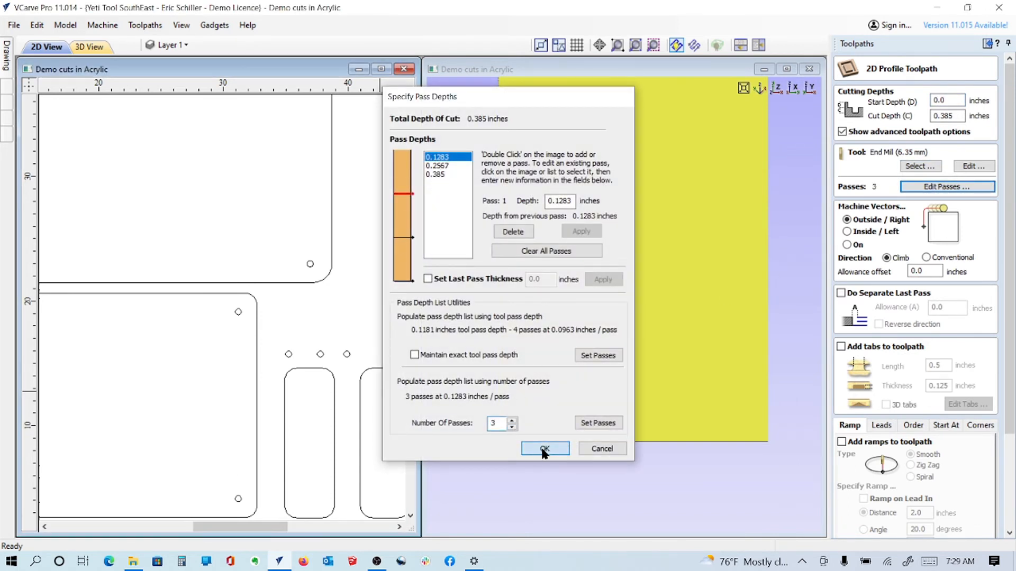
{"action": "left_click", "coordinate": [541, 448]}
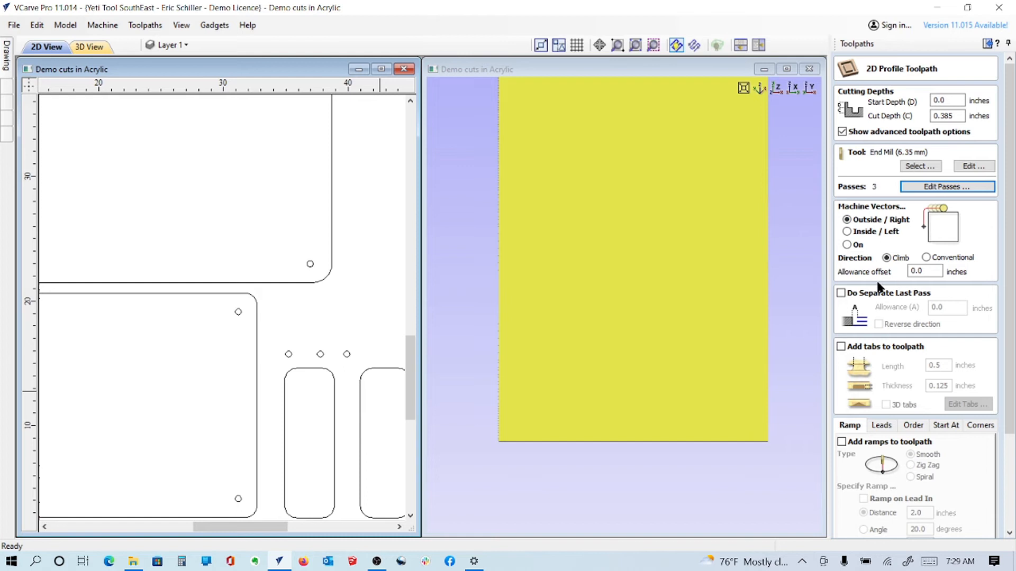
Step: Enable a separate last pass with a 0.020 inch allowance in the new profile toolpath
{"action": "left_click", "coordinate": [841, 293]}
{"action": "left_click", "coordinate": [952, 307]}
{"action": "type", "text": "20"}
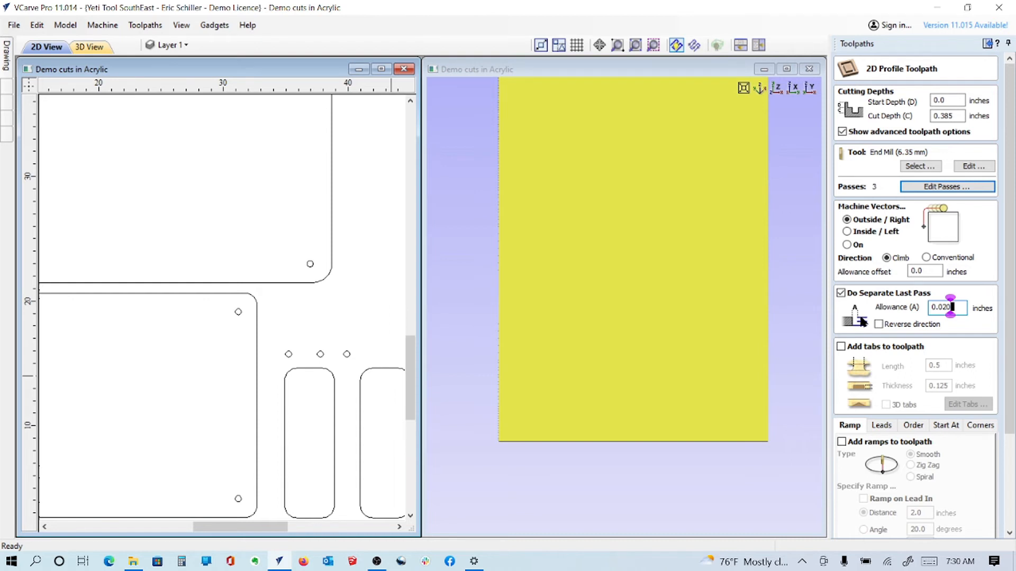
Step: Turn on 3D tabs for the new toolpath and open tab editing for the small rounded rectangle nearest the lower panel
{"action": "left_click", "coordinate": [841, 346]}
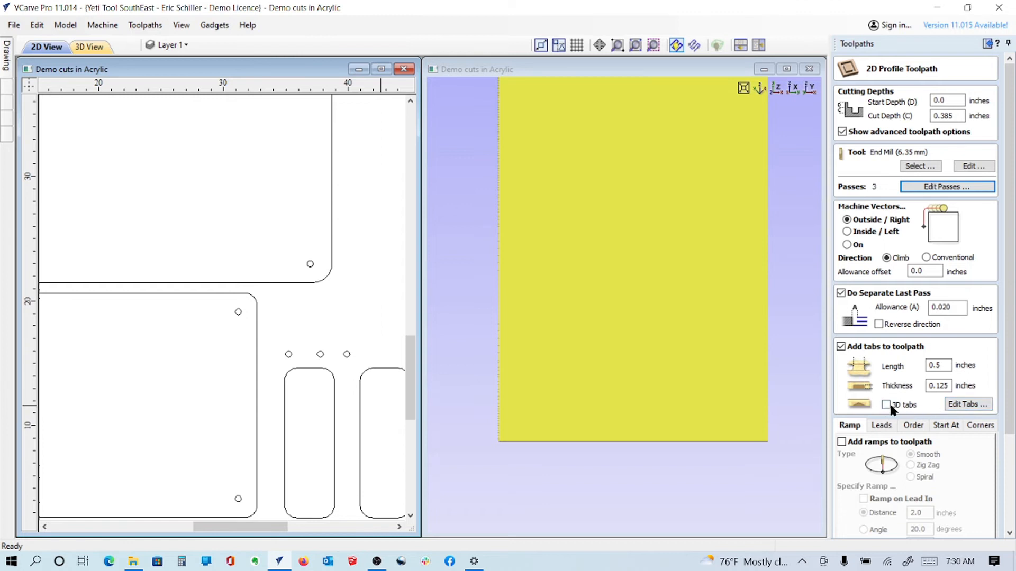
{"action": "left_click", "coordinate": [947, 405]}
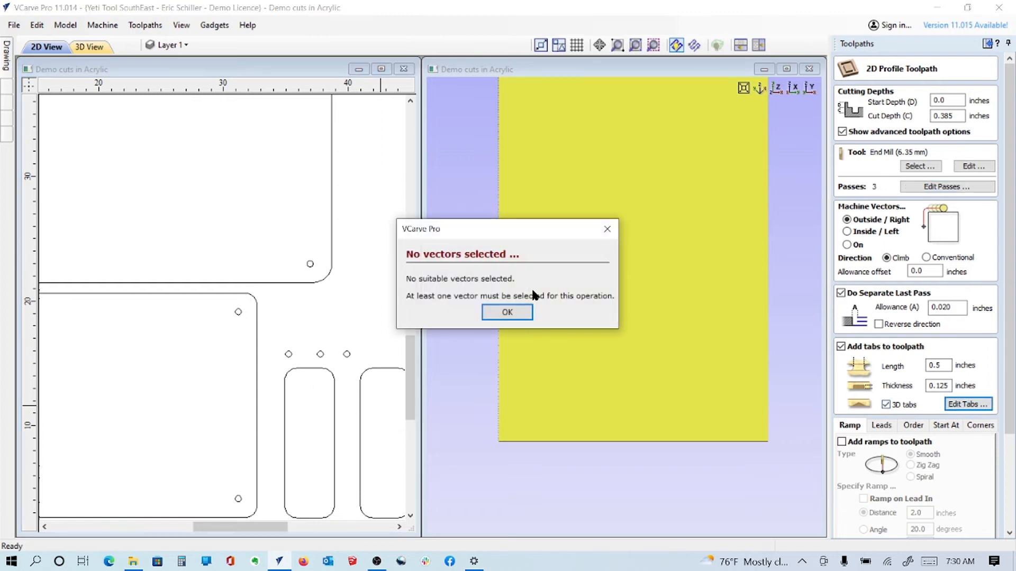
{"action": "left_click", "coordinate": [507, 312]}
{"action": "left_click", "coordinate": [333, 402]}
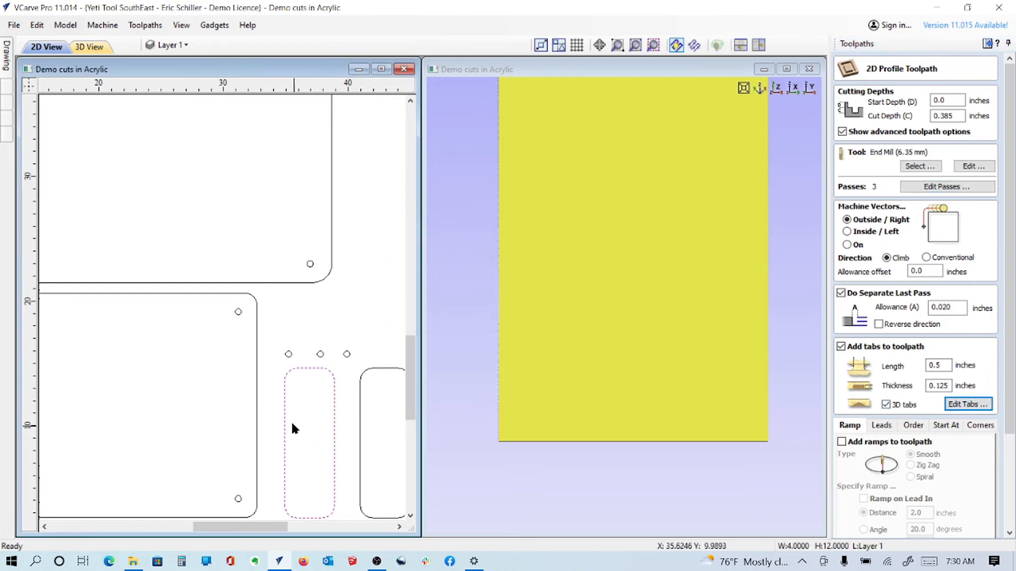
{"action": "left_click", "coordinate": [959, 404]}
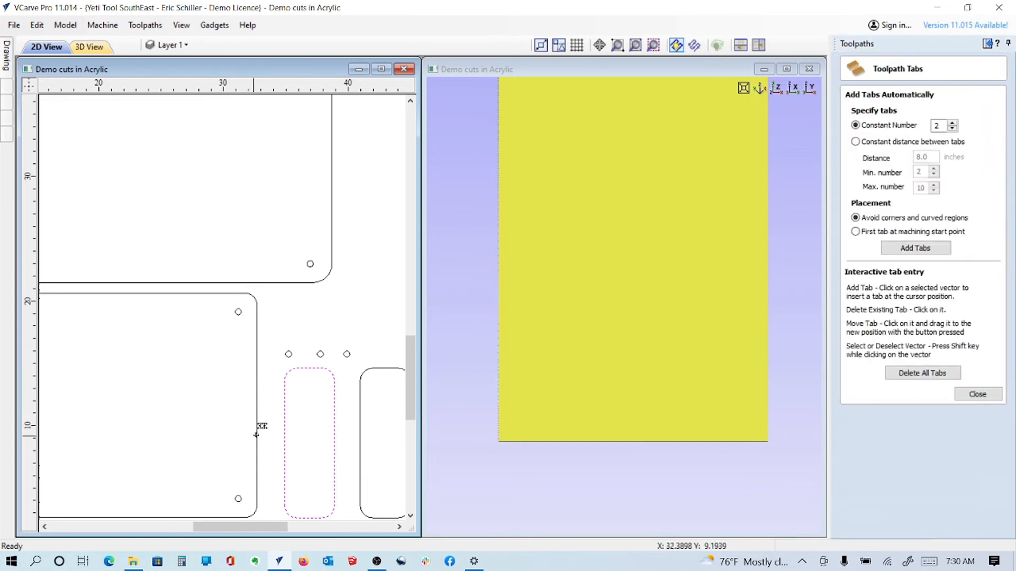
Step: Place three tabs on the small rounded rectangle: one low on its left edge and two spread along its right edge
{"action": "left_click", "coordinate": [335, 416]}
{"action": "left_click", "coordinate": [285, 413]}
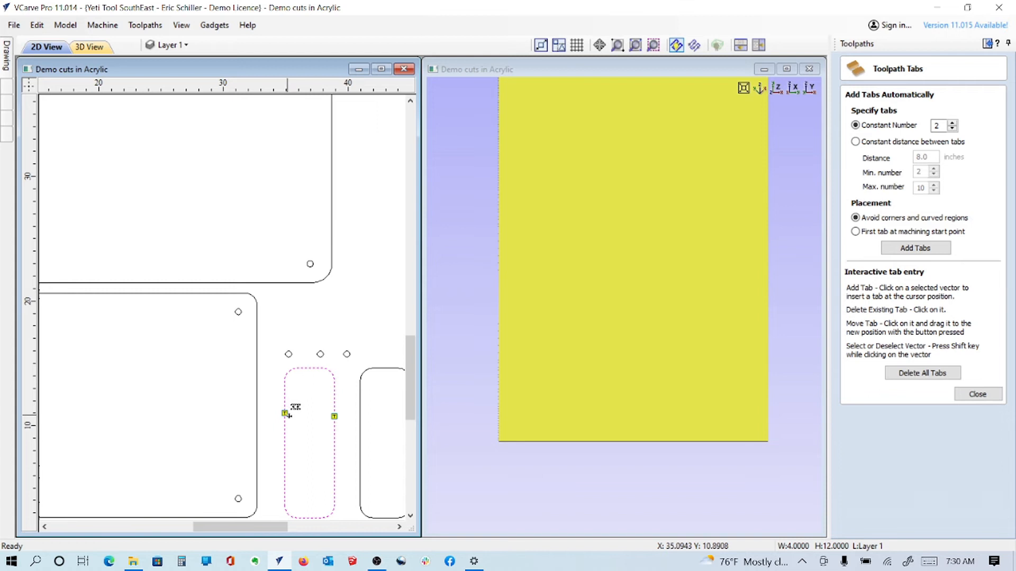
{"action": "left_click_drag", "start_coordinate": [286, 430], "coordinate": [286, 464]}
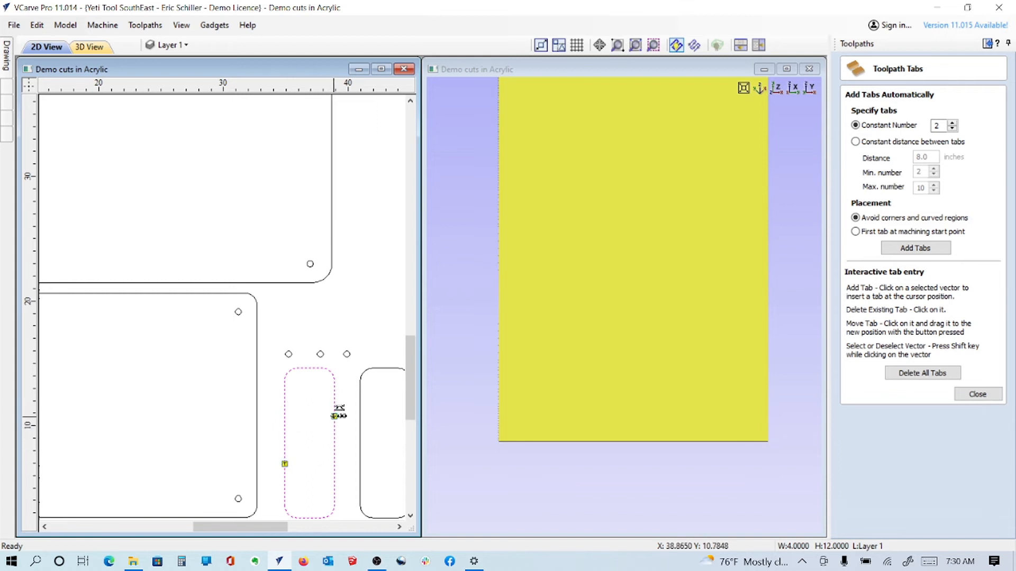
{"action": "left_click_drag", "start_coordinate": [334, 416], "coordinate": [334, 465]}
{"action": "left_click", "coordinate": [334, 409]}
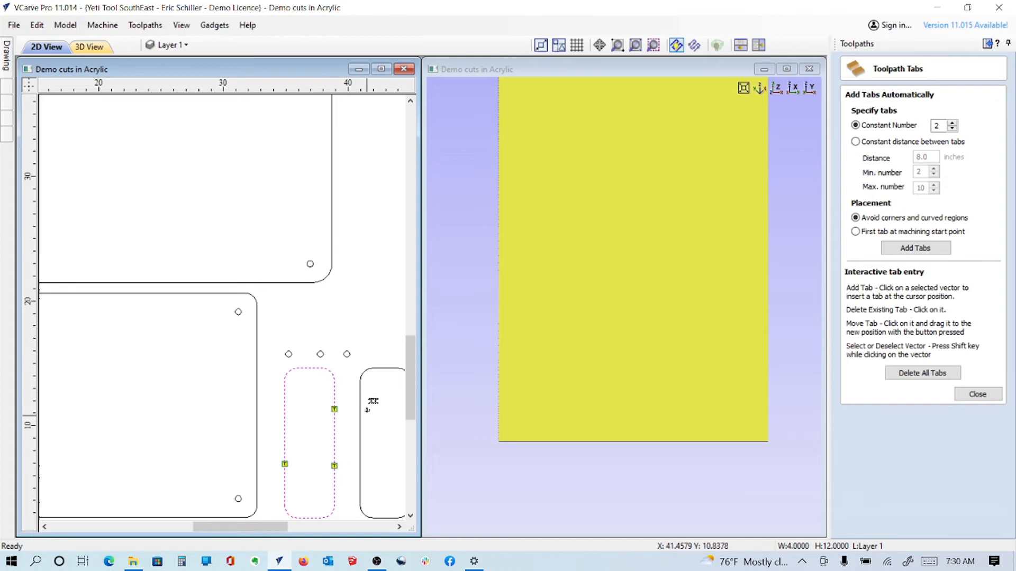
{"action": "left_click", "coordinate": [983, 393]}
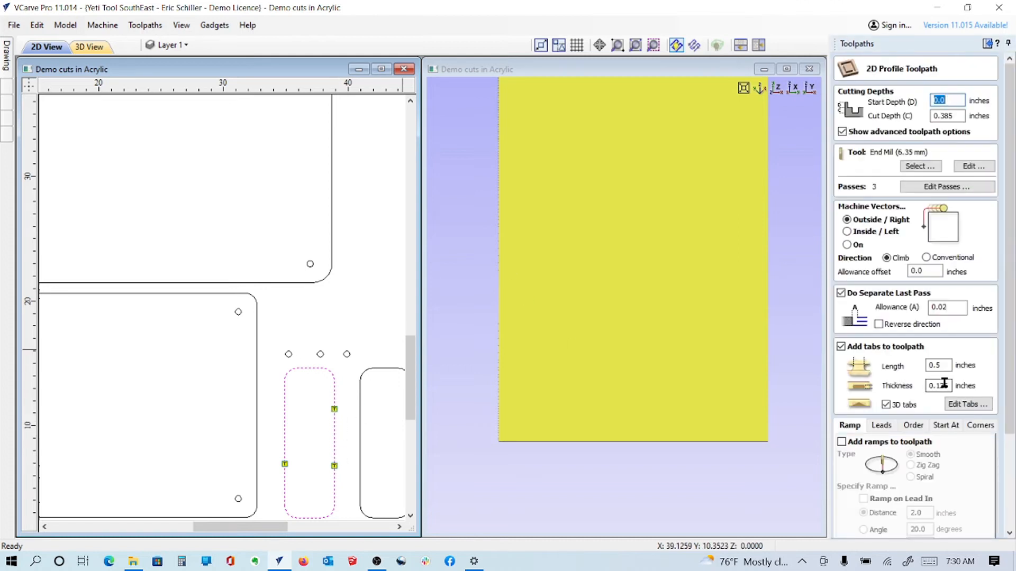
Step: Add ramps and circular leads with 2.0 inch radius, 2.0 inch lead length and a lead out to the new toolpath
{"action": "left_click", "coordinate": [842, 442]}
{"action": "left_click_drag", "start_coordinate": [1010, 411], "coordinate": [1011, 498]}
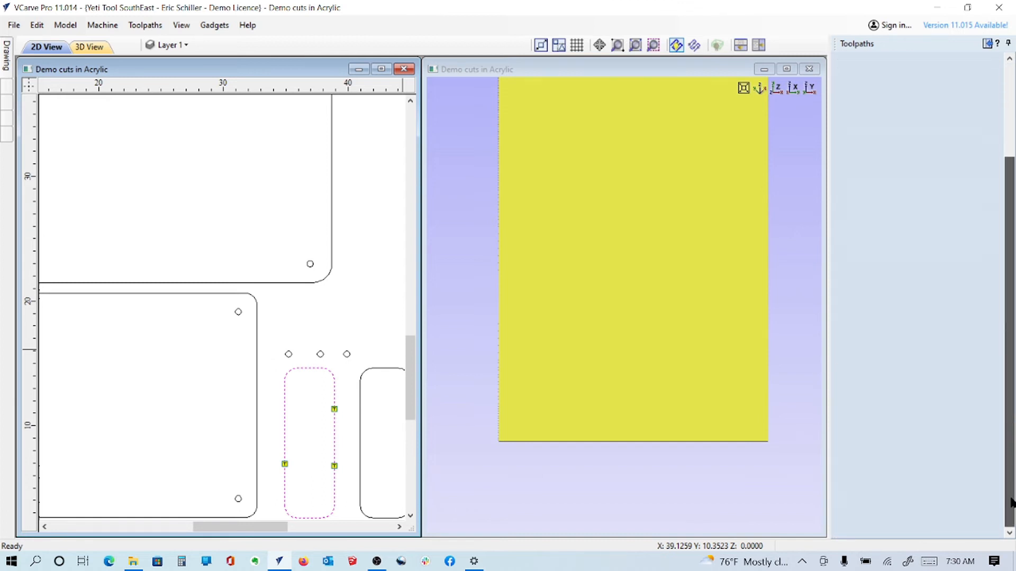
{"action": "left_click", "coordinate": [881, 302]}
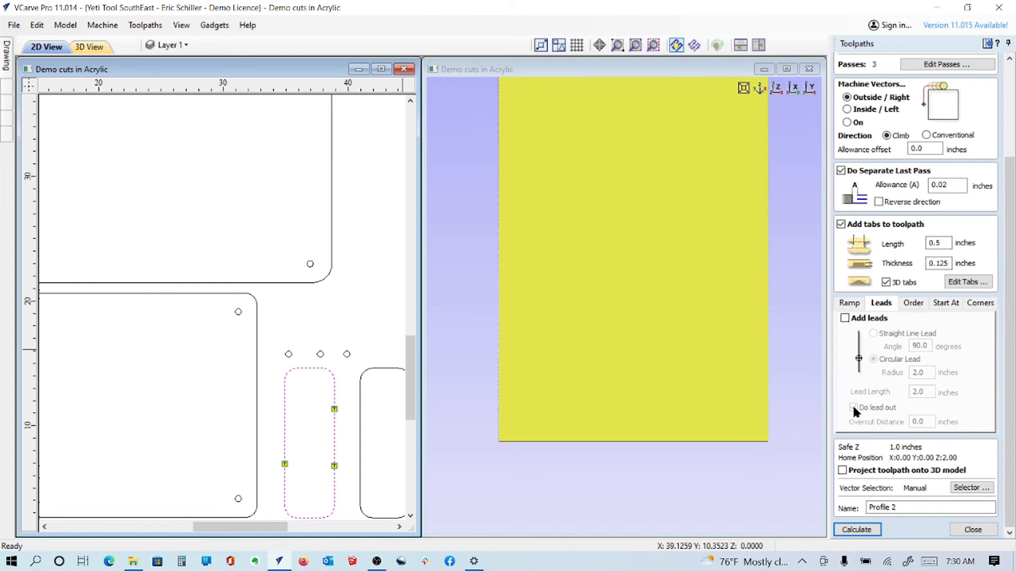
{"action": "left_click", "coordinate": [844, 318]}
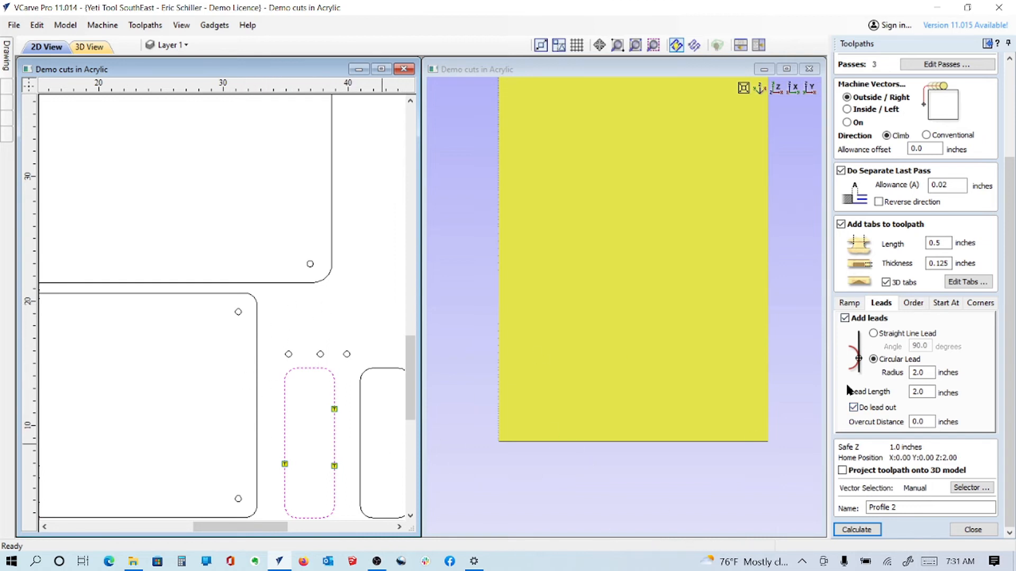
Step: Name the small rounded rectangle's toolpath Profile test cuts and calculate it, accepting the cut through the material
{"action": "left_click", "coordinate": [914, 303]}
{"action": "left_click", "coordinate": [958, 302]}
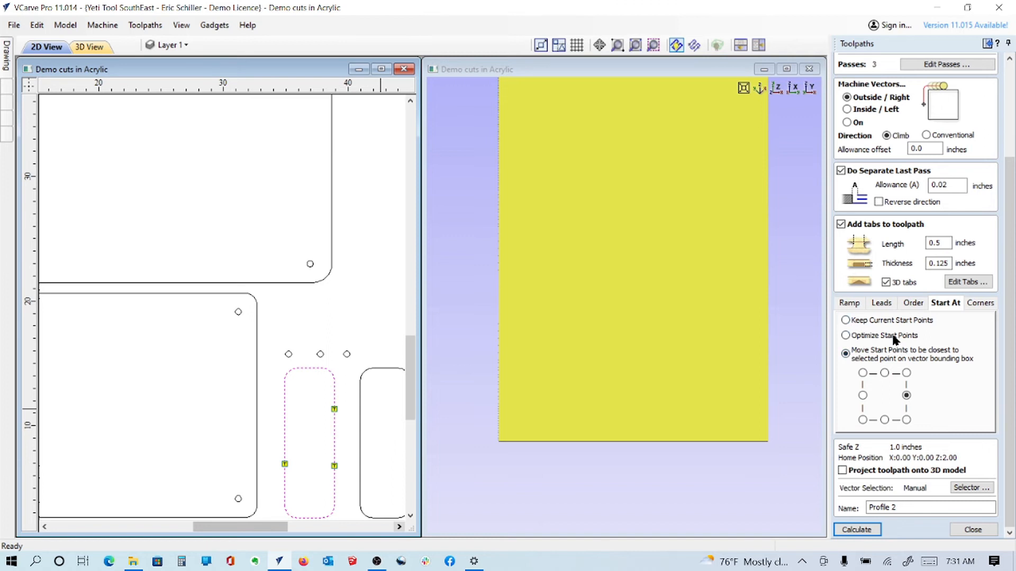
{"action": "left_click", "coordinate": [897, 508]}
{"action": "left_click_drag", "start_coordinate": [877, 507], "coordinate": [820, 508]}
{"action": "type", "text": "Profile test cuts"}
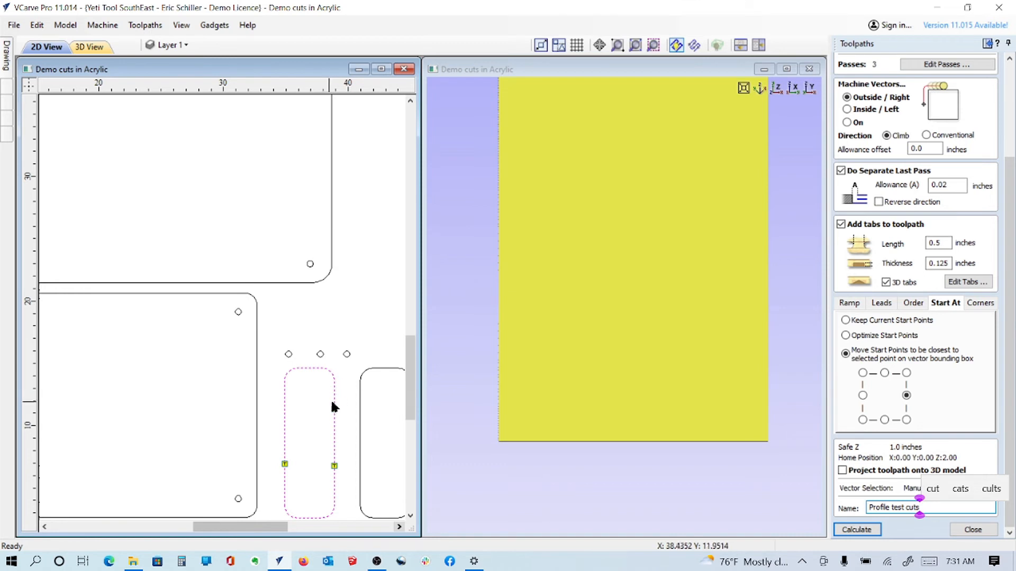
{"action": "left_click", "coordinate": [333, 409]}
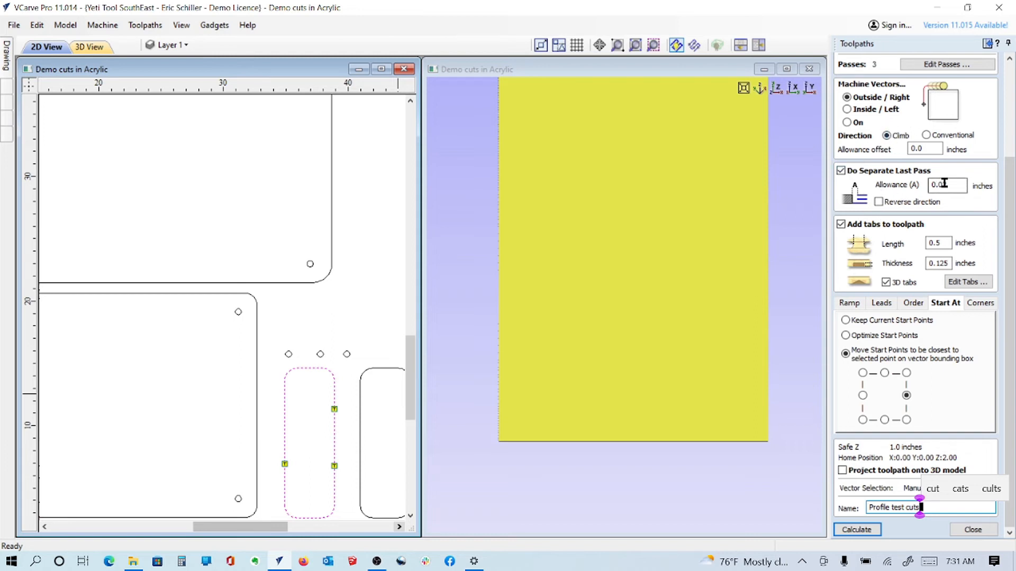
{"action": "left_click", "coordinate": [857, 529]}
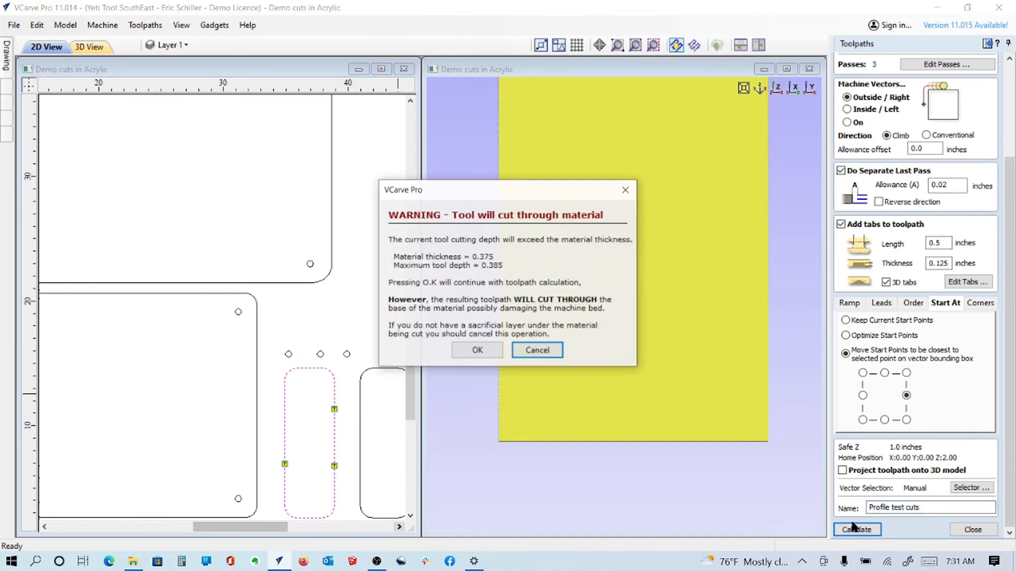
{"action": "left_click", "coordinate": [474, 350]}
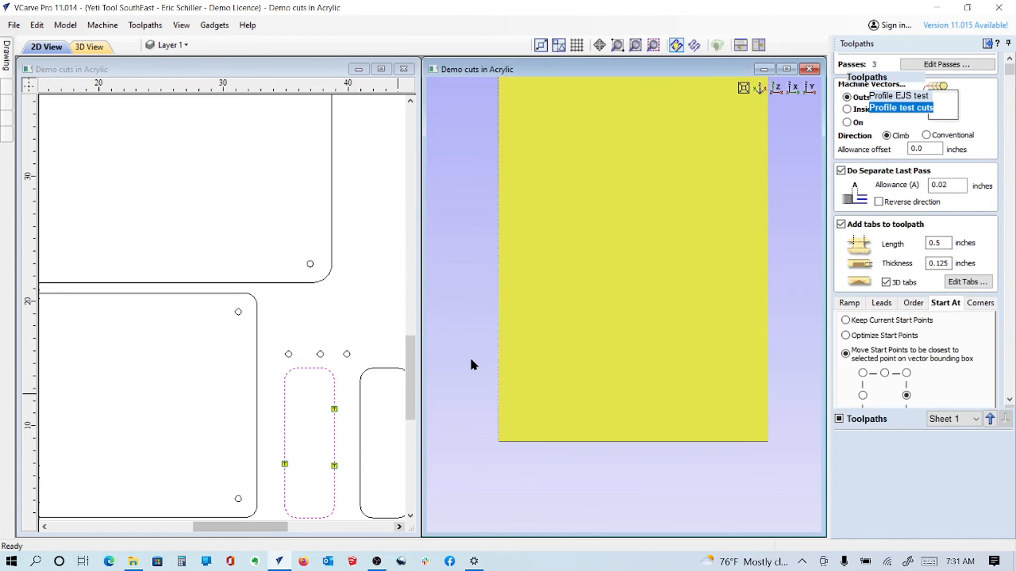
Step: Move the Profile test cuts toolpath above Profile EJS test in the toolpath order
{"action": "scroll", "coordinate": [330, 485], "scroll_direction": "up", "scroll_amount": 1}
{"action": "scroll", "coordinate": [331, 484], "scroll_direction": "up", "scroll_amount": 3}
{"action": "scroll", "coordinate": [345, 265], "scroll_direction": "down", "scroll_amount": 3}
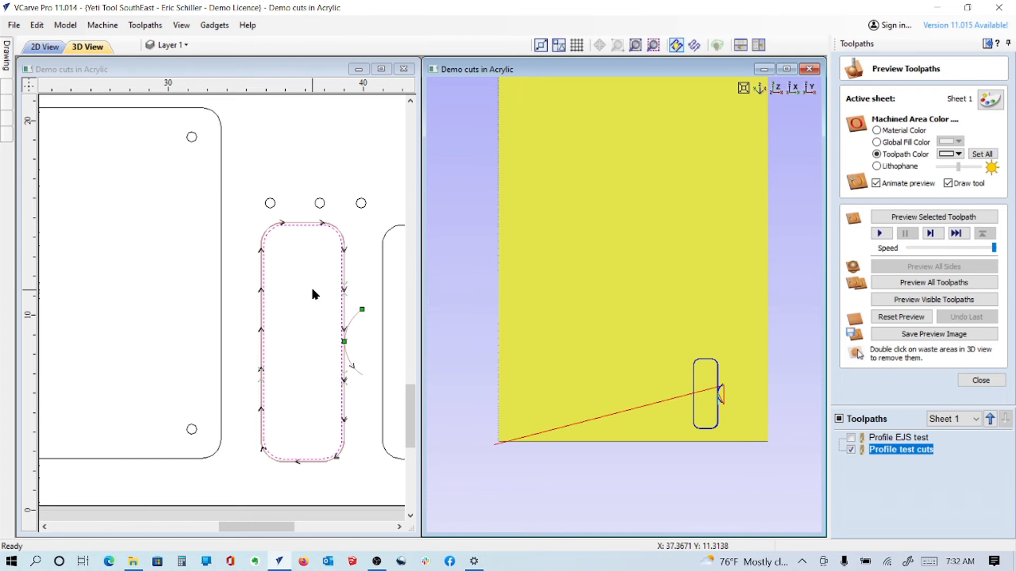
{"action": "mouse_move", "coordinate": [867, 450]}
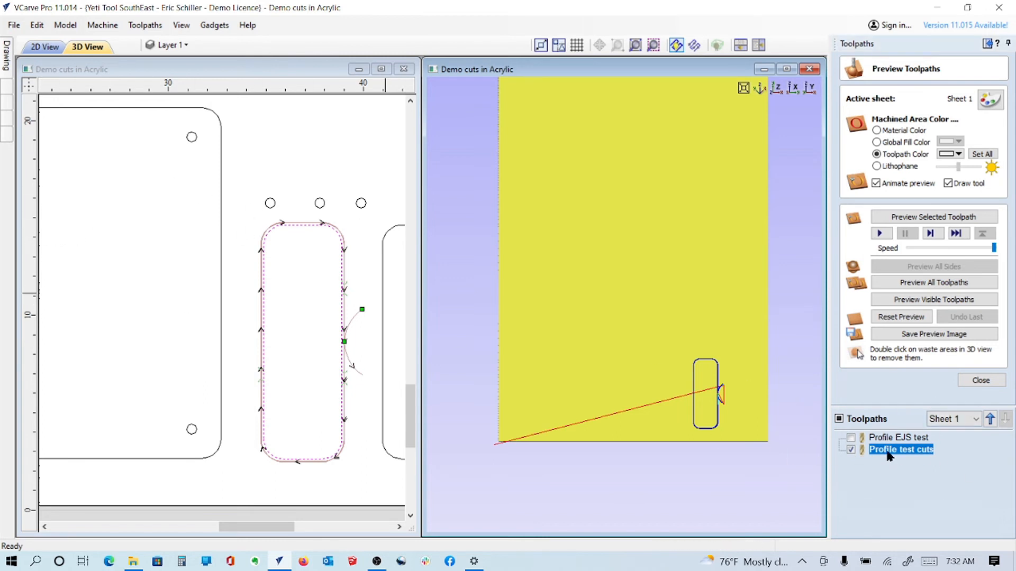
{"action": "left_click", "coordinate": [991, 420]}
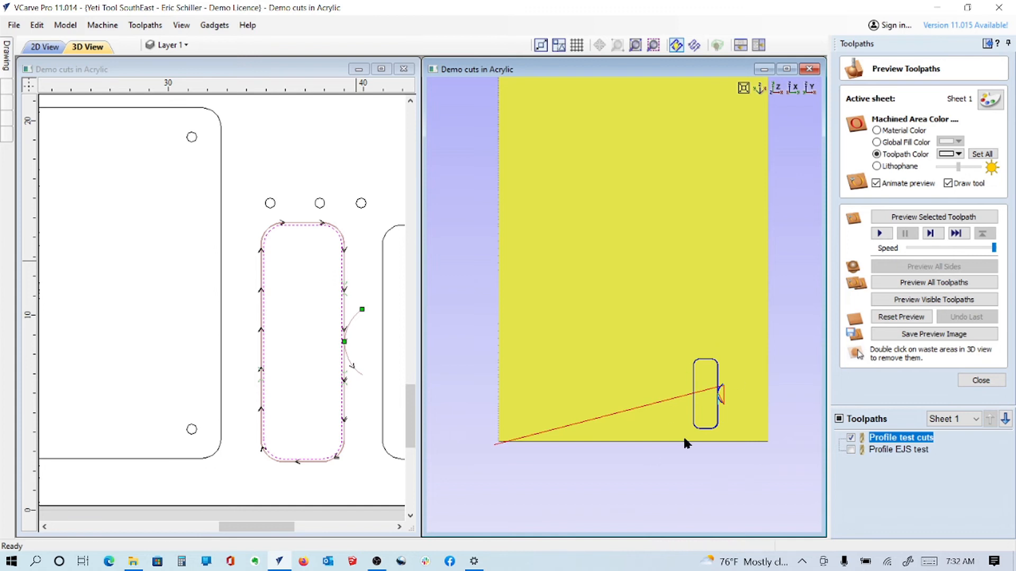
Step: Hide Profile test cuts and start a new profile toolpath for the three small circles above the small rounded rectangle
{"action": "left_click_drag", "start_coordinate": [255, 186], "coordinate": [390, 221]}
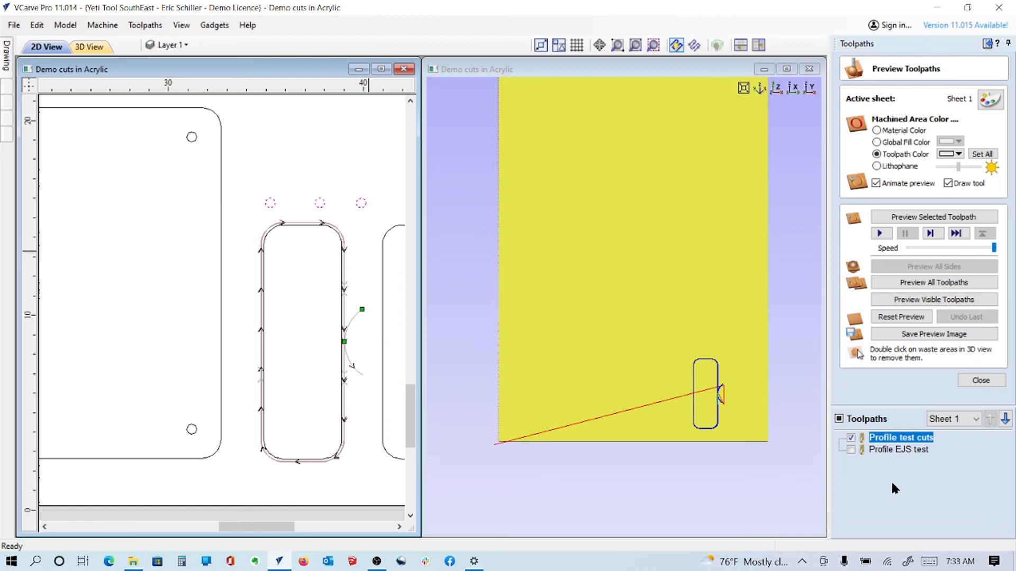
{"action": "left_click", "coordinate": [981, 380]}
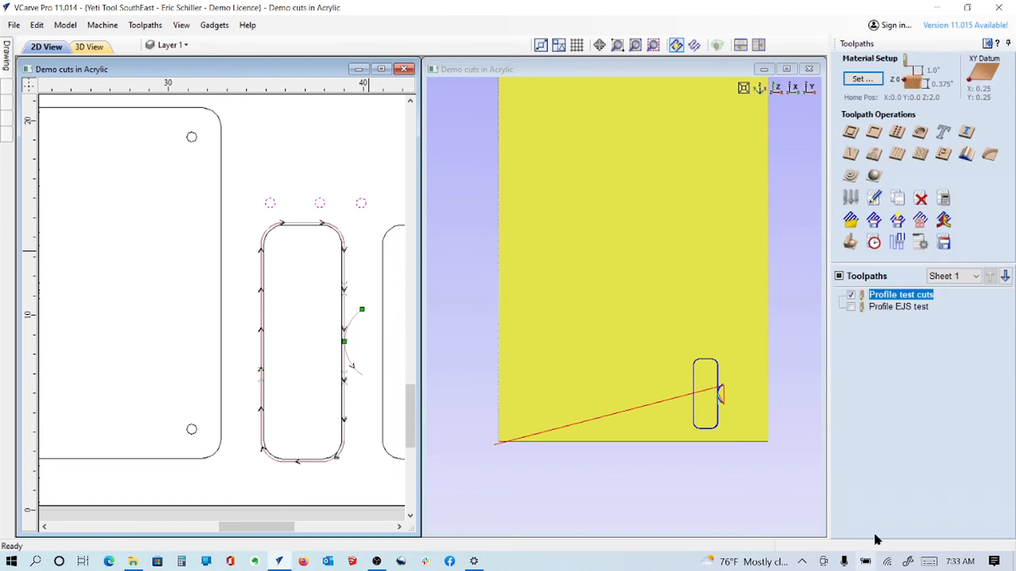
{"action": "left_click", "coordinate": [851, 294]}
{"action": "left_click", "coordinate": [850, 132]}
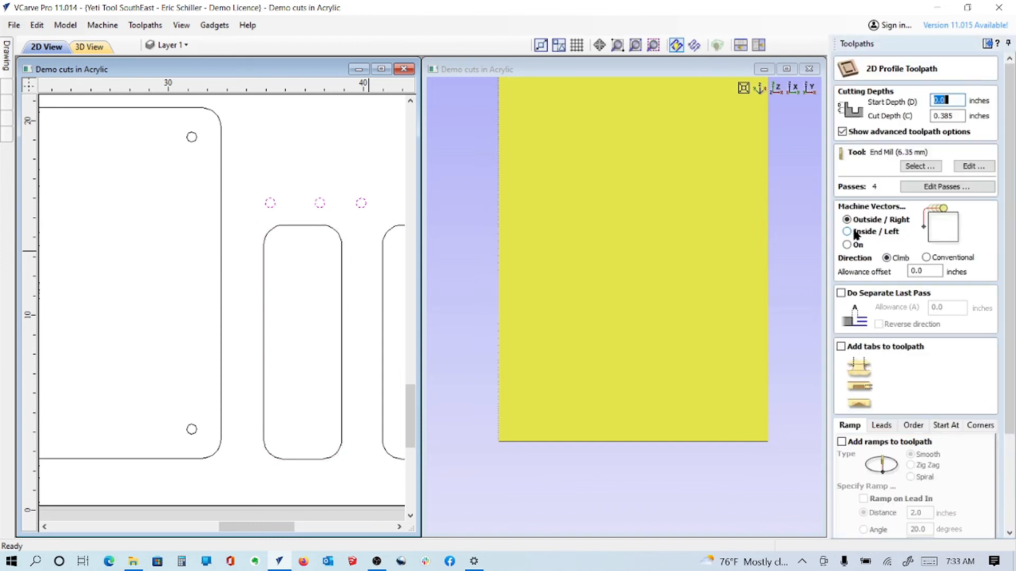
Step: Open the 6.35 mm end mill's settings for editing, and switch to Calculator to compute 40 × 25.4
{"action": "left_click", "coordinate": [972, 167]}
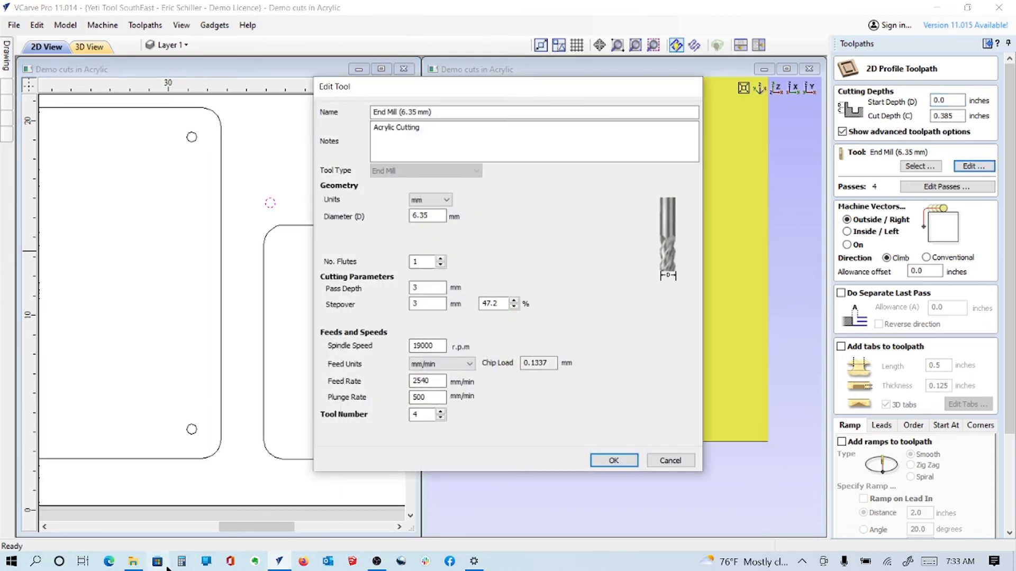
{"action": "left_click", "coordinate": [183, 563]}
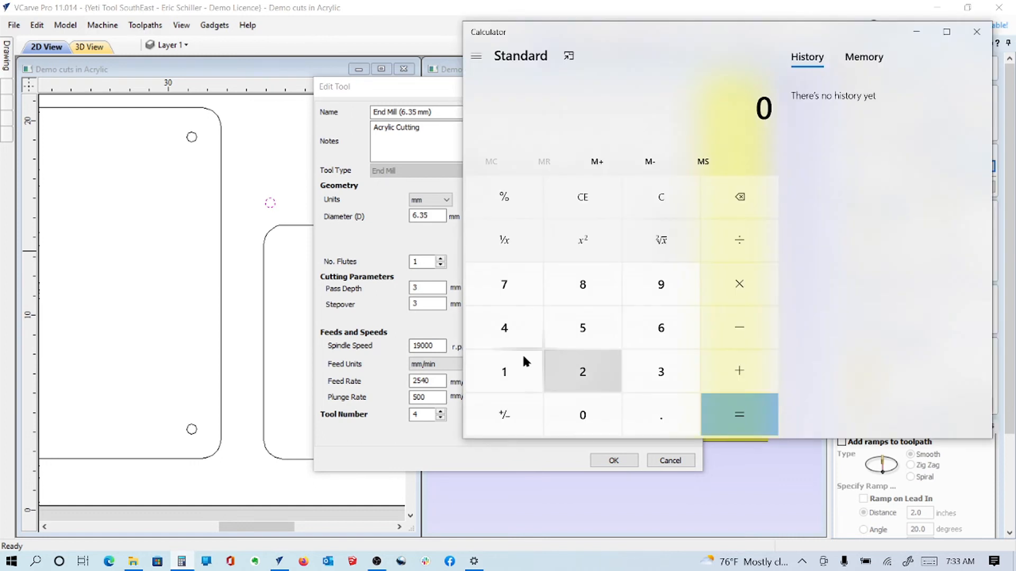
{"action": "key", "text": "4"}
{"action": "left_click", "coordinate": [740, 276]}
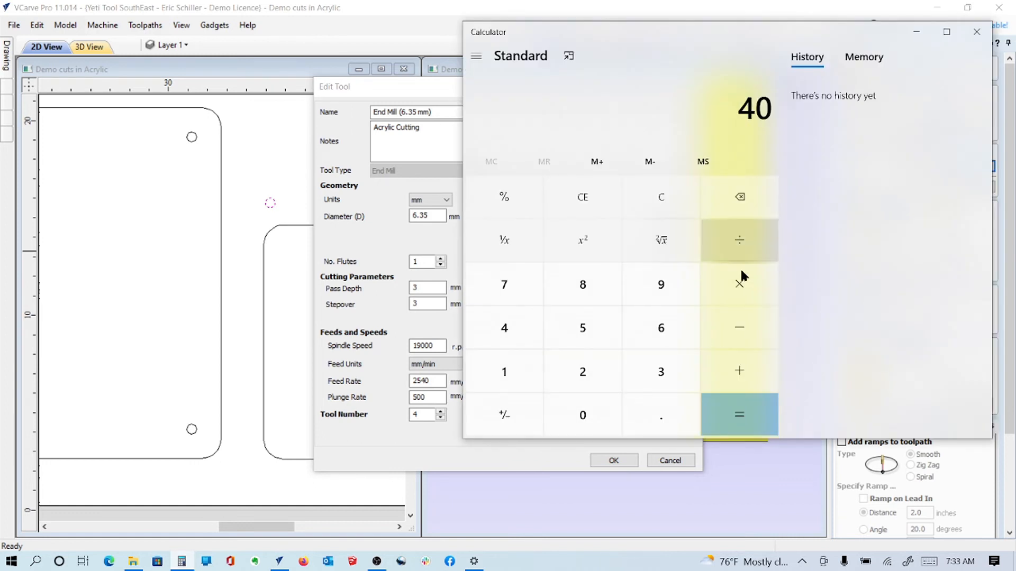
{"action": "left_click", "coordinate": [582, 371]}
{"action": "left_click", "coordinate": [583, 328]}
{"action": "left_click", "coordinate": [661, 415]}
{"action": "key", "text": "4"}
{"action": "left_click", "coordinate": [735, 415]}
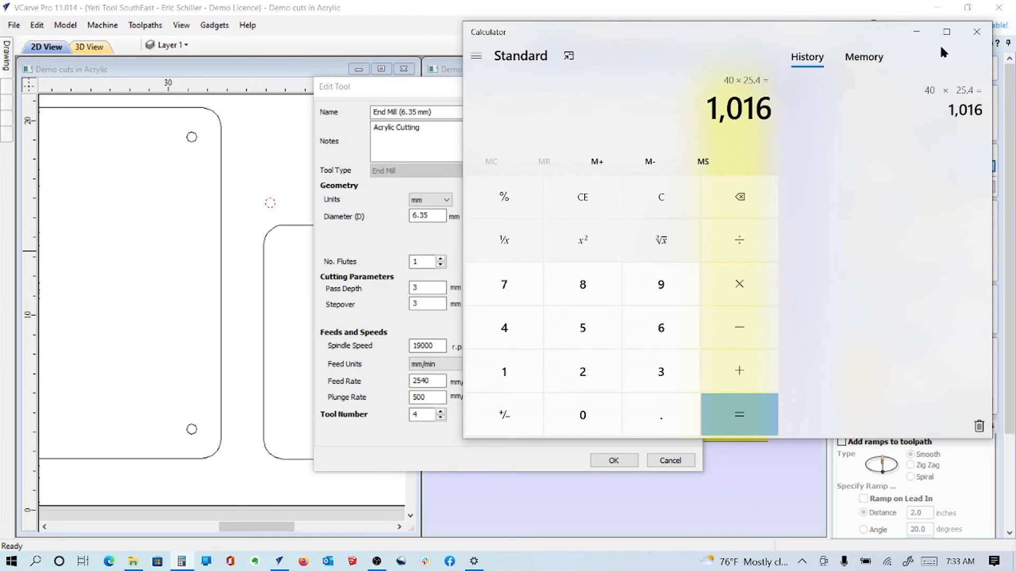
Step: Return to VCarve Pro and replace the end mill's plunge rate with a value based on the computed conversion, accepting the tool changes
{"action": "left_click", "coordinate": [916, 31]}
{"action": "double_click", "coordinate": [427, 397]}
{"action": "type", "text": "11"}
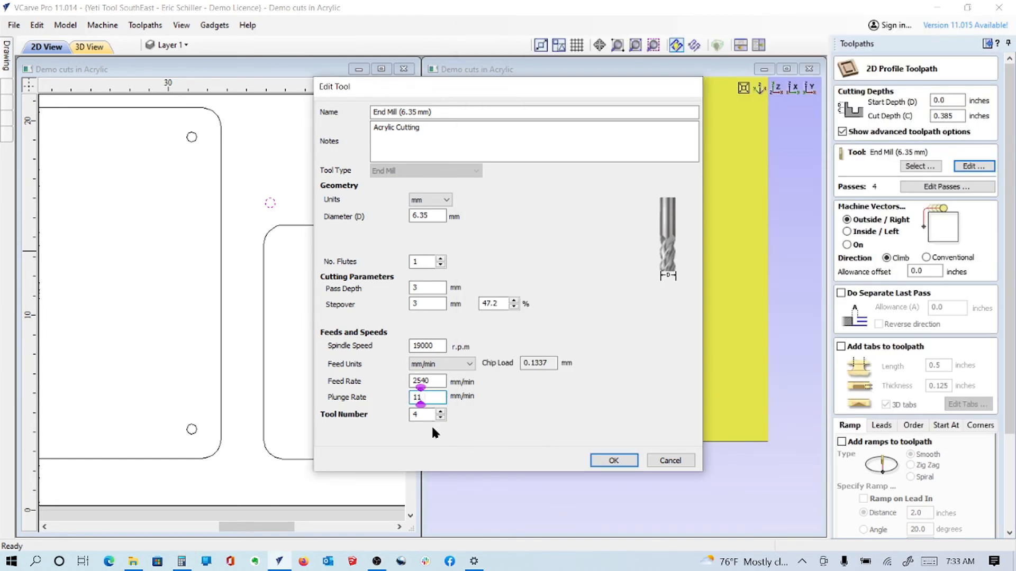
{"action": "type", "text": "000"}
{"action": "left_click", "coordinate": [614, 461]}
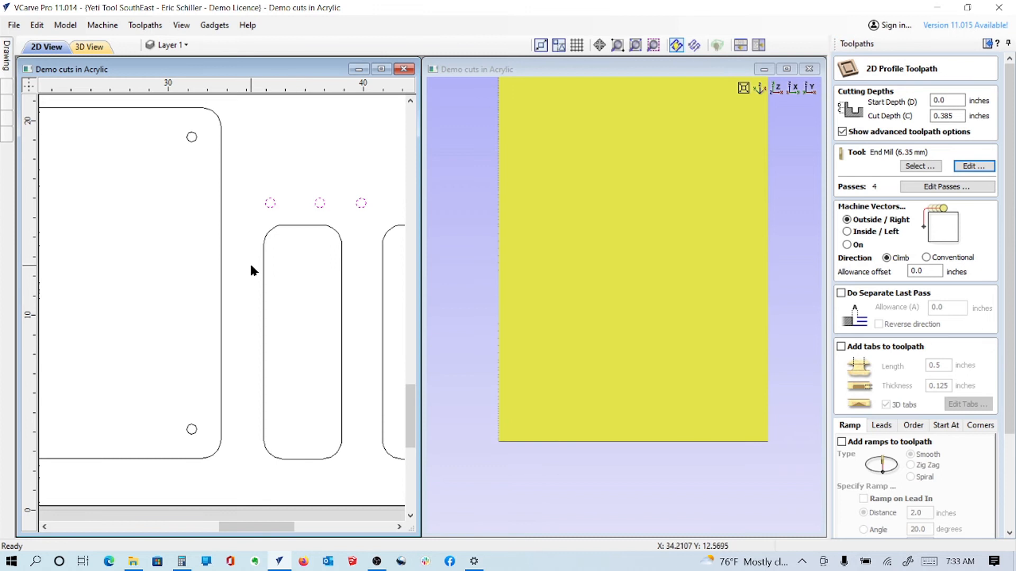
Step: Add smooth ramps with a distance of 3 inches to the circles' profile toolpath
{"action": "left_click", "coordinate": [841, 442]}
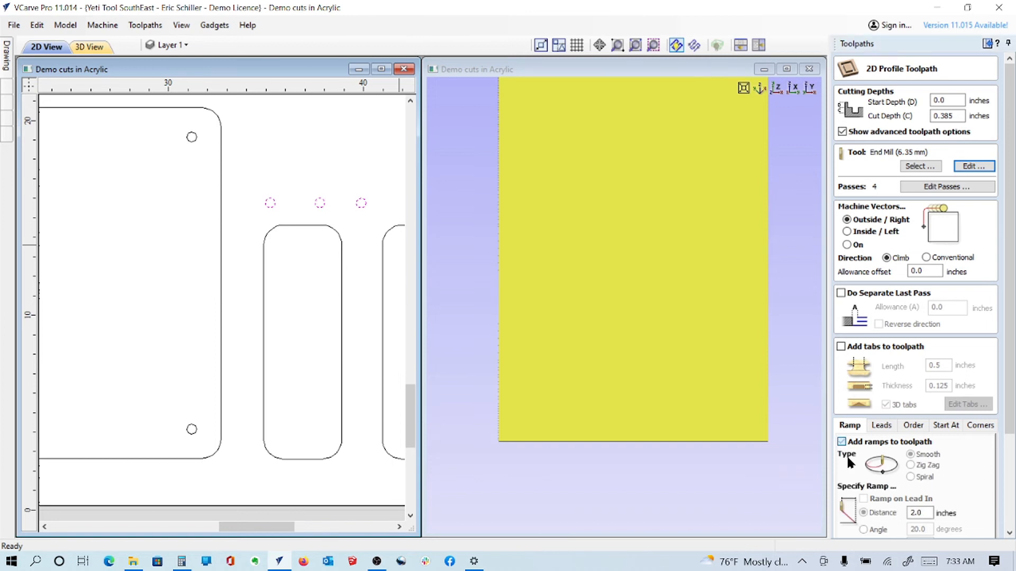
{"action": "double_click", "coordinate": [916, 513]}
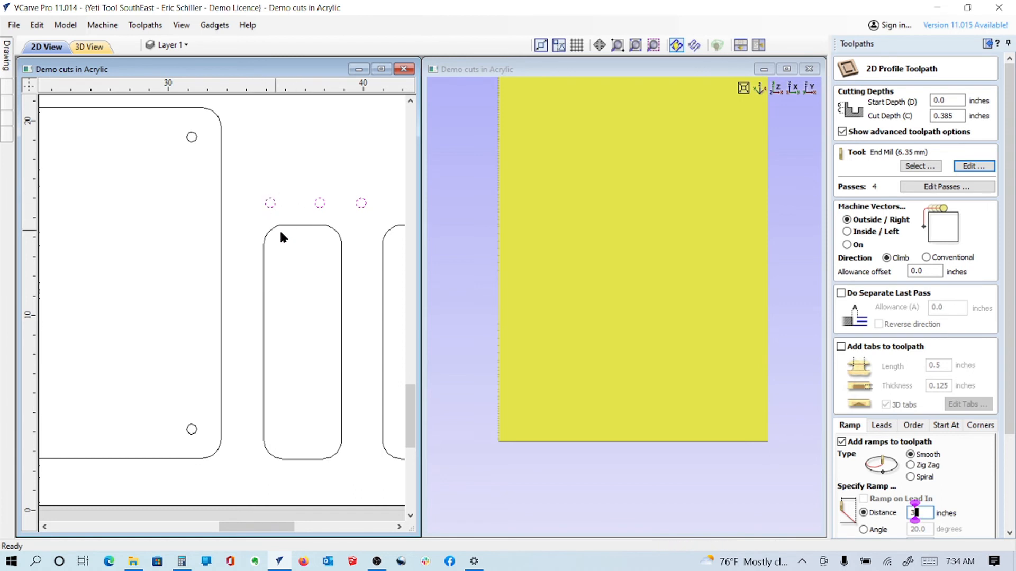
{"action": "scroll", "coordinate": [925, 486], "scroll_direction": "down", "scroll_amount": 3}
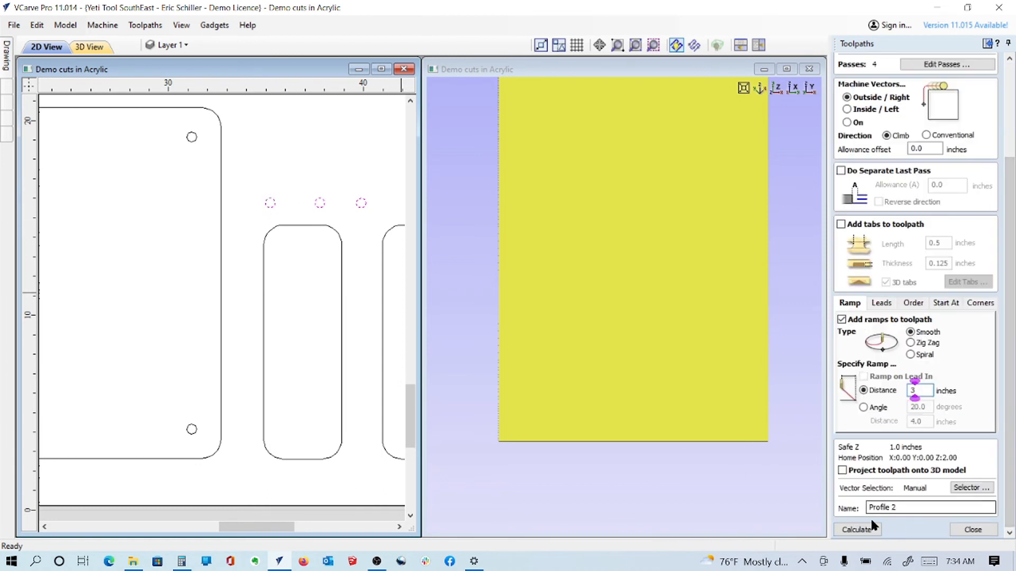
Step: Name the circles' toolpath Profile test cut circles and calculate it, accepting the cut through the material
{"action": "left_click", "coordinate": [910, 506]}
{"action": "key", "text": "BackSpace"}
{"action": "type", "text": "test cut"}
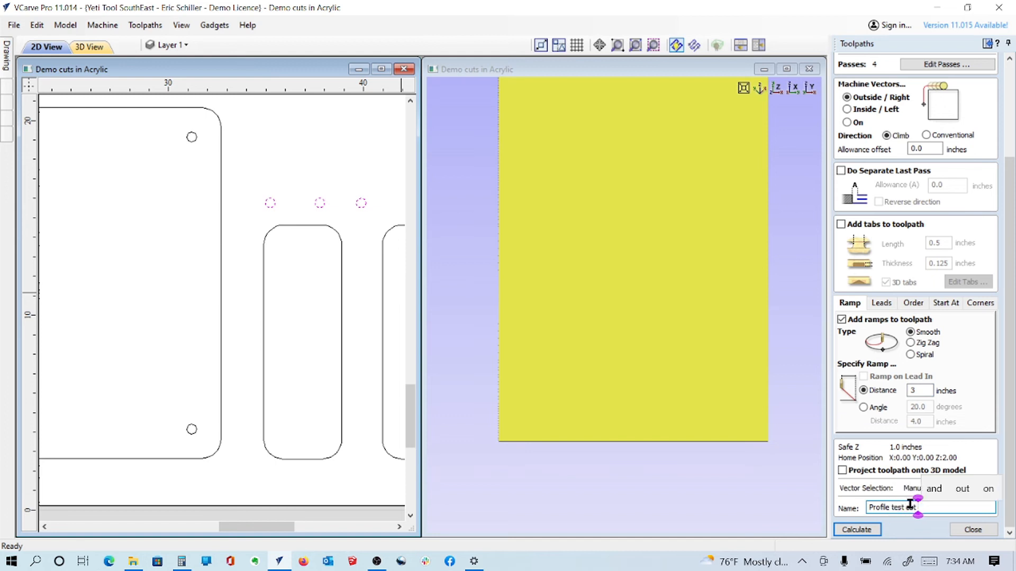
{"action": "type", "text": " cur"}
{"action": "key", "text": "BackSpace"}
{"action": "key", "text": "BackSpace"}
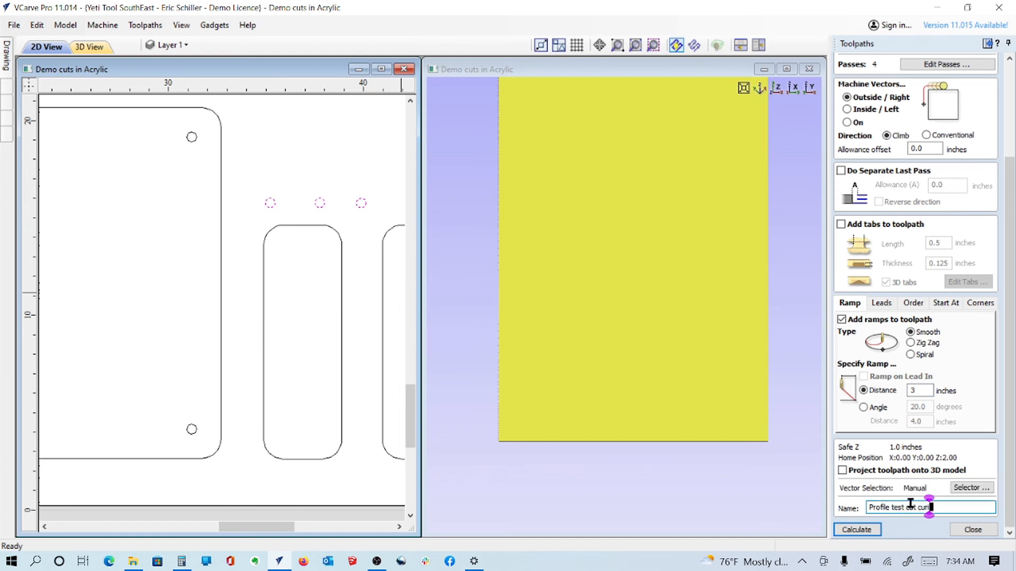
{"action": "type", "text": "ircles"}
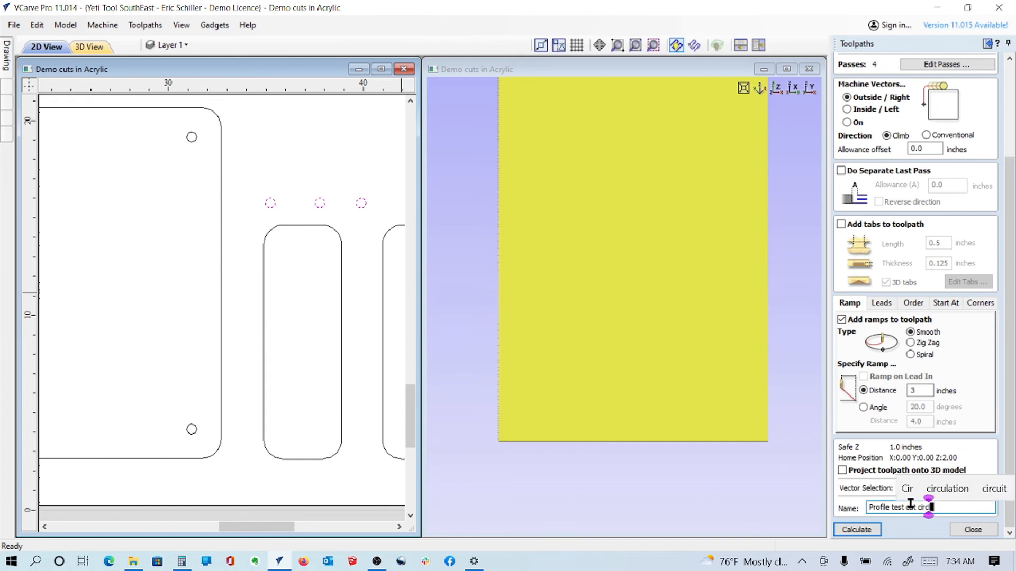
{"action": "left_click", "coordinate": [873, 528]}
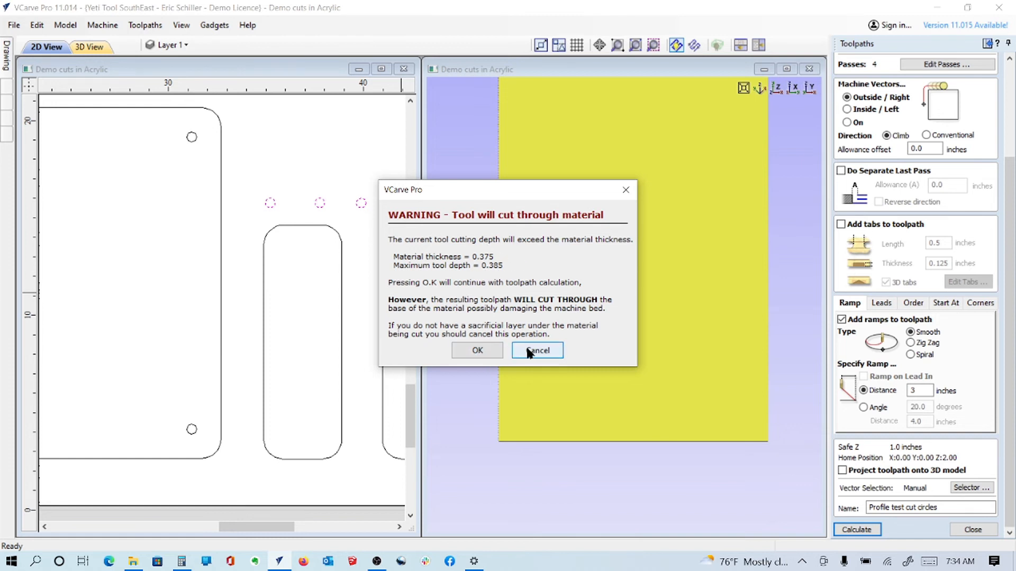
{"action": "left_click", "coordinate": [477, 350]}
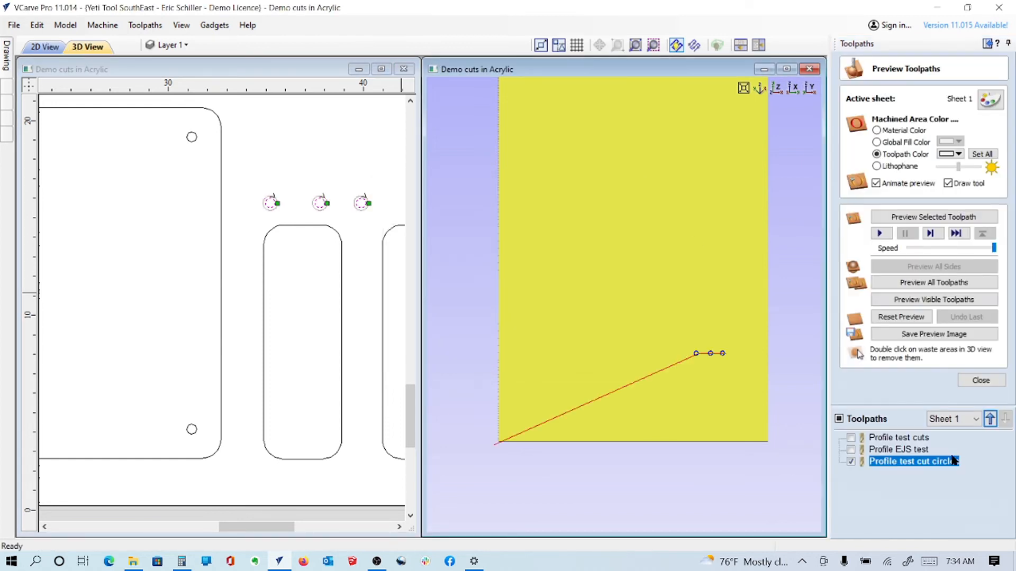
Step: Reopen the Profile test cut circles toolpath and set its cut depth to t+.030 inches
{"action": "double_click", "coordinate": [902, 462]}
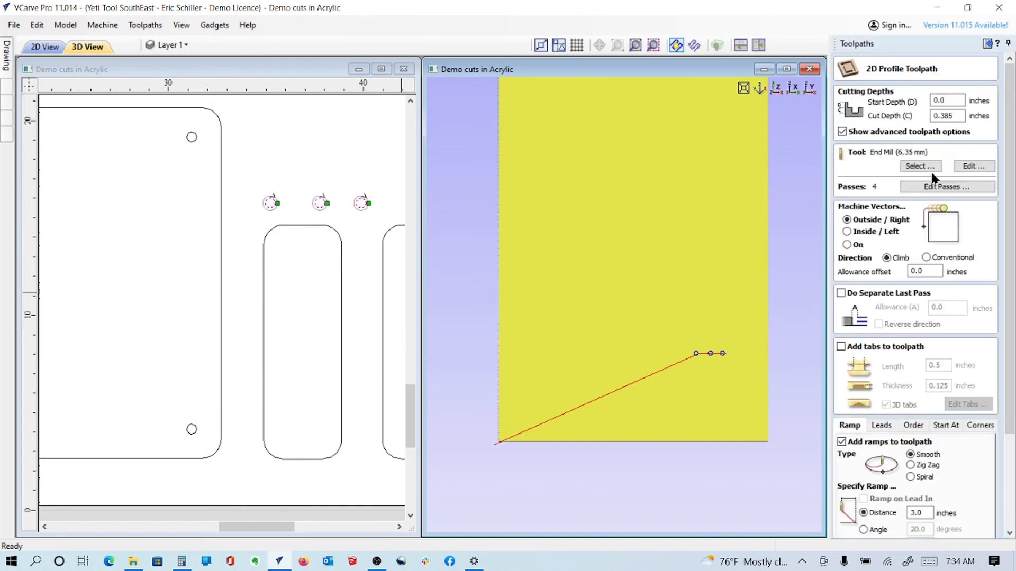
{"action": "left_click_drag", "start_coordinate": [961, 114], "coordinate": [893, 125]}
{"action": "type", "text": "t"}
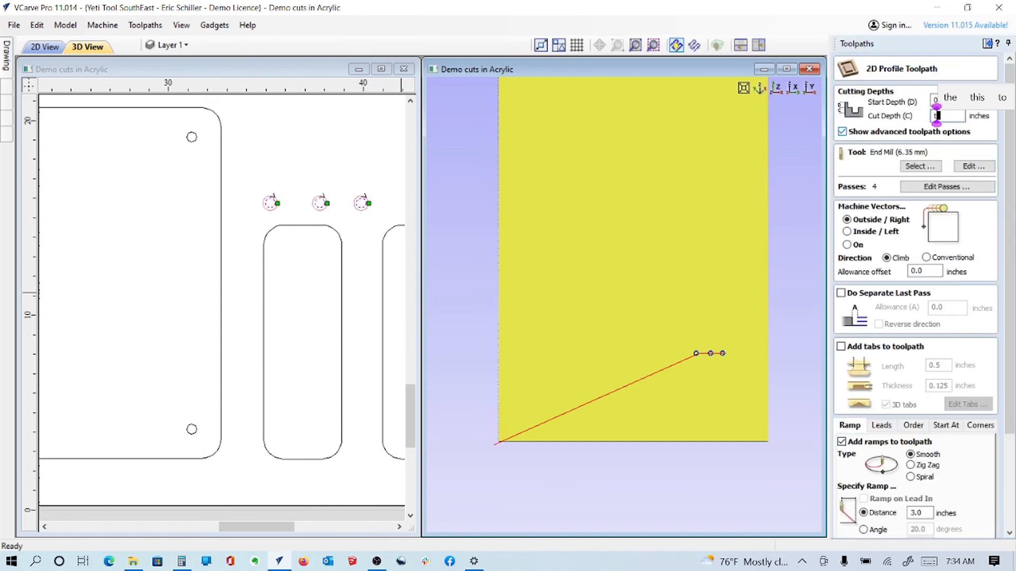
{"action": "type", "text": "+.030"}
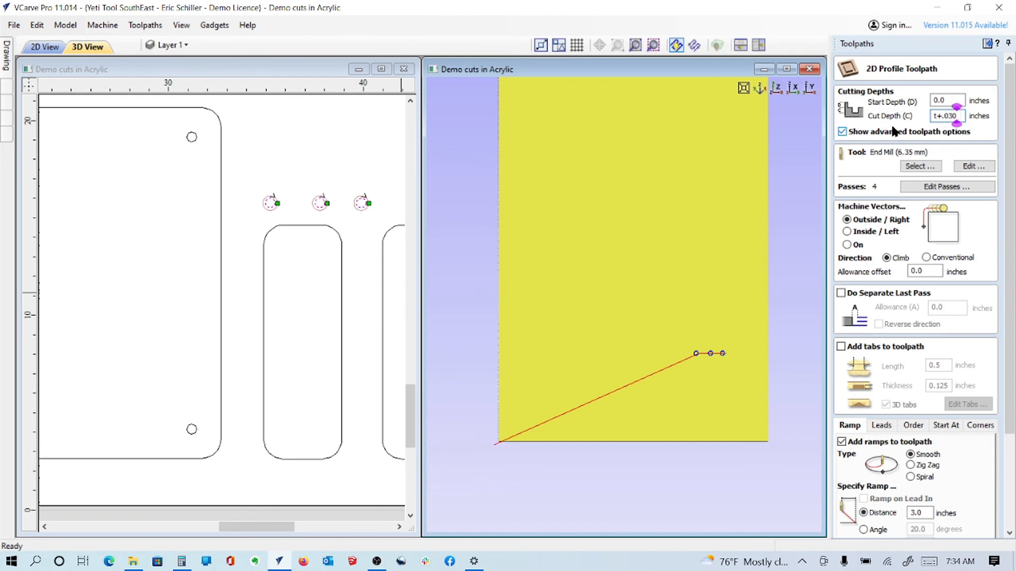
{"action": "key", "text": "Return"}
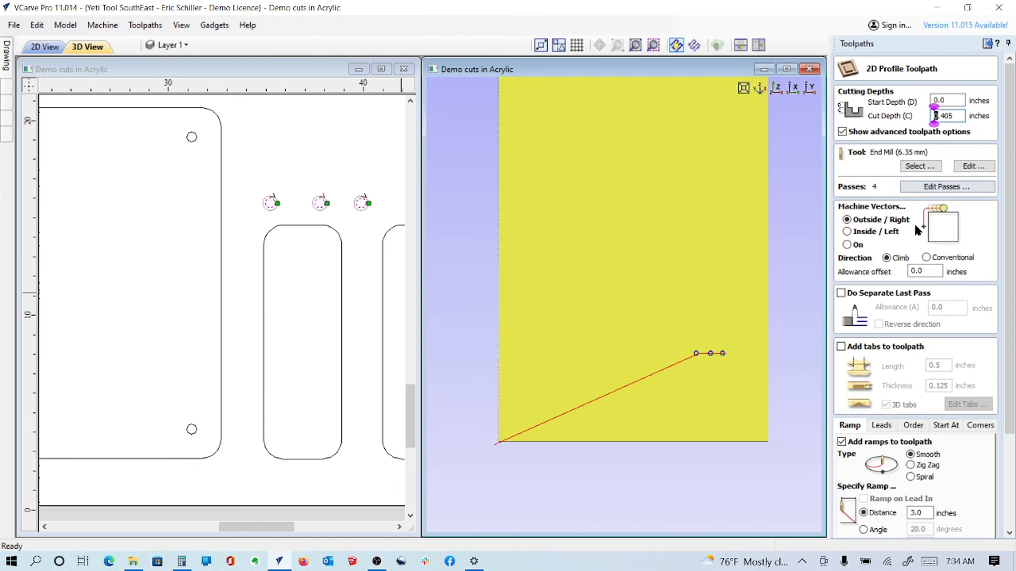
Step: Reduce the circles' toolpath to 3 passes and recalculate it, accepting the cut through the material
{"action": "left_click", "coordinate": [916, 187]}
{"action": "left_click", "coordinate": [511, 427]}
{"action": "left_click", "coordinate": [545, 448]}
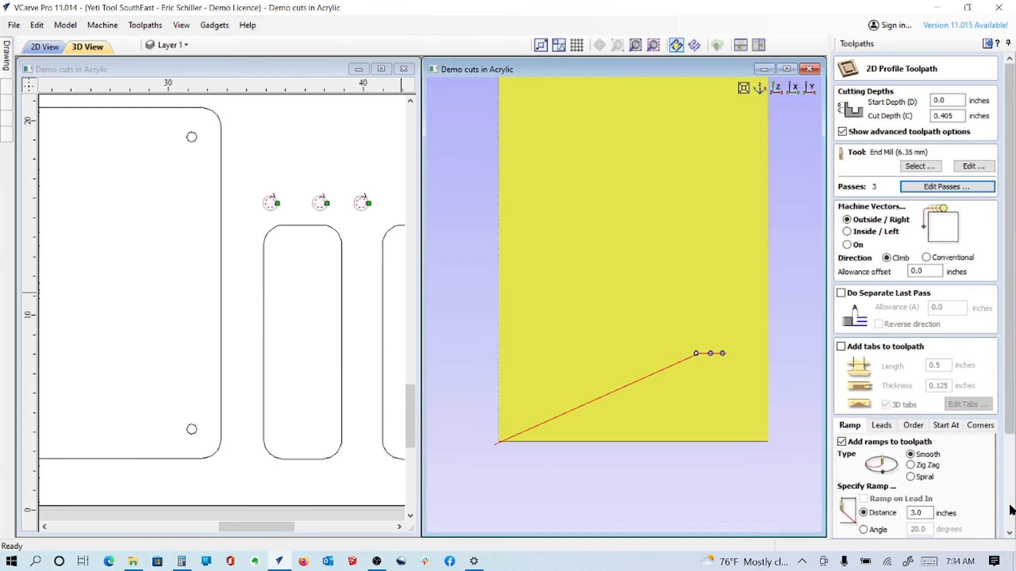
{"action": "scroll", "coordinate": [1011, 511], "scroll_direction": "down", "scroll_amount": 3}
{"action": "left_click", "coordinate": [856, 529]}
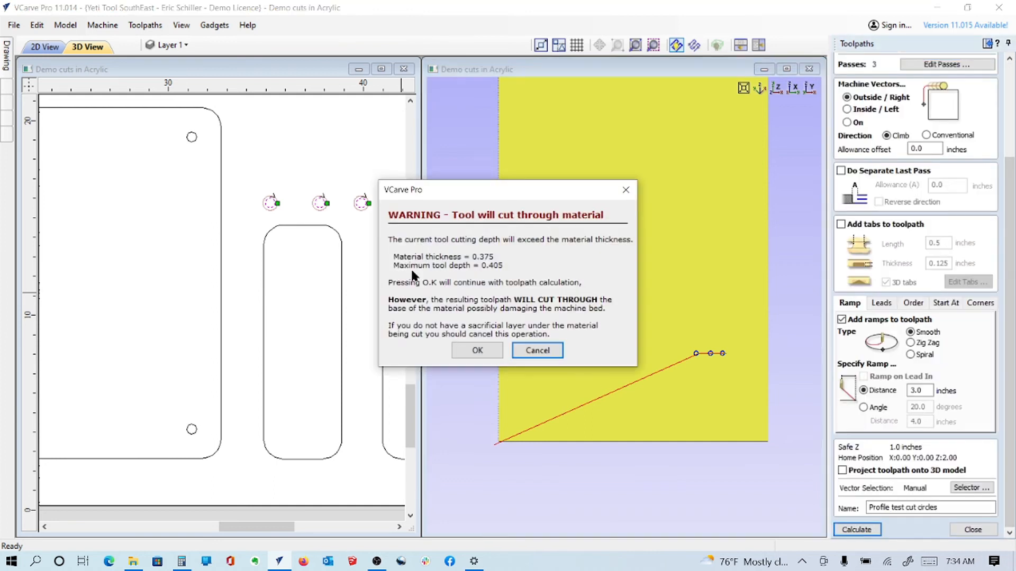
{"action": "left_click", "coordinate": [471, 351]}
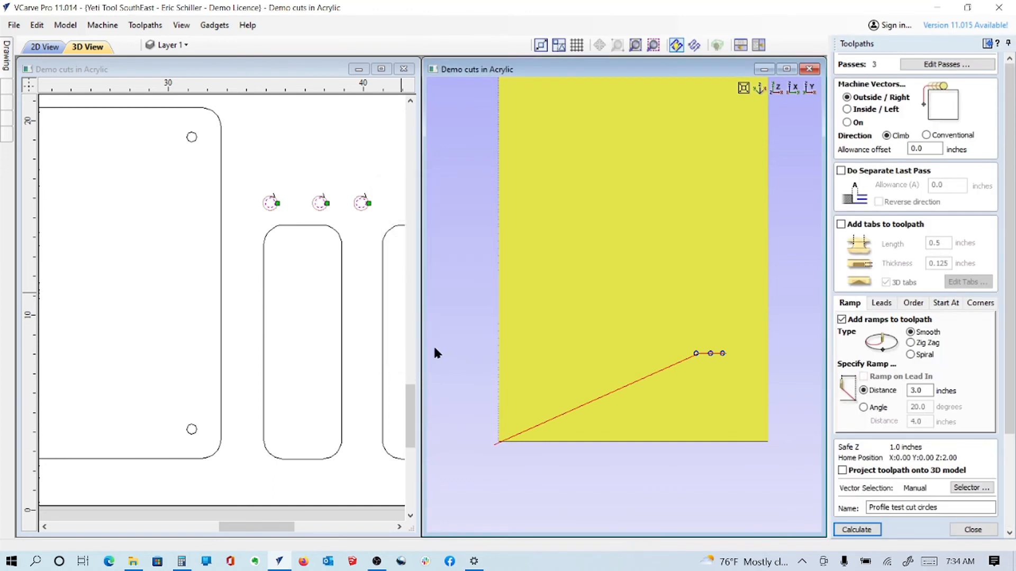
Step: Slow down the preview speed and examine the ramped passes of the Profile test cut circles toolpath from an angle in 3D
{"action": "scroll", "coordinate": [720, 388], "scroll_direction": "up", "scroll_amount": 5}
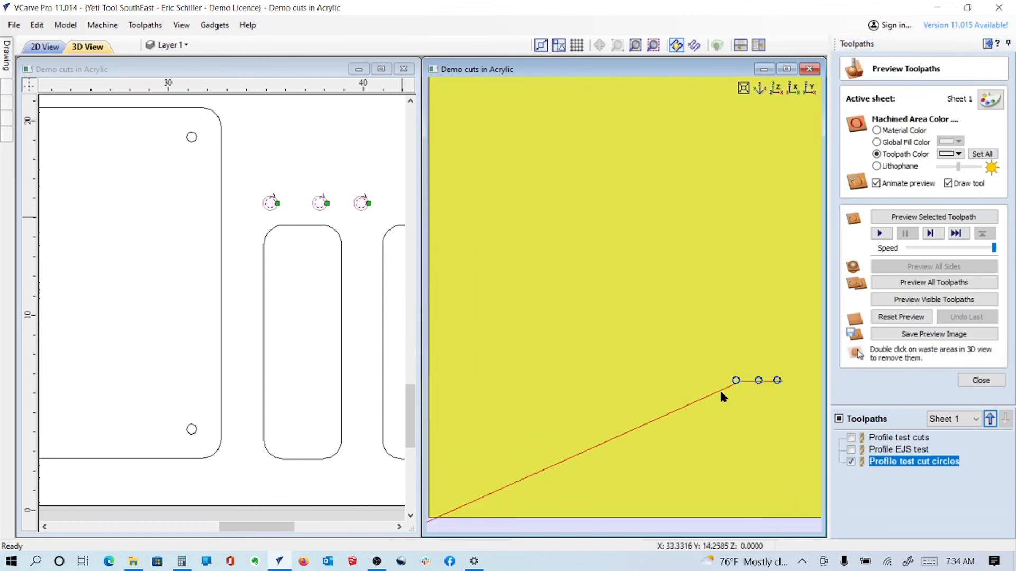
{"action": "scroll", "coordinate": [592, 345], "scroll_direction": "up", "scroll_amount": 2}
{"action": "left_click_drag", "start_coordinate": [913, 243], "coordinate": [907, 245]}
{"action": "scroll", "coordinate": [621, 371], "scroll_direction": "up", "scroll_amount": 3}
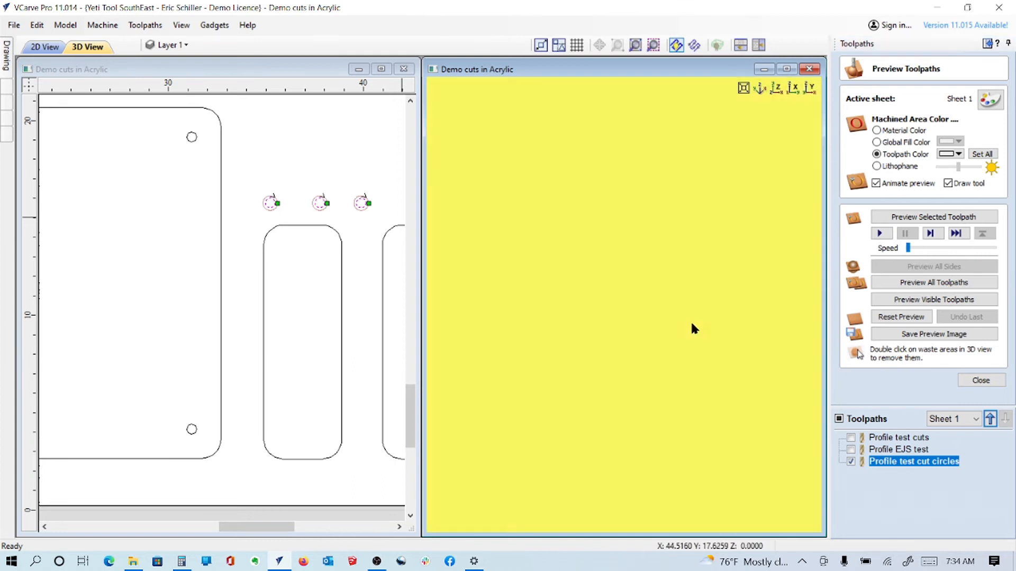
{"action": "left_click_drag", "start_coordinate": [661, 331], "coordinate": [544, 347]}
{"action": "scroll", "coordinate": [701, 345], "scroll_direction": "down", "scroll_amount": 3}
{"action": "scroll", "coordinate": [516, 333], "scroll_direction": "down", "scroll_amount": 2}
{"action": "scroll", "coordinate": [479, 254], "scroll_direction": "up", "scroll_amount": 4}
{"action": "left_click_drag", "start_coordinate": [485, 215], "coordinate": [709, 438]}
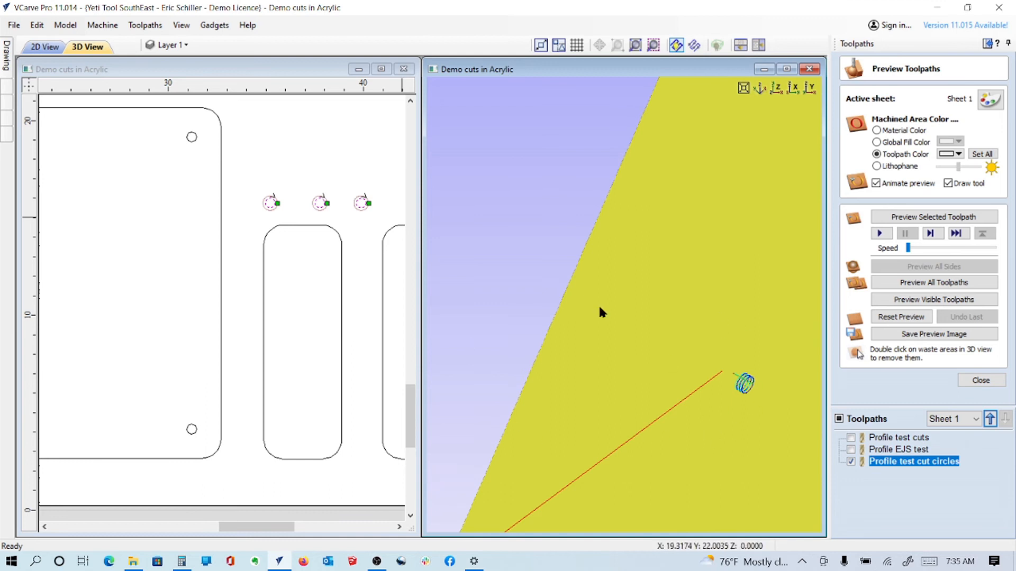
Step: Reset the preview, simulate the visible Profile test cut circles toolpath on the sheet, and leave the toolpath preview
{"action": "left_click_drag", "start_coordinate": [578, 297], "coordinate": [625, 348]}
{"action": "scroll", "coordinate": [525, 303], "scroll_direction": "down", "scroll_amount": 3}
{"action": "scroll", "coordinate": [798, 407], "scroll_direction": "up", "scroll_amount": 3}
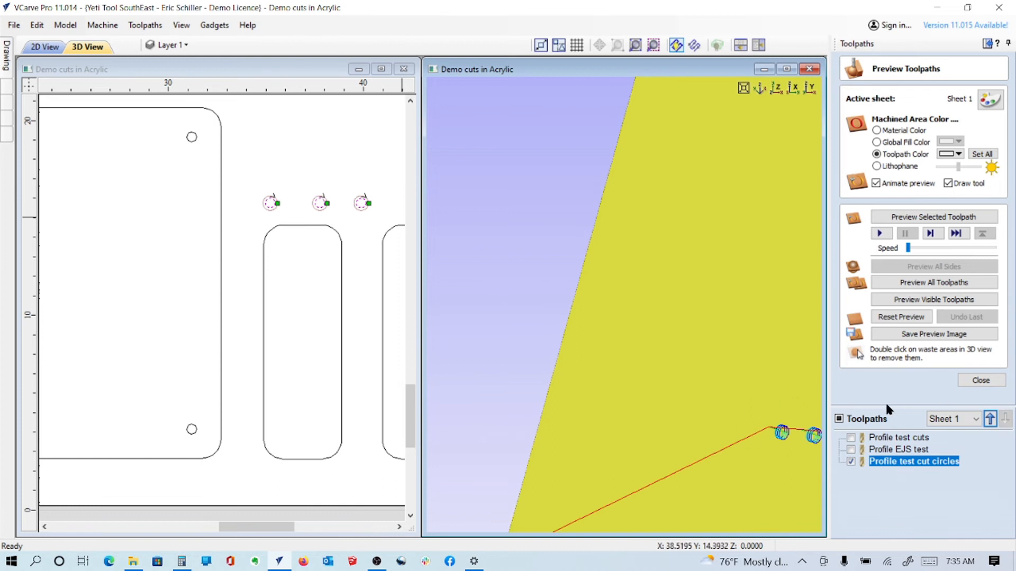
{"action": "left_click", "coordinate": [905, 318]}
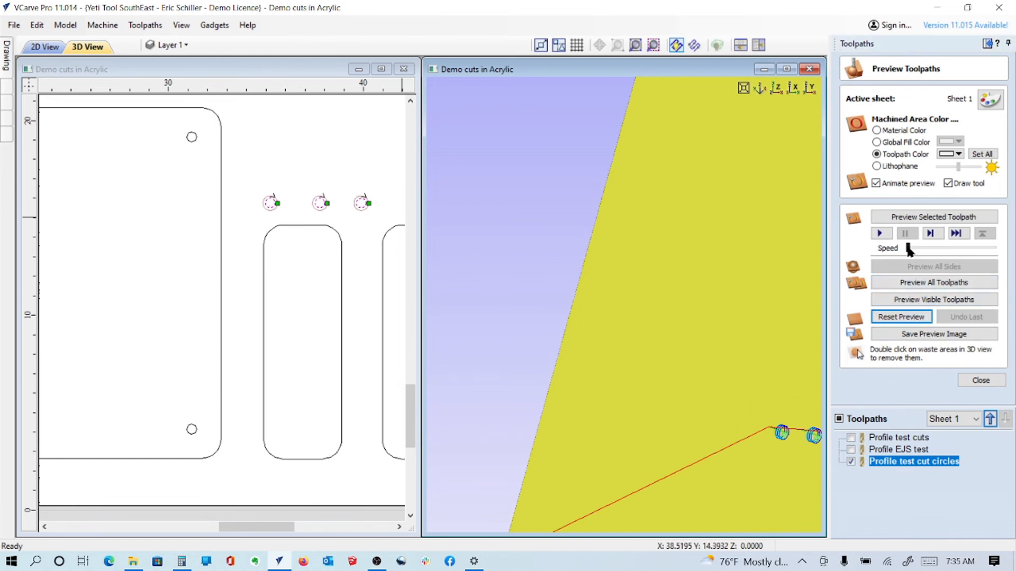
{"action": "left_click", "coordinate": [920, 300]}
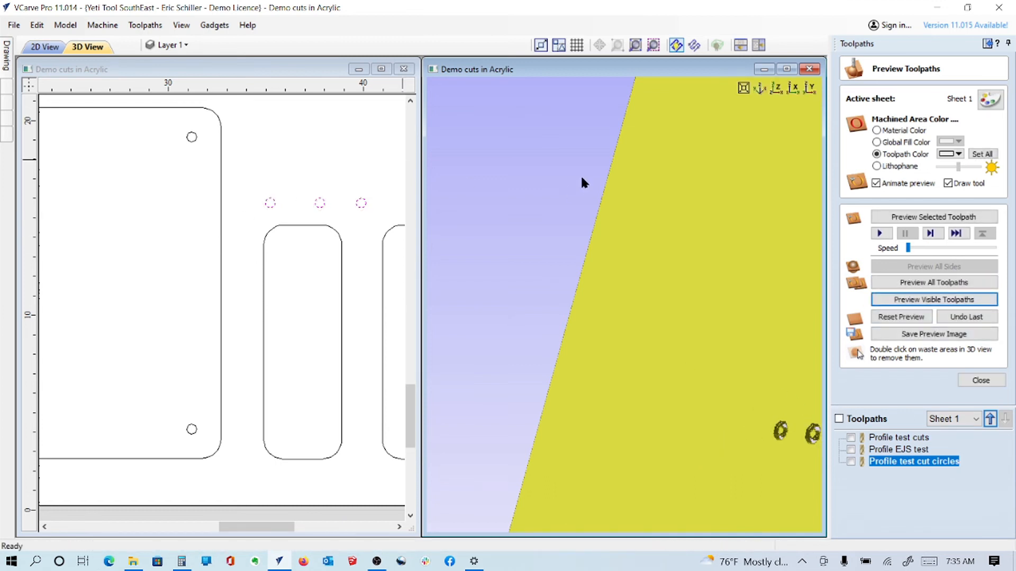
{"action": "left_click", "coordinate": [676, 46]}
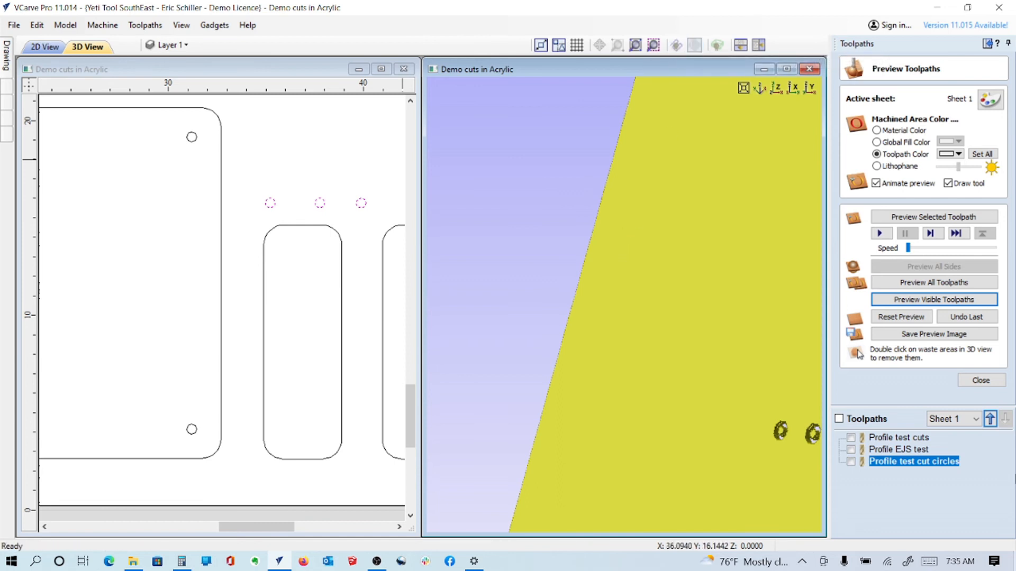
{"action": "left_click", "coordinate": [985, 382]}
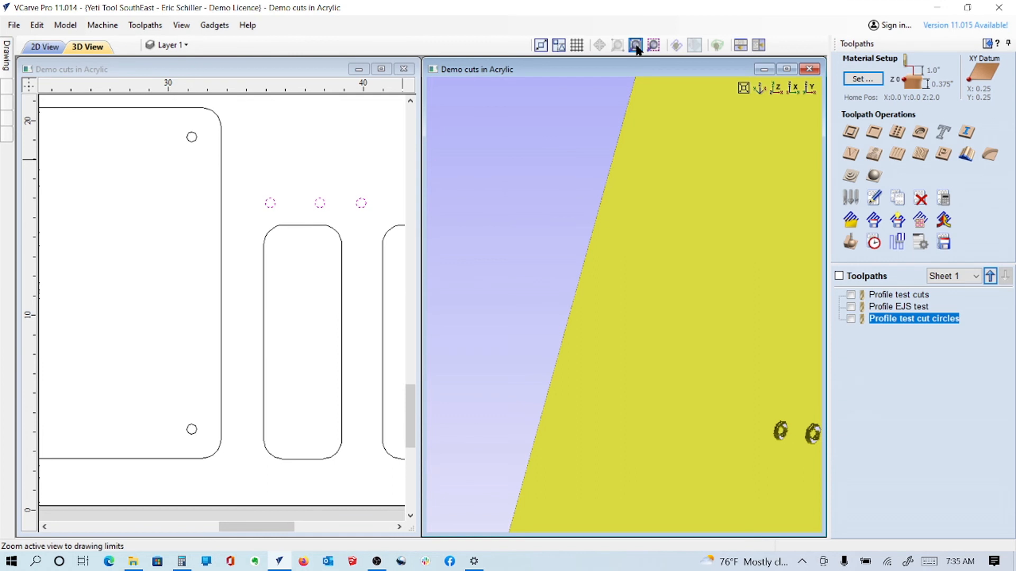
Step: Show the Profile test cut circles toolpath and compare its solid and wireframe drawing styles in 2D, ending in solid
{"action": "scroll", "coordinate": [618, 443], "scroll_direction": "up", "scroll_amount": 5}
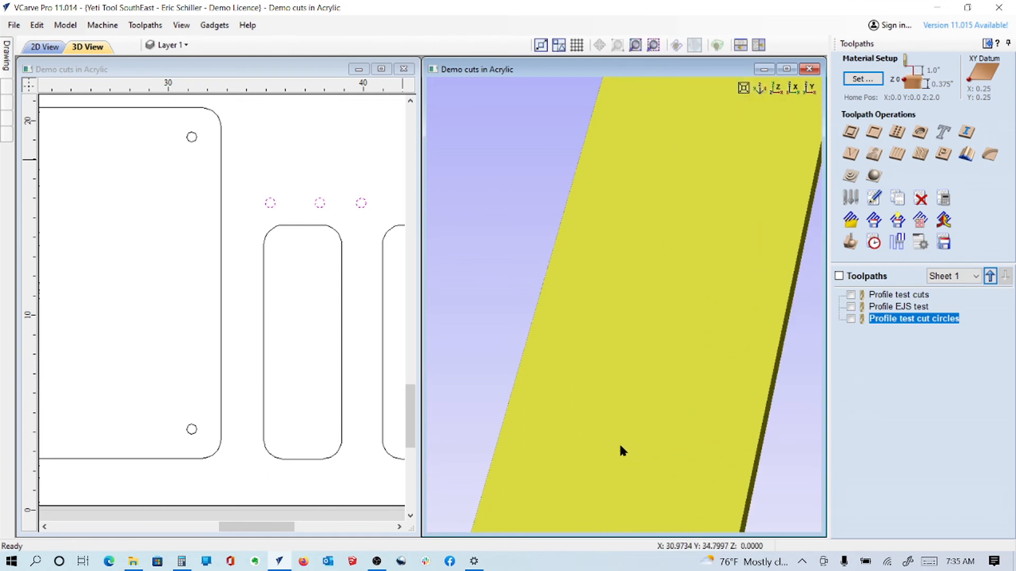
{"action": "scroll", "coordinate": [354, 235], "scroll_direction": "up", "scroll_amount": 4}
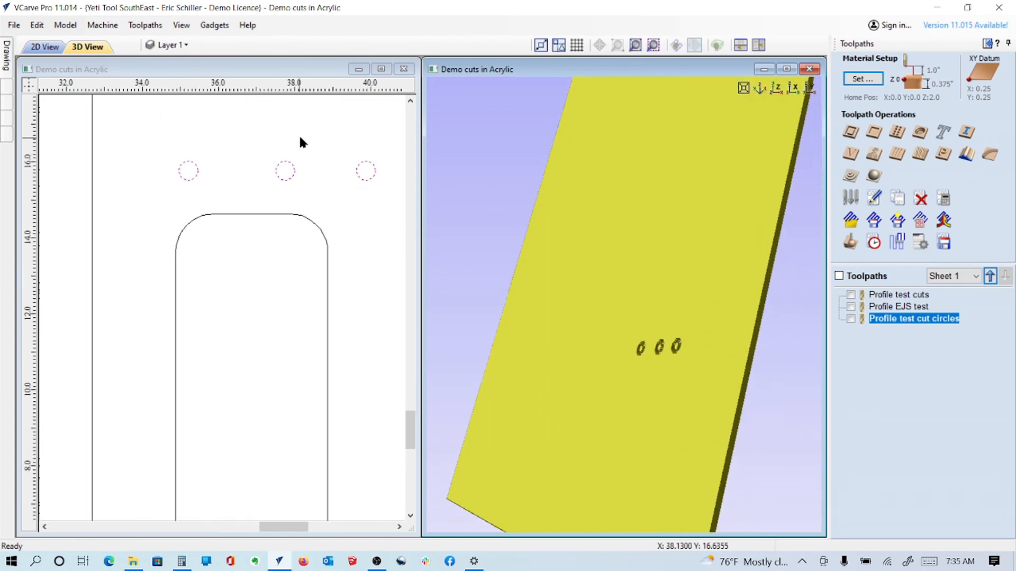
{"action": "left_click", "coordinate": [850, 318]}
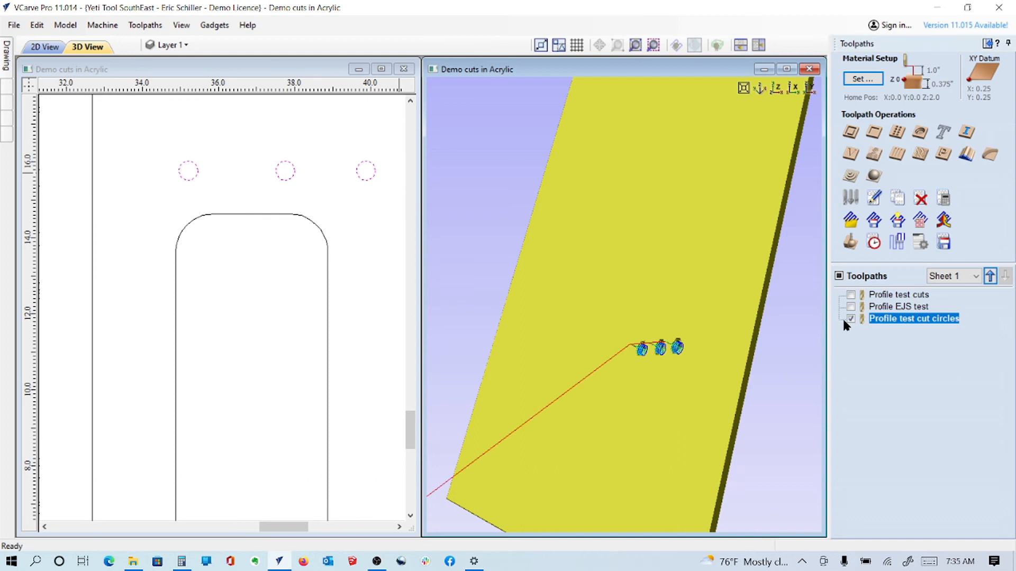
{"action": "left_click", "coordinate": [675, 46]}
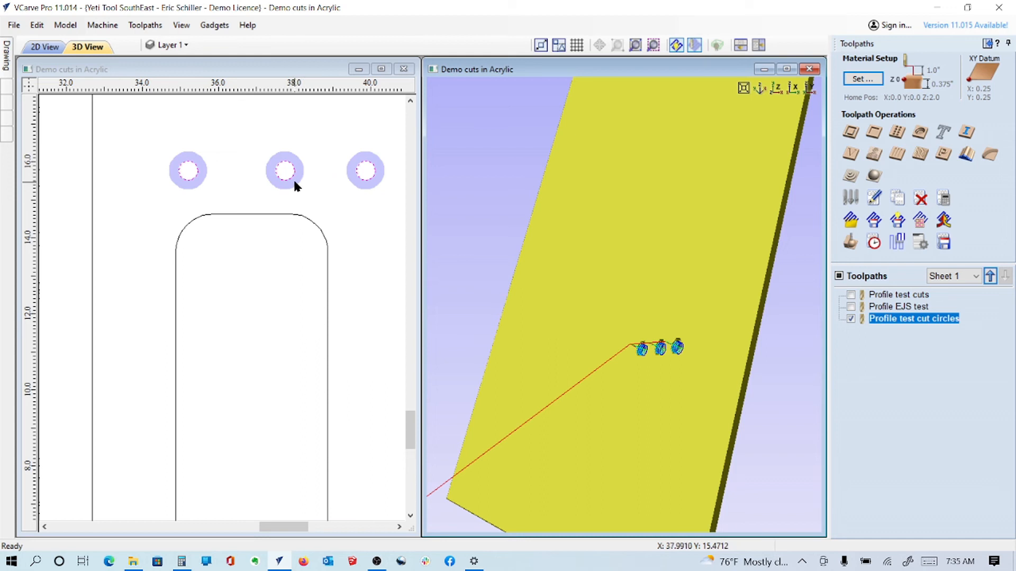
{"action": "left_click", "coordinate": [676, 46]}
{"action": "left_click", "coordinate": [676, 46]}
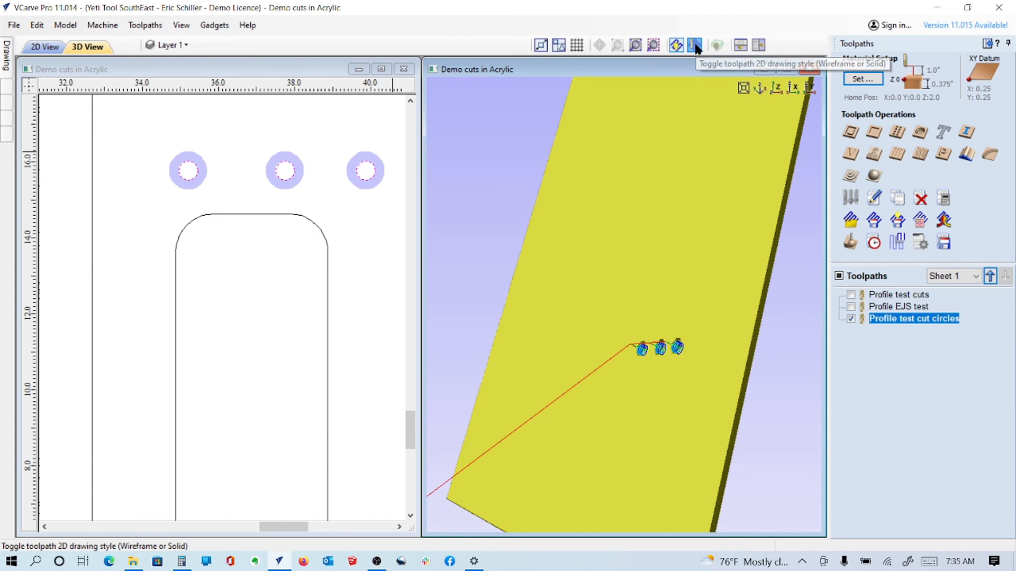
{"action": "left_click", "coordinate": [694, 46]}
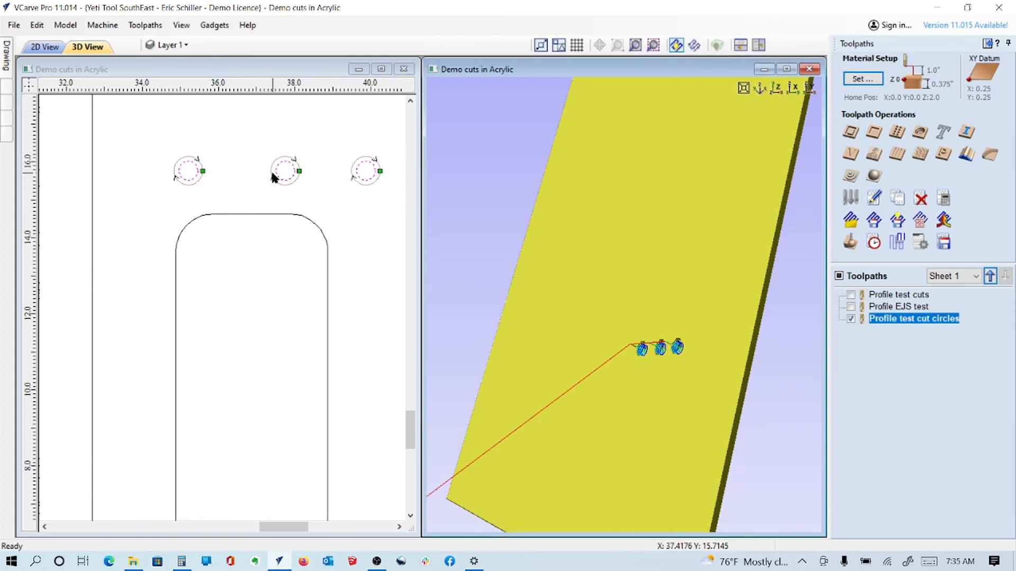
{"action": "left_click", "coordinate": [676, 46]}
{"action": "left_click", "coordinate": [676, 46]}
{"action": "left_click", "coordinate": [694, 46]}
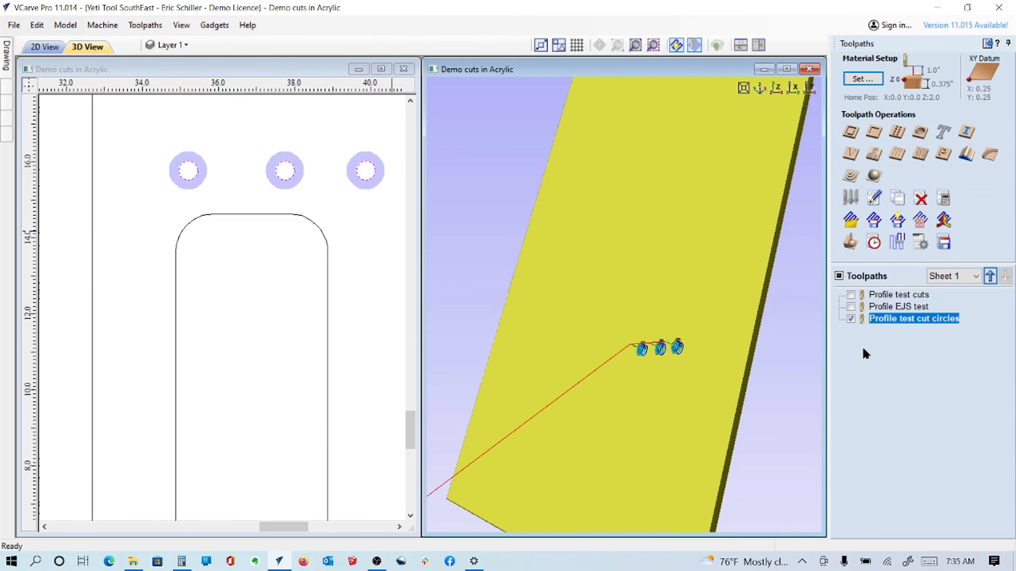
Step: Change the Profile test cut circles toolpath to machine Inside / Left of the vectors and recalculate it, accepting the cut through the material
{"action": "double_click", "coordinate": [914, 319]}
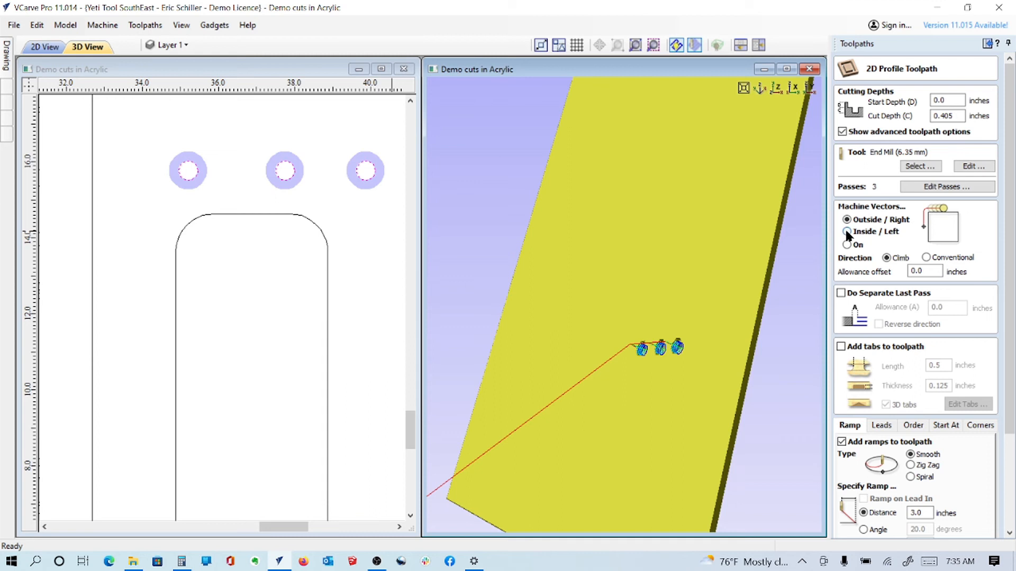
{"action": "left_click", "coordinate": [847, 232]}
{"action": "scroll", "coordinate": [1014, 509], "scroll_direction": "down", "scroll_amount": 3}
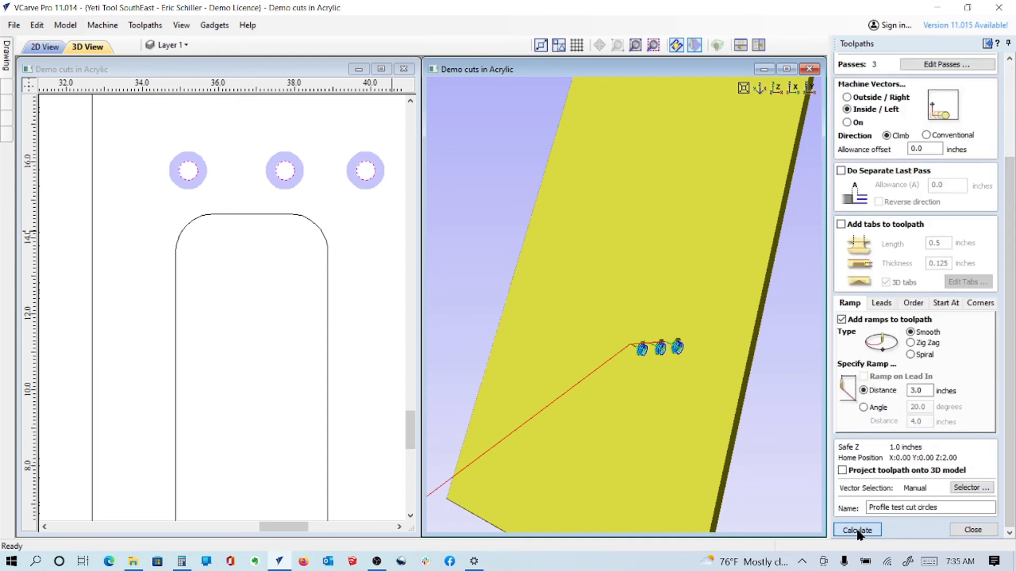
{"action": "left_click", "coordinate": [856, 530]}
{"action": "left_click", "coordinate": [477, 349]}
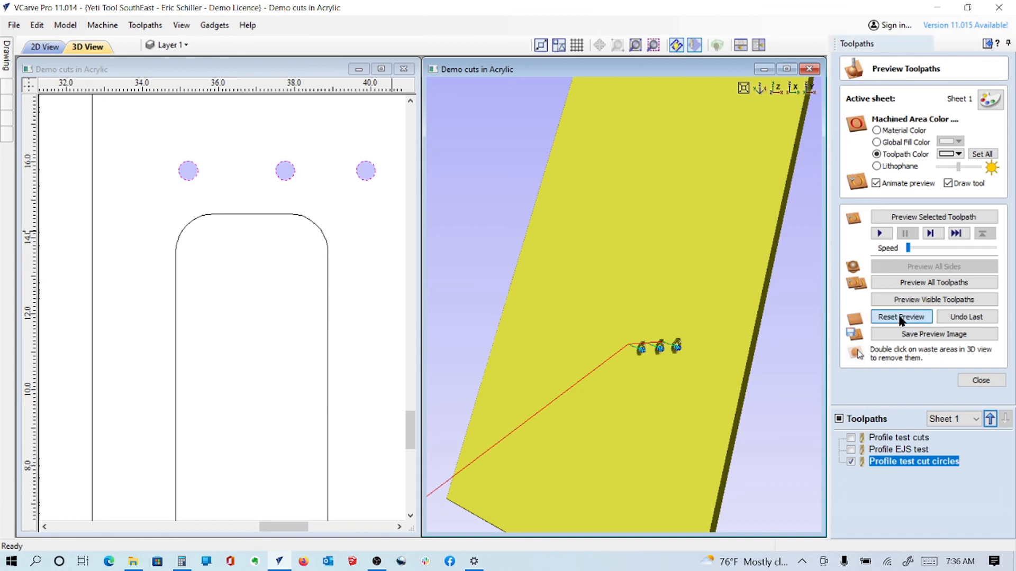
Step: Reset the preview, simulate the circles' inside cuts, and deselect the circles in the 2D drawing
{"action": "left_click", "coordinate": [903, 317]}
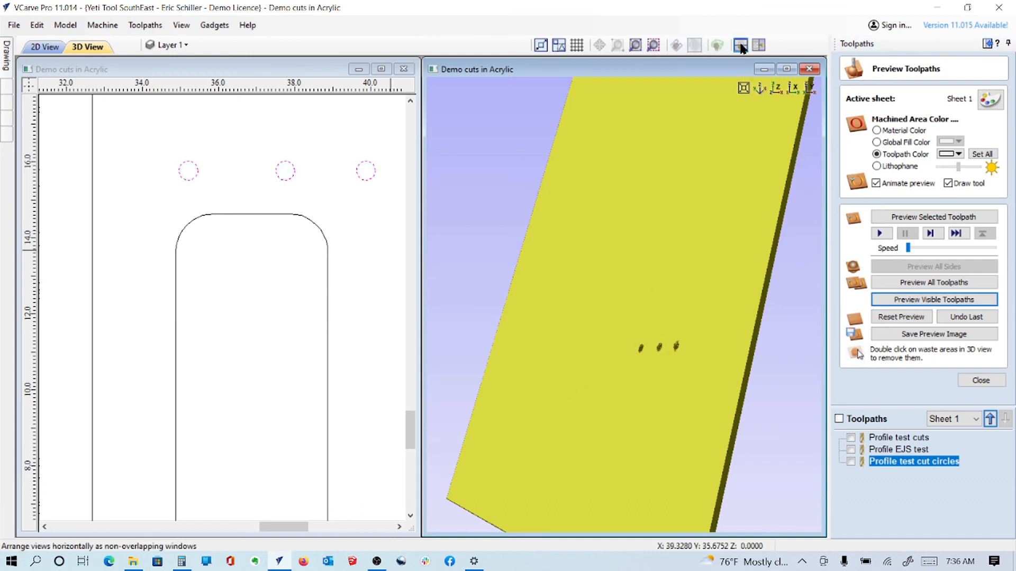
{"action": "scroll", "coordinate": [342, 253], "scroll_direction": "down", "scroll_amount": 2}
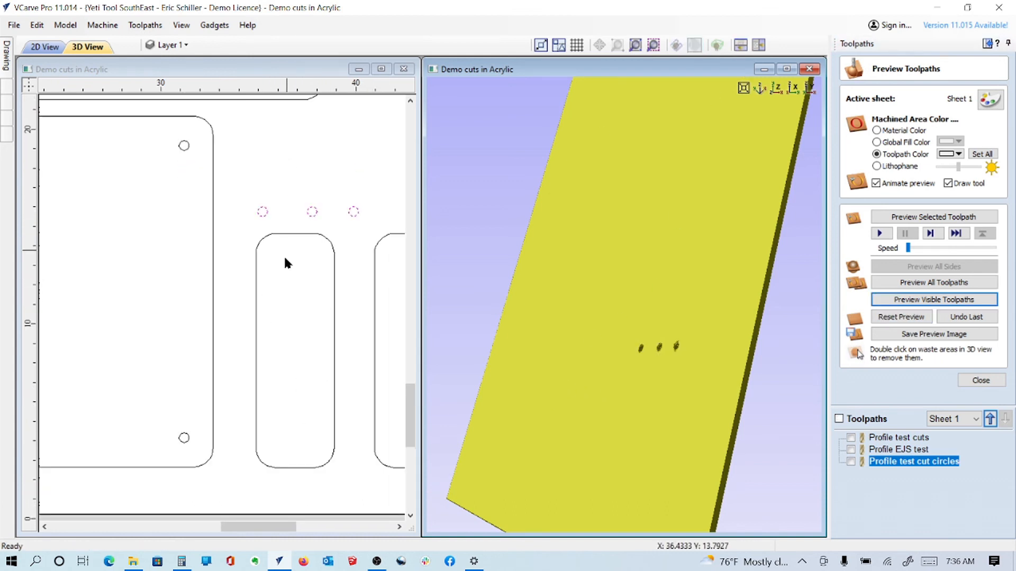
{"action": "left_click", "coordinate": [295, 240]}
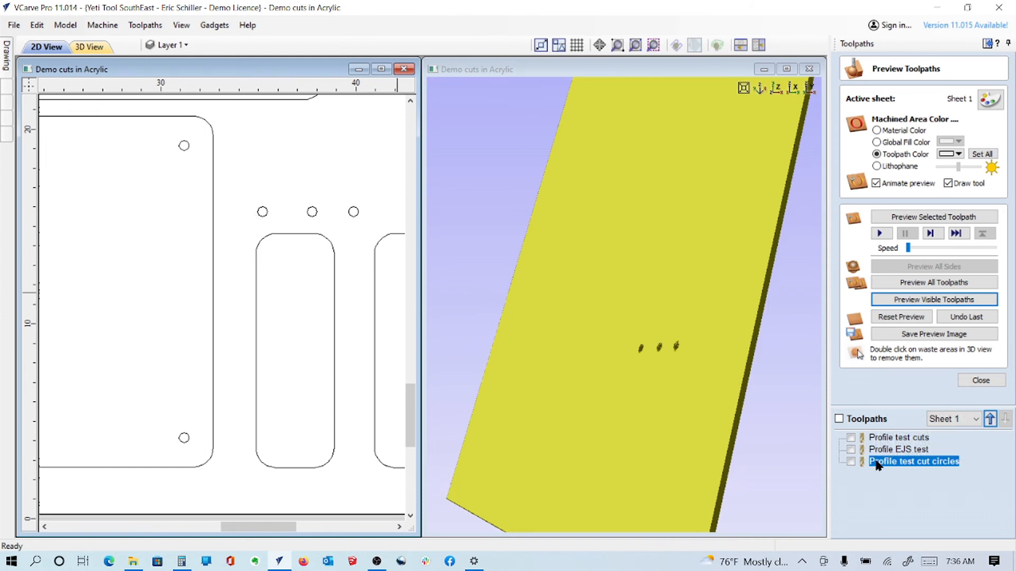
Step: Move the Profile test cut circles toolpath above Profile EJS test and show it together with Profile test cuts
{"action": "left_click", "coordinate": [990, 419]}
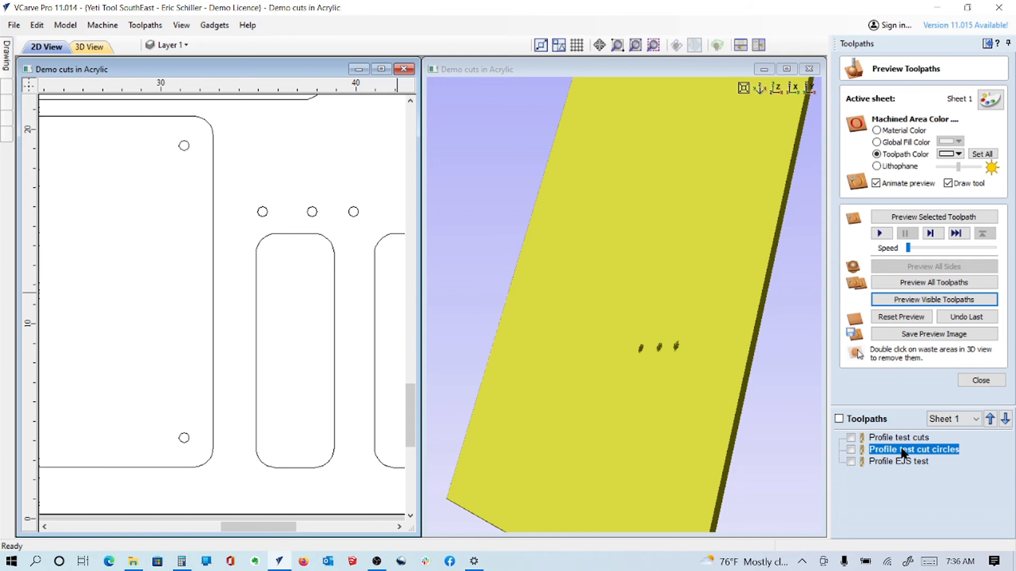
{"action": "left_click", "coordinate": [850, 438]}
{"action": "left_click", "coordinate": [850, 450]}
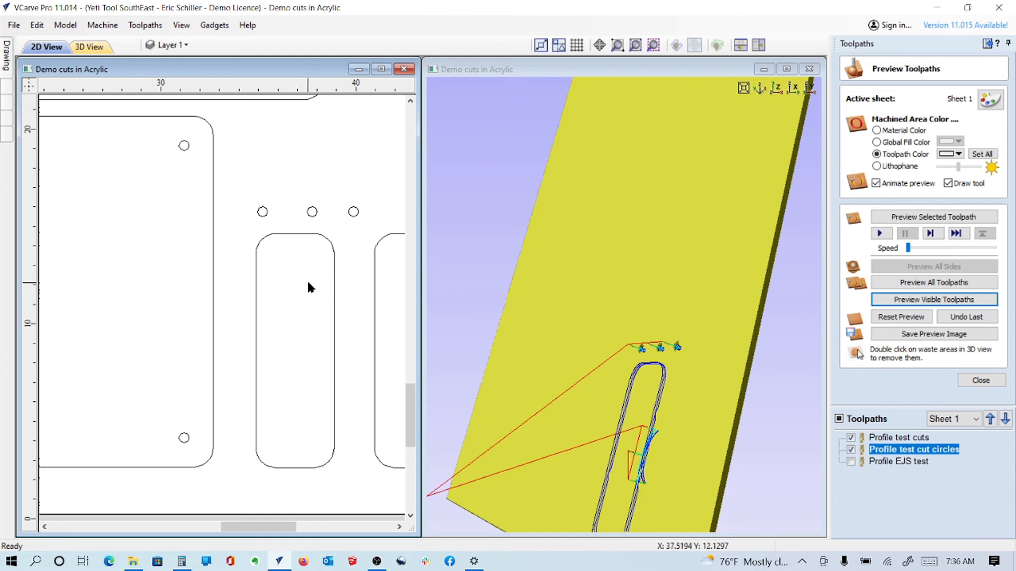
Step: Duplicate the two rightmost test circles and place the copies inside the upper part of the right-hand rounded rectangle
{"action": "scroll", "coordinate": [270, 301], "scroll_direction": "down", "scroll_amount": 3}
{"action": "left_click_drag", "start_coordinate": [303, 270], "coordinate": [347, 370]}
{"action": "left_click", "coordinate": [285, 252]}
{"action": "left_click_drag", "start_coordinate": [277, 247], "coordinate": [314, 269]}
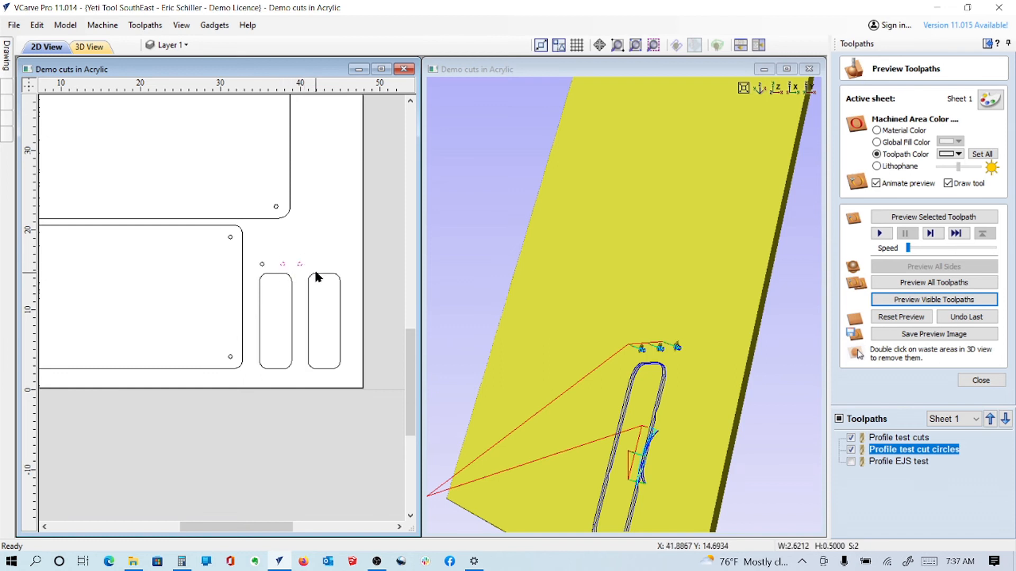
{"action": "key", "text": "ctrl+v"}
{"action": "key", "text": "Down"}
{"action": "key", "text": "Down"}
{"action": "key", "text": "Down"}
{"action": "key", "text": "Down"}
{"action": "key", "text": "Down"}
{"action": "key", "text": "Down"}
{"action": "key", "text": "Down"}
{"action": "key", "text": "Down"}
{"action": "key", "text": "Down"}
{"action": "key", "text": "Down"}
{"action": "key", "text": "Down"}
{"action": "key", "text": "Down"}
{"action": "key", "text": "Down"}
{"action": "key", "text": "Down"}
{"action": "key", "text": "Right"}
{"action": "key", "text": "Right"}
{"action": "key", "text": "Right"}
{"action": "key", "text": "Right"}
{"action": "key", "text": "Right"}
{"action": "key", "text": "Right"}
{"action": "key", "text": "Right"}
{"action": "key", "text": "Right"}
{"action": "key", "text": "Right"}
{"action": "key", "text": "Right"}
{"action": "key", "text": "Right"}
{"action": "key", "text": "Right"}
{"action": "key", "text": "Right"}
{"action": "key", "text": "Right"}
{"action": "left_click", "coordinate": [336, 231]}
{"action": "scroll", "coordinate": [327, 320], "scroll_direction": "up", "scroll_amount": 3}
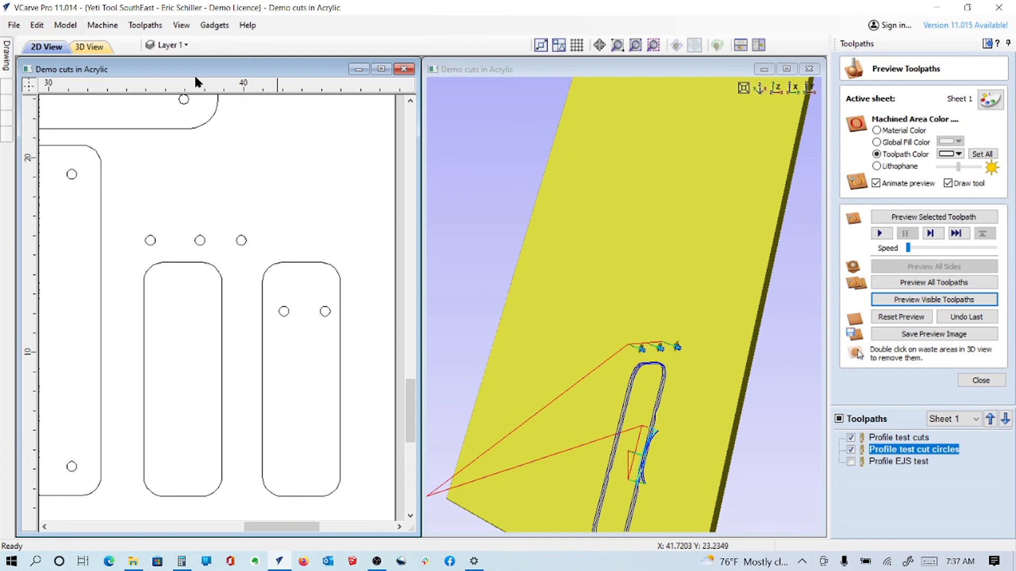
Step: Start saving the drawing under a new name and create and open a Master list folder inside Vectric
{"action": "left_click", "coordinate": [13, 25]}
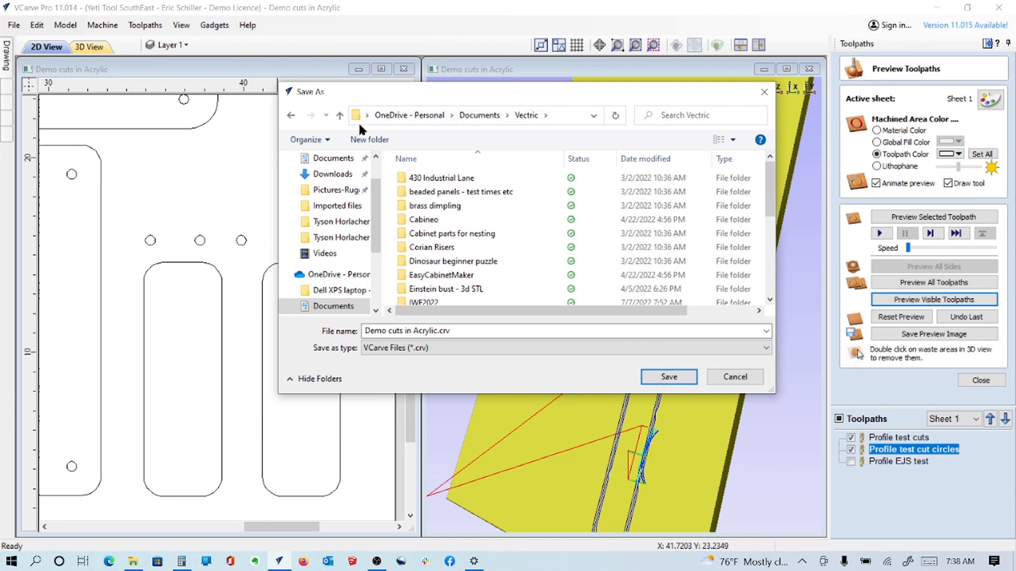
{"action": "left_click", "coordinate": [368, 139]}
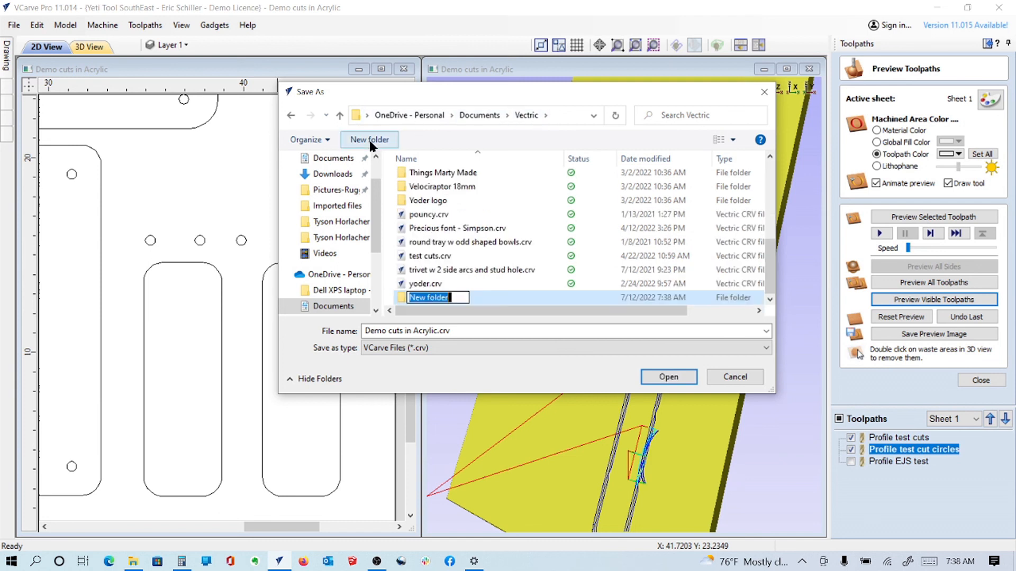
{"action": "type", "text": "Master slis"}
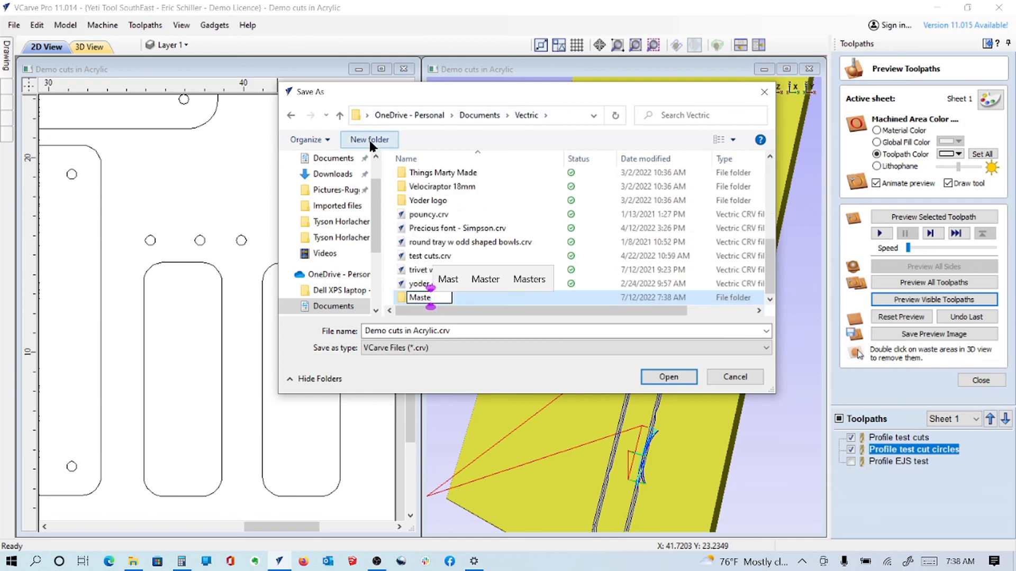
{"action": "key", "text": "BackSpace"}
{"action": "key", "text": "BackSpace"}
{"action": "key", "text": "BackSpace"}
{"action": "key", "text": "BackSpace"}
{"action": "type", "text": "list"}
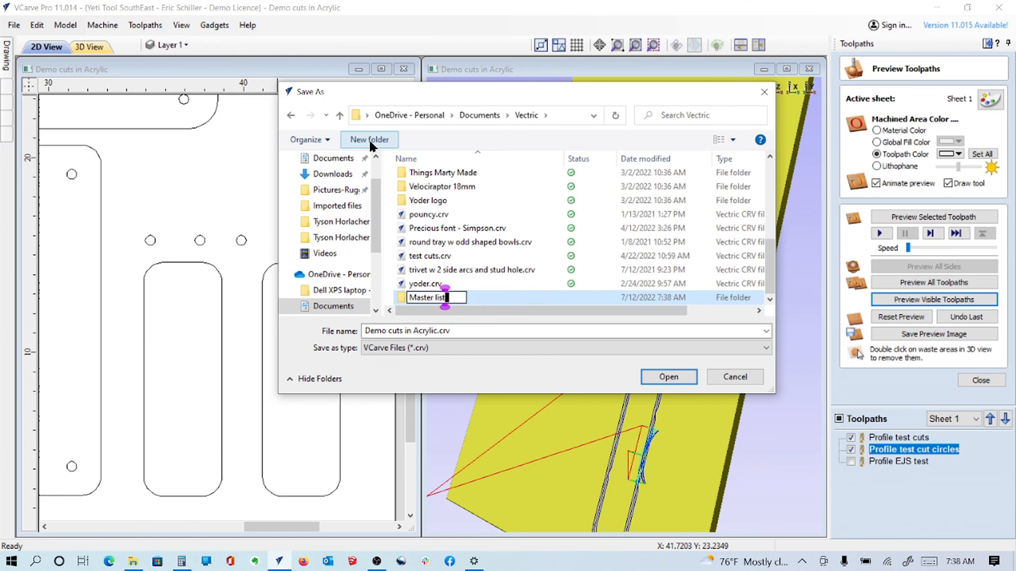
{"action": "key", "text": "Return"}
{"action": "key", "text": "Return"}
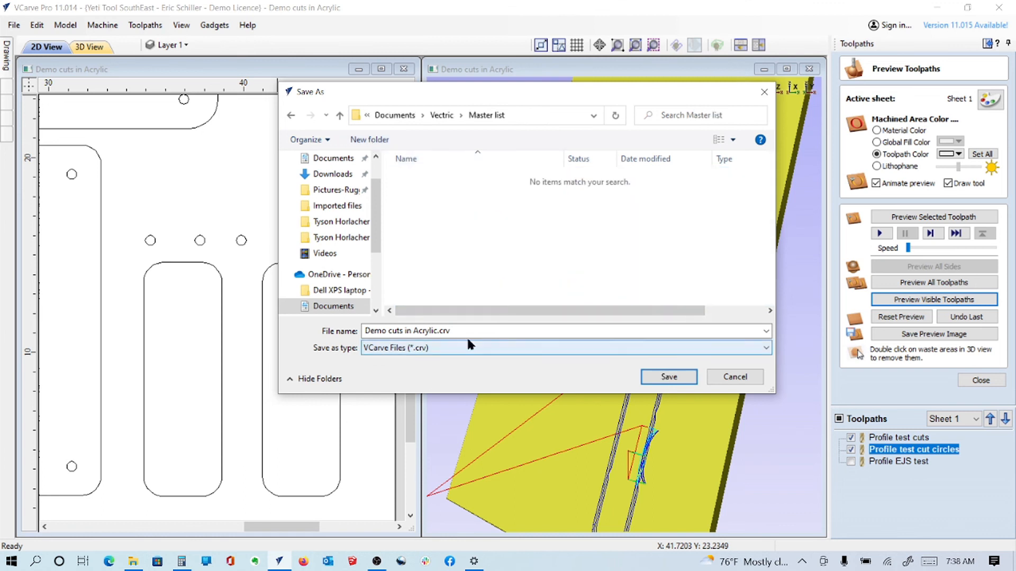
Step: Try to save the drawing in the Master list folder as Acrlic 3/8"
{"action": "left_click", "coordinate": [474, 330]}
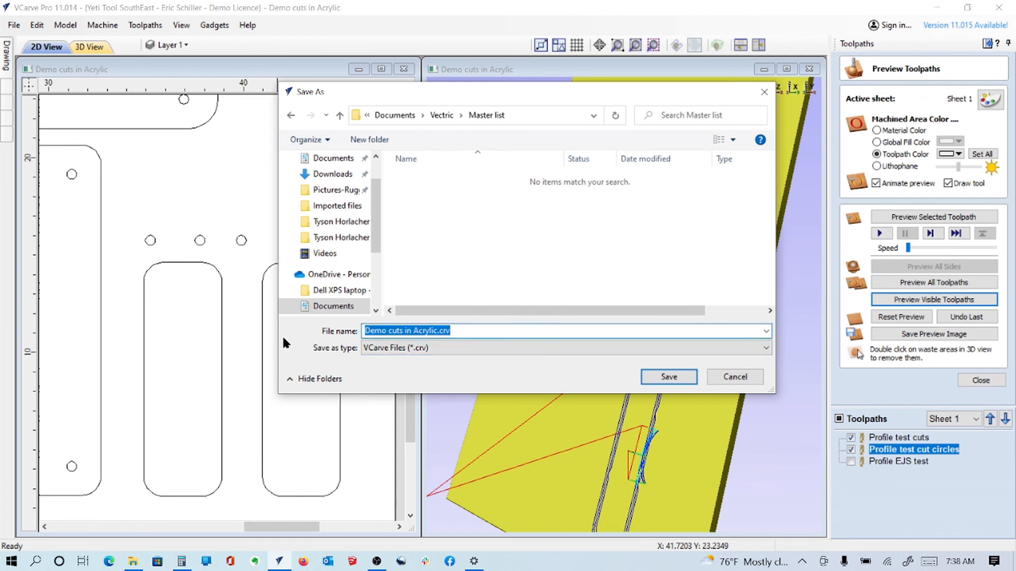
{"action": "type", "text": "Acrul"}
{"action": "key", "text": "BackSpace"}
{"action": "key", "text": "BackSpace"}
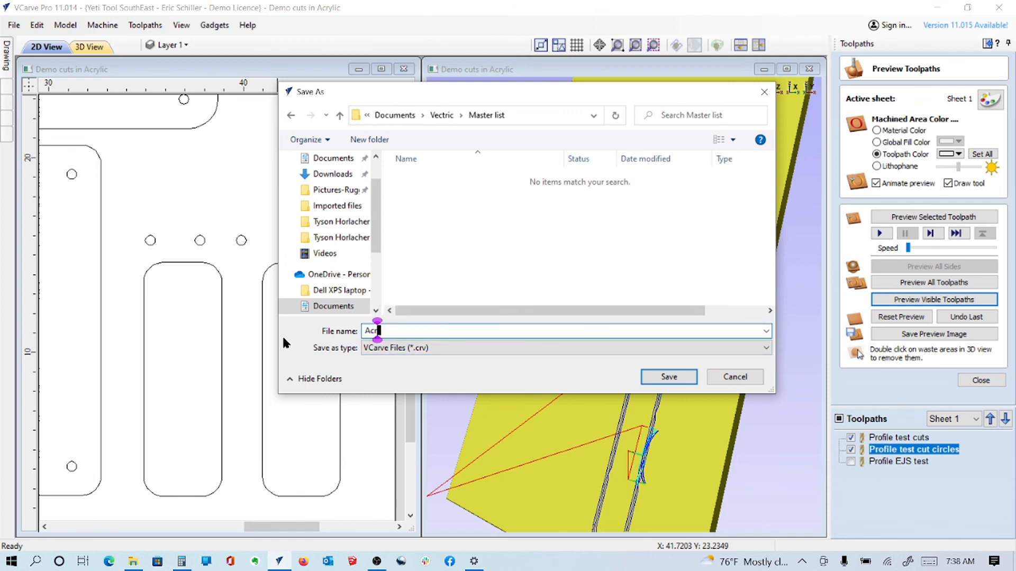
{"action": "type", "text": "lic 3/"}
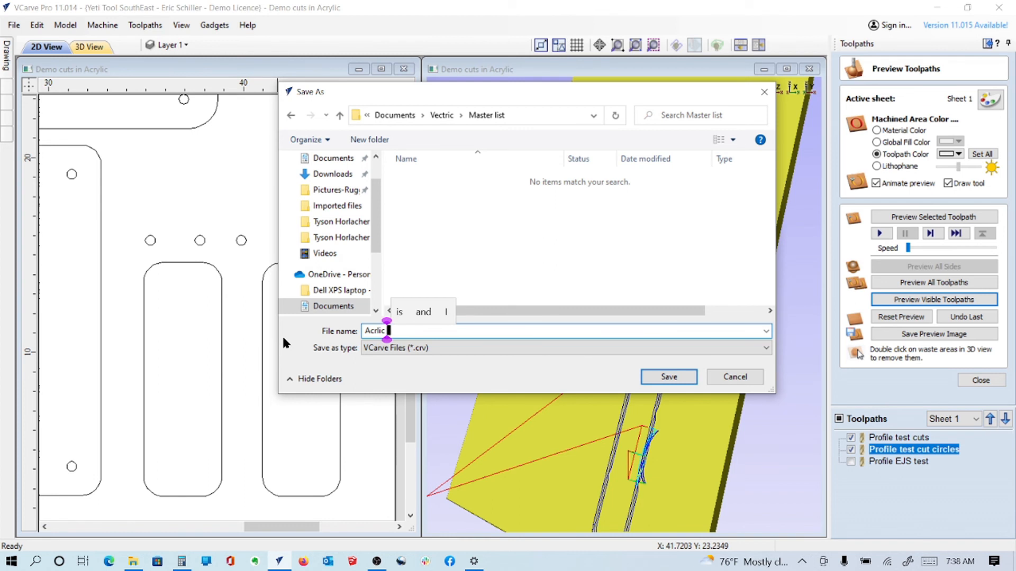
{"action": "type", "text": "8\""}
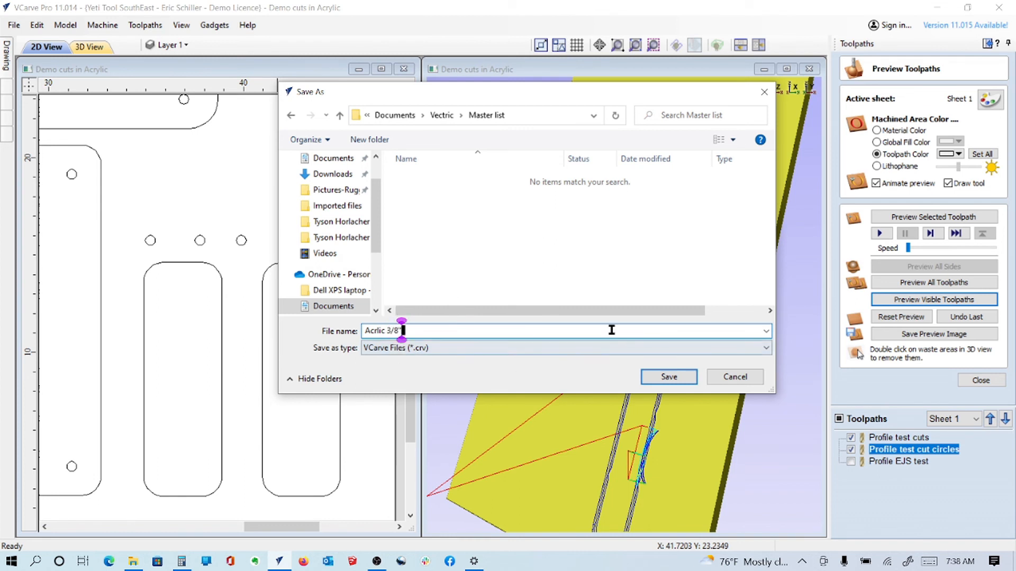
{"action": "left_click", "coordinate": [667, 377]}
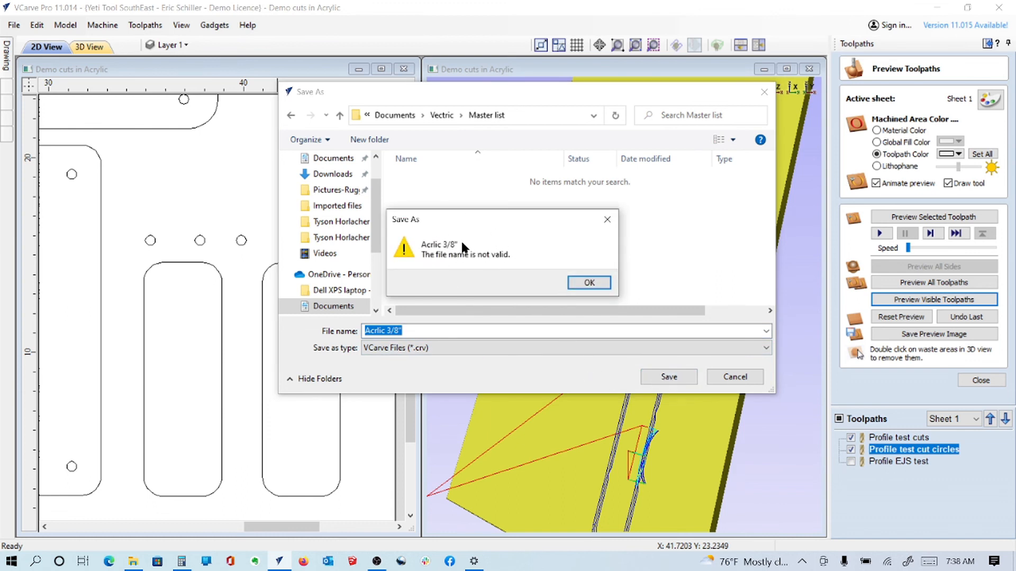
{"action": "left_click", "coordinate": [582, 282]}
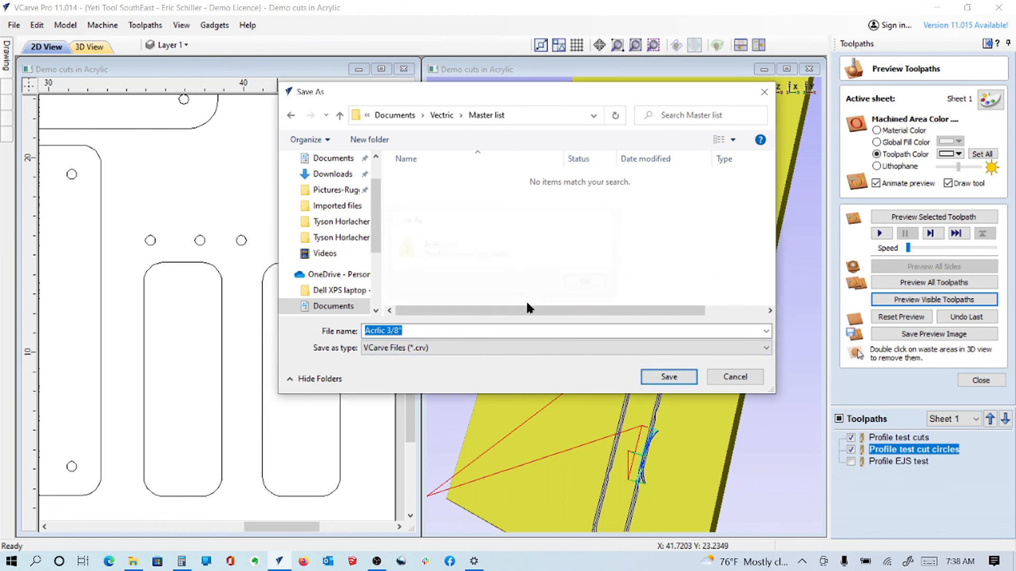
Step: Save the drawing in the Master list folder under the name Acrlic p375
{"action": "key", "text": "BackSpace"}
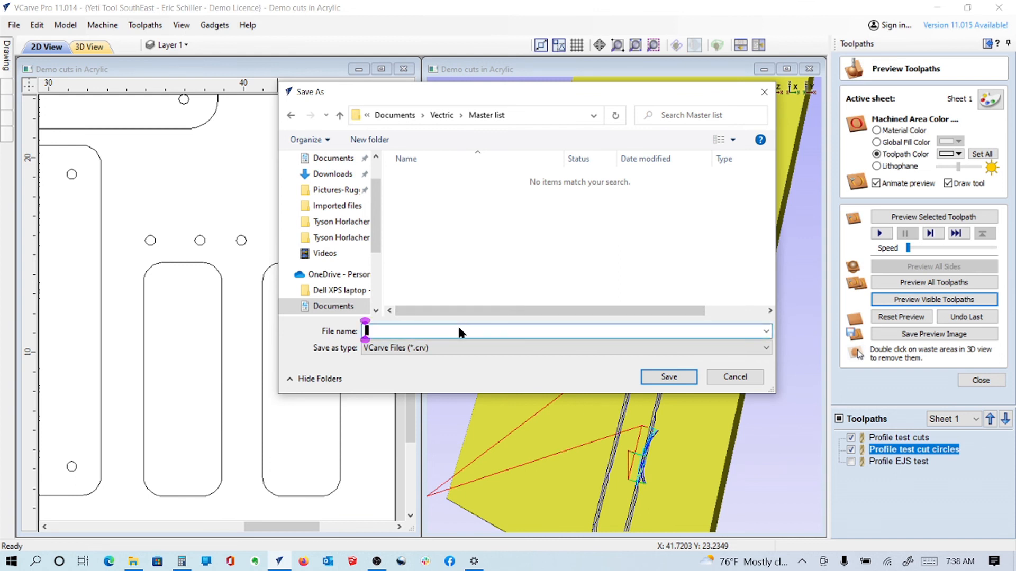
{"action": "type", "text": "Acrlic p"}
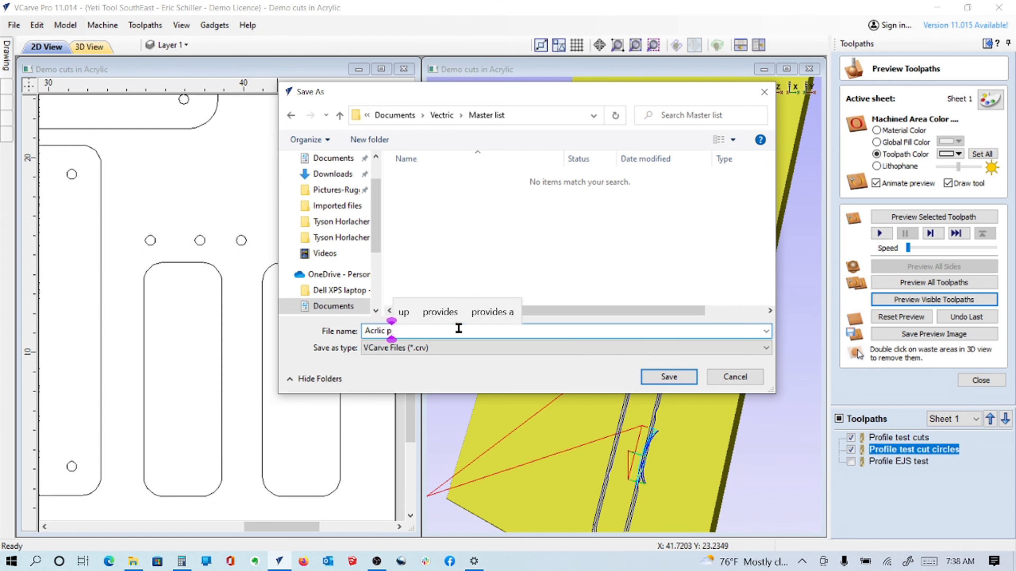
{"action": "type", "text": "375"}
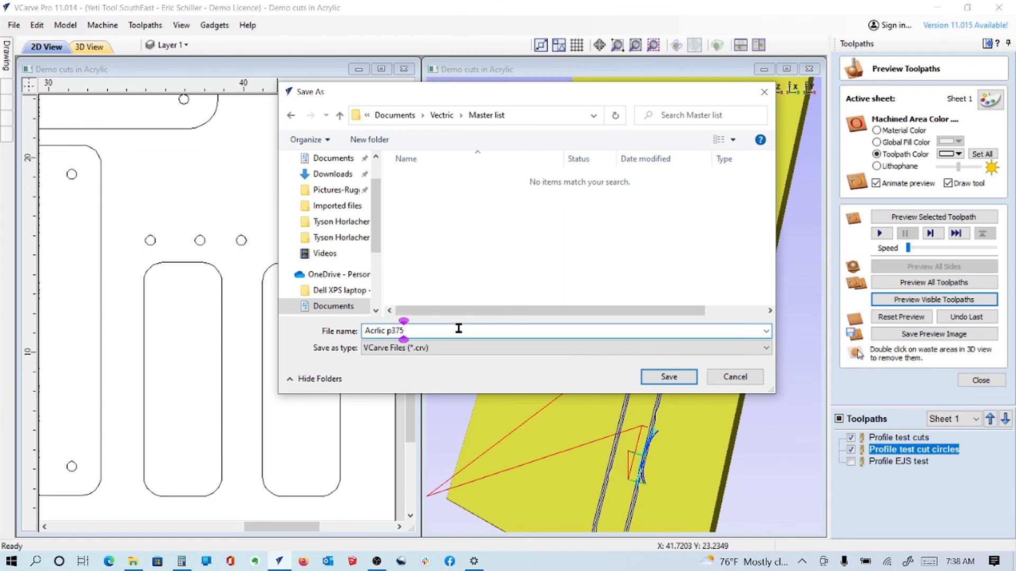
{"action": "left_click", "coordinate": [667, 377]}
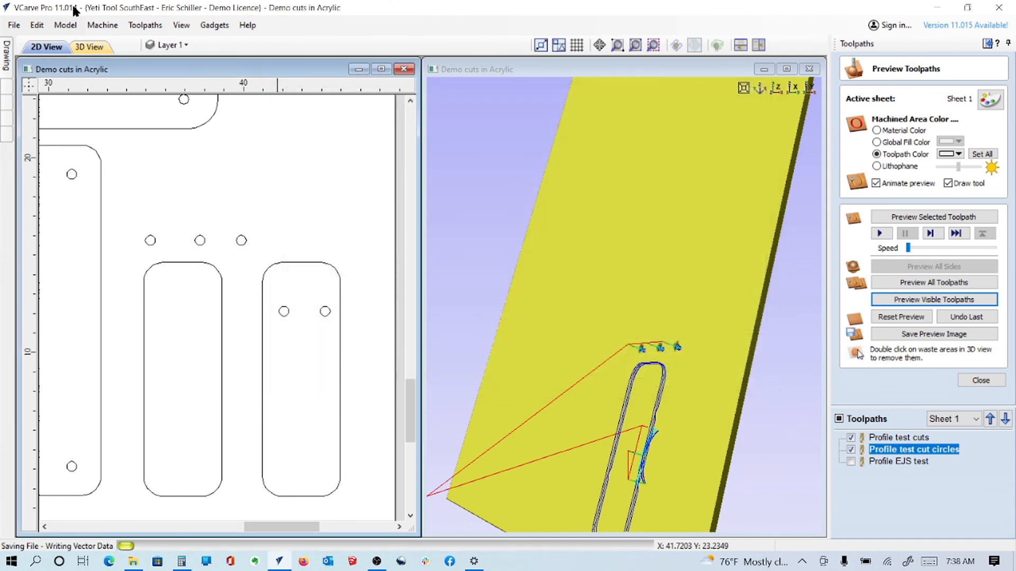
Step: Start auto-opening job notes with a leading period and the line Spiral O - .25" 100IPM 50Plunge
{"action": "left_click", "coordinate": [37, 25]}
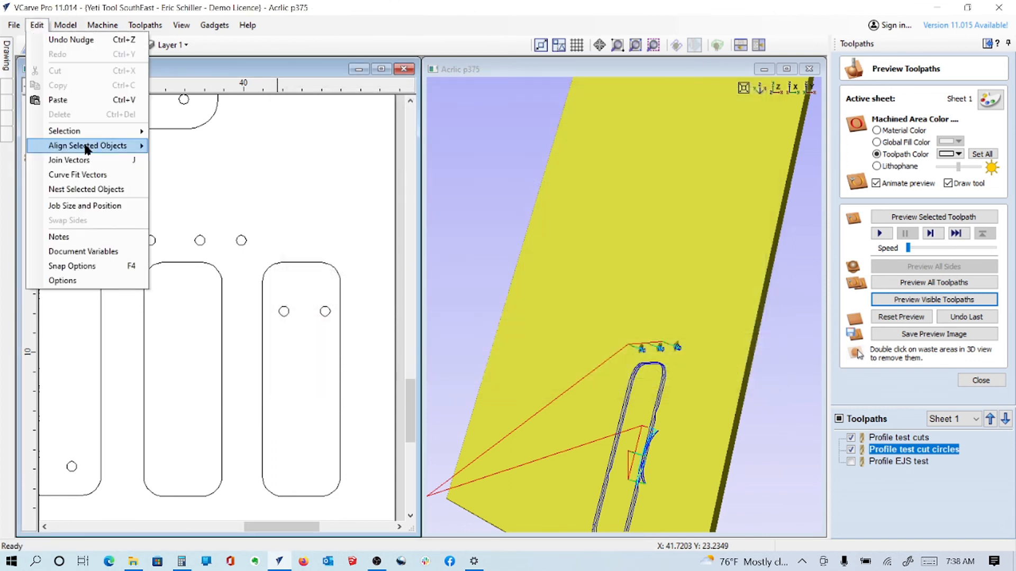
{"action": "left_click", "coordinate": [79, 236]}
{"action": "left_click", "coordinate": [443, 220]}
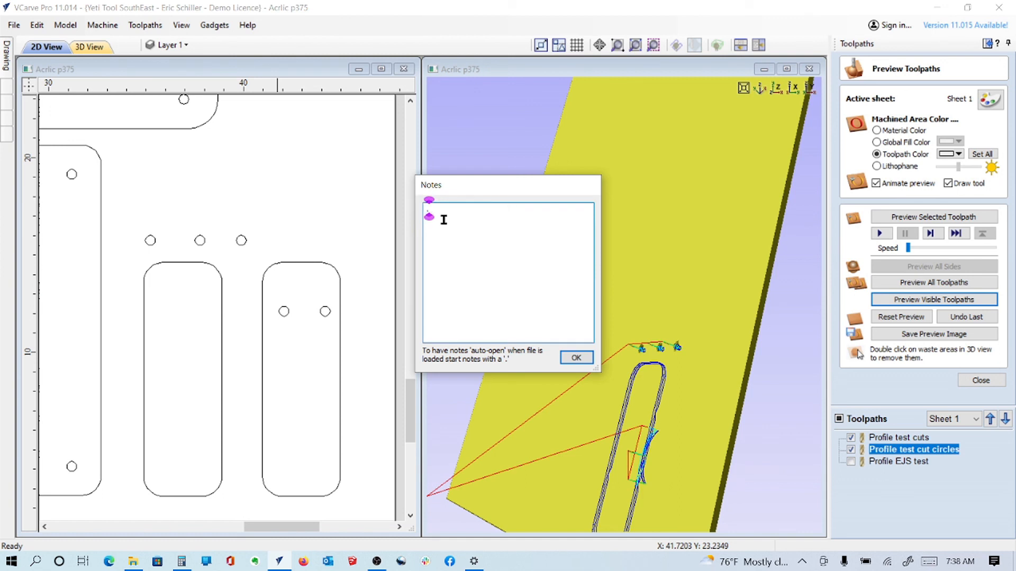
{"action": "type", "text": "."}
{"action": "type", "text": "Spiral"}
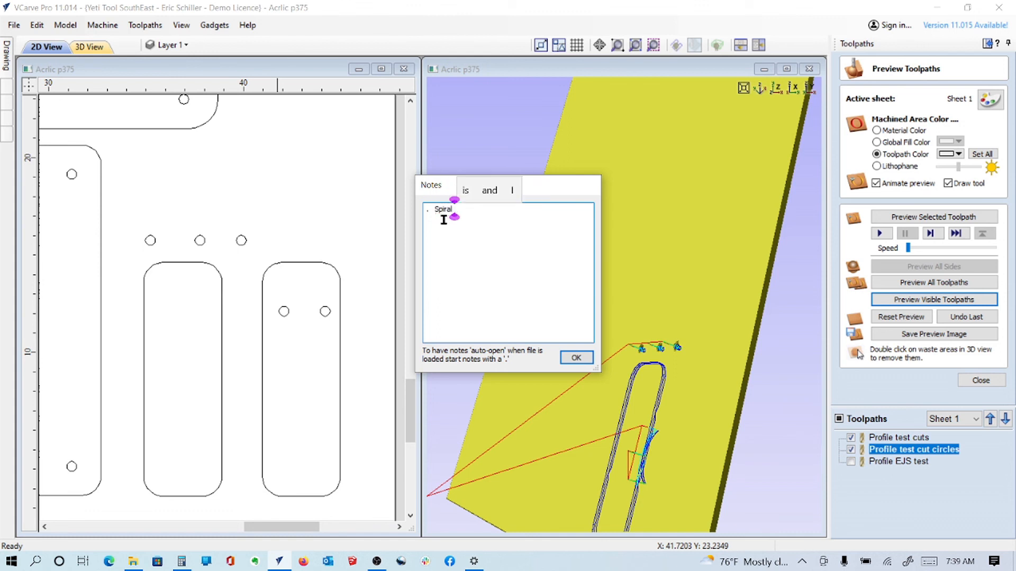
{"action": "type", "text": " O - "}
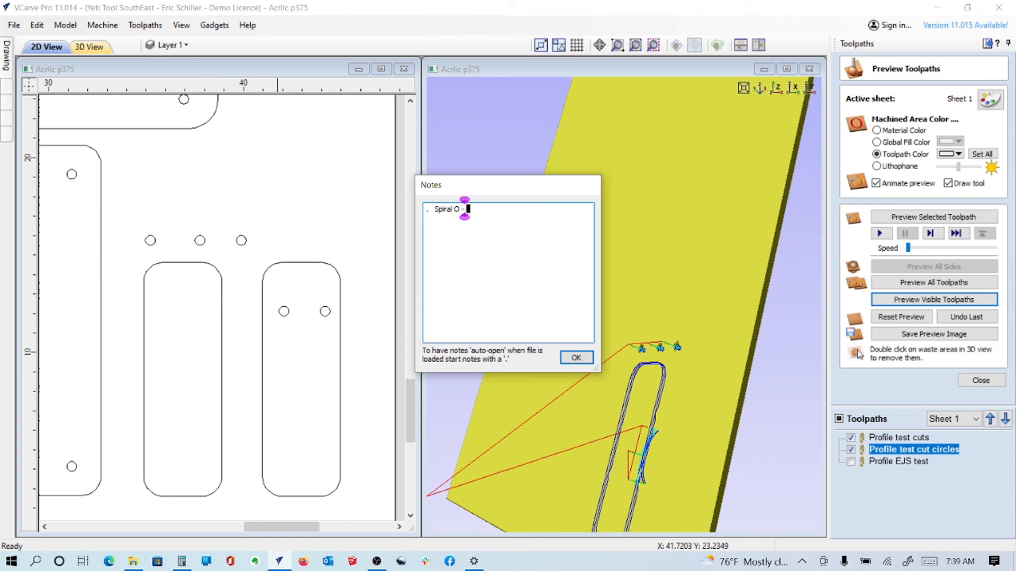
{"action": "type", "text": ".25\" 100IPM"}
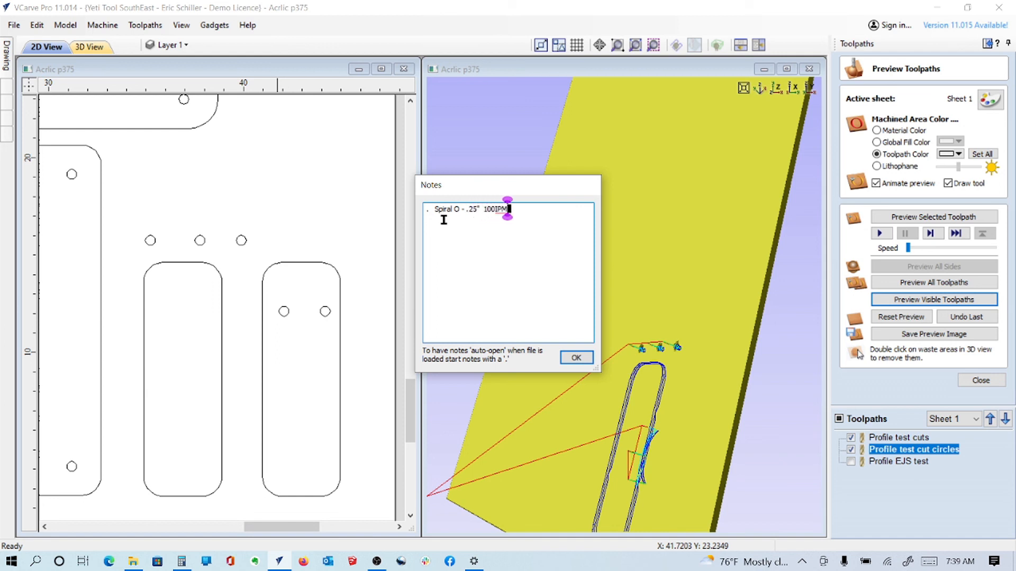
{"action": "type", "text": " 50Plunger"}
{"action": "key", "text": "BackSpace"}
Step: Add a second line to the job notes reading .020 finish cut allowance
{"action": "key", "text": "Home"}
{"action": "type", "text": ".020"}
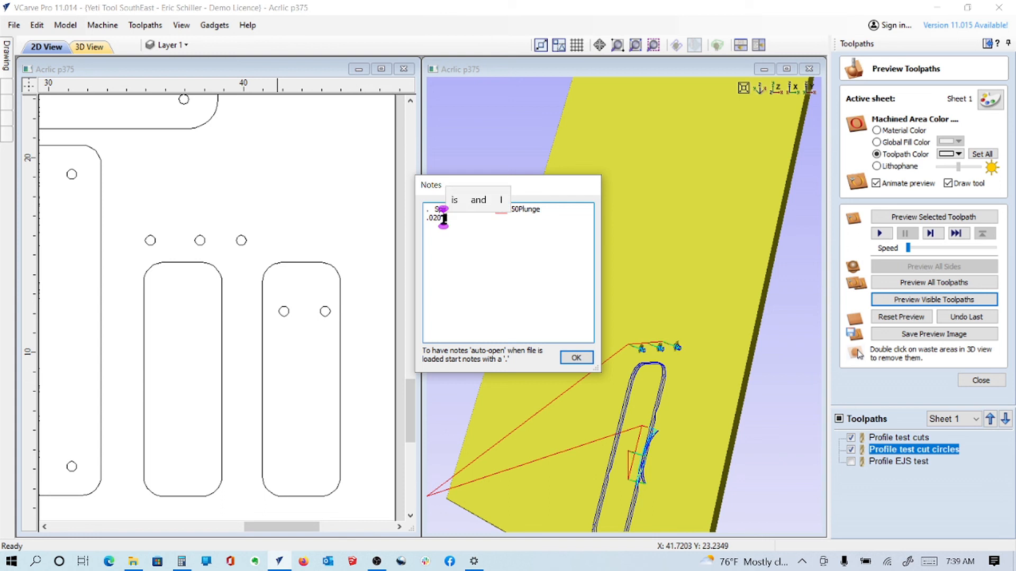
{"action": "type", "text": " Finish"}
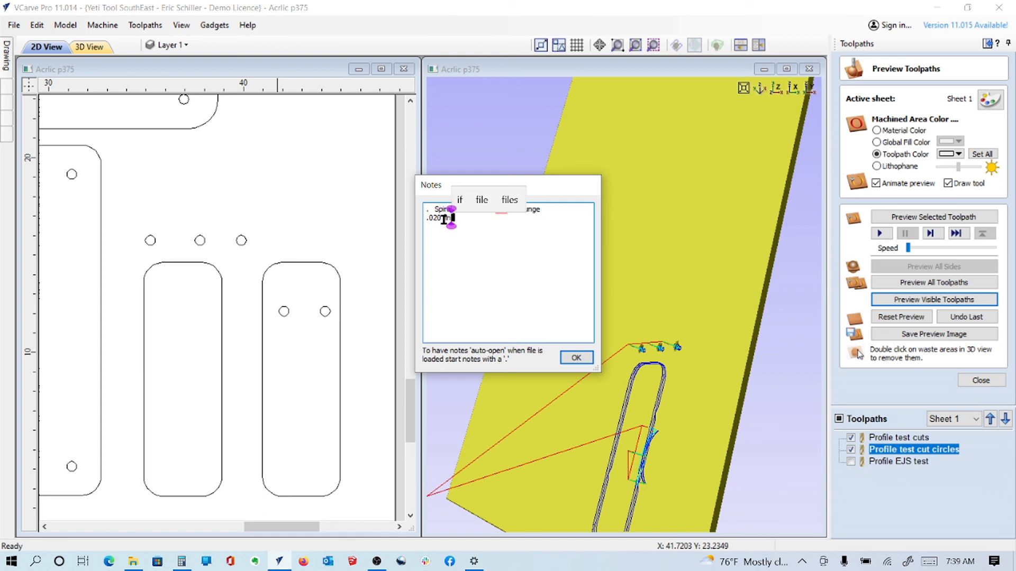
{"action": "type", "text": " cut allowa"}
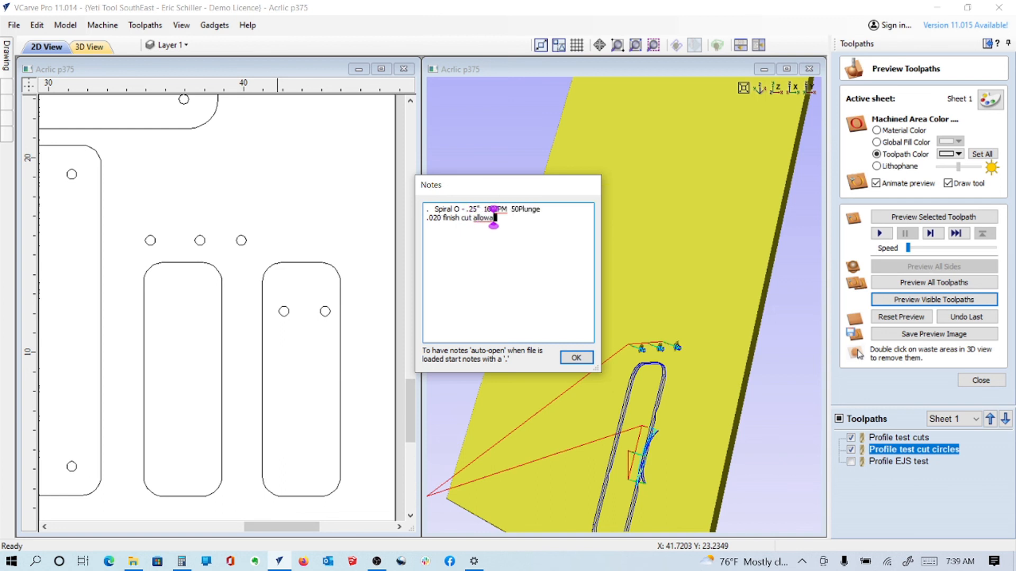
{"action": "type", "text": "nce"}
Step: Add two more note lines: ramp 2", spiral lead in and out, followed by climb cut
{"action": "key", "text": "Return"}
{"action": "type", "text": "ram"}
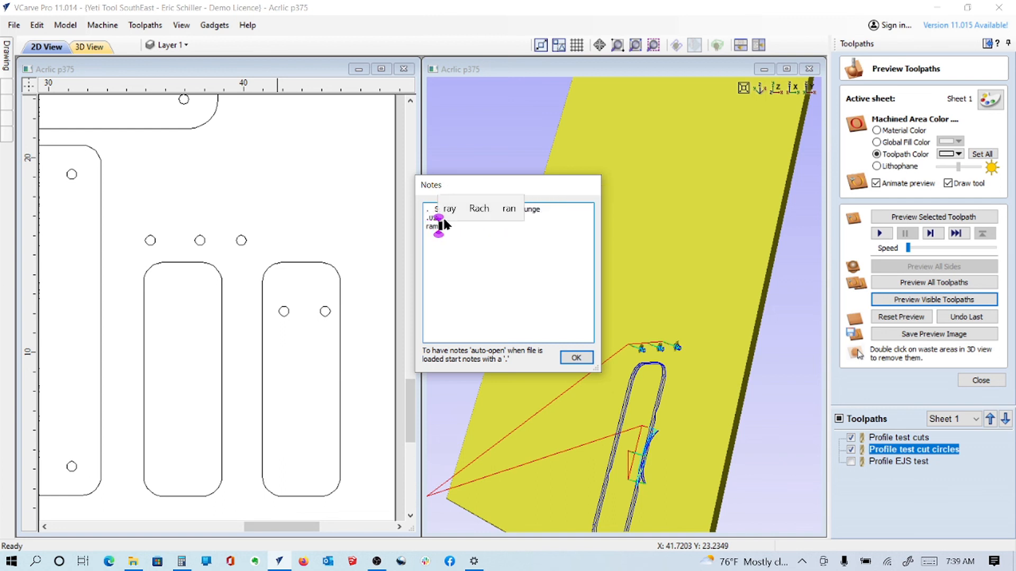
{"action": "type", "text": "p 2\", s"}
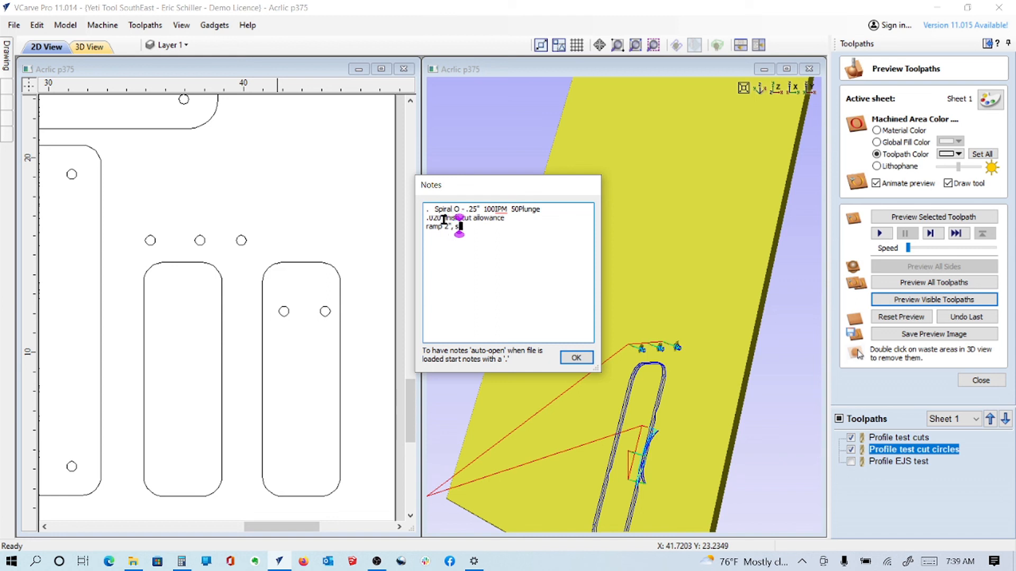
{"action": "type", "text": "piral lead in and out"}
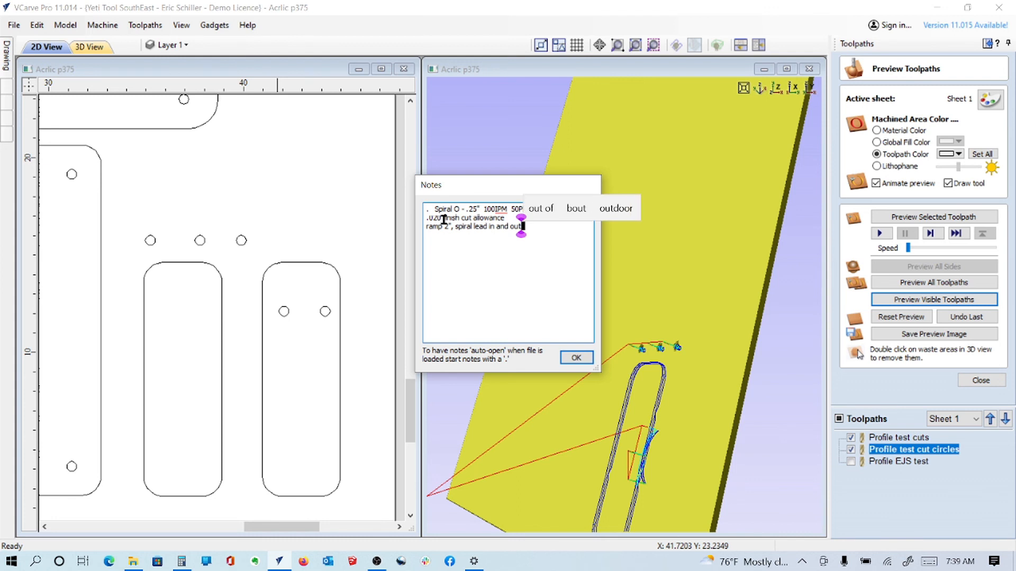
{"action": "key", "text": "Return"}
{"action": "type", "text": "climb"}
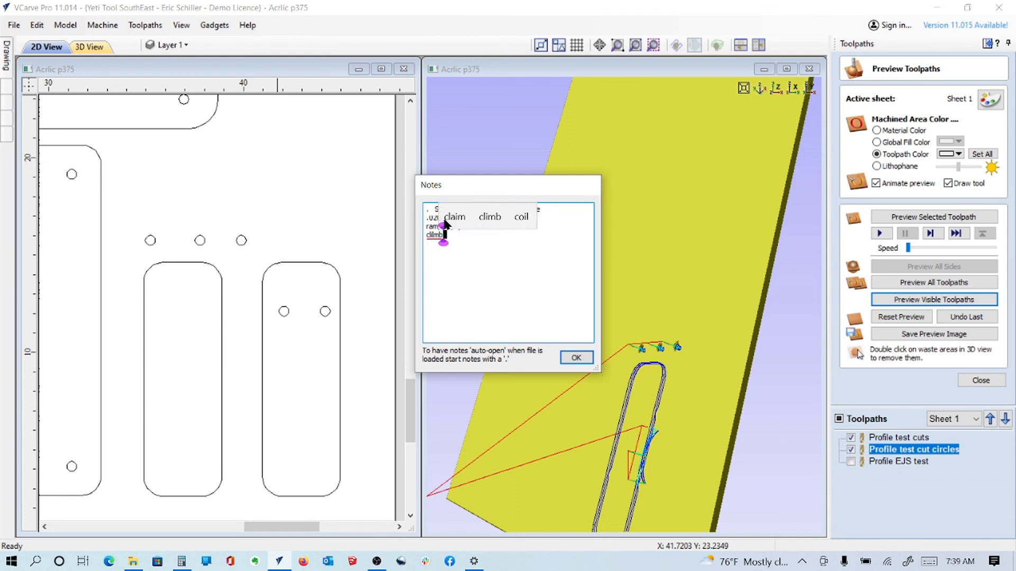
{"action": "type", "text": " cut"}
{"action": "key", "text": "Return"}
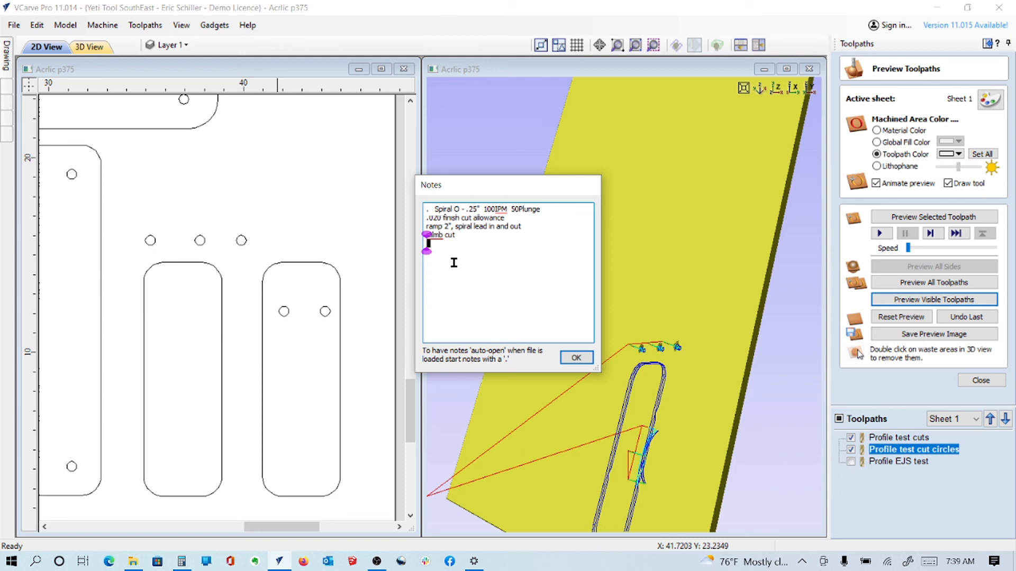
Step: Accept the job notes and save the drawing under its current name
{"action": "left_click", "coordinate": [575, 358]}
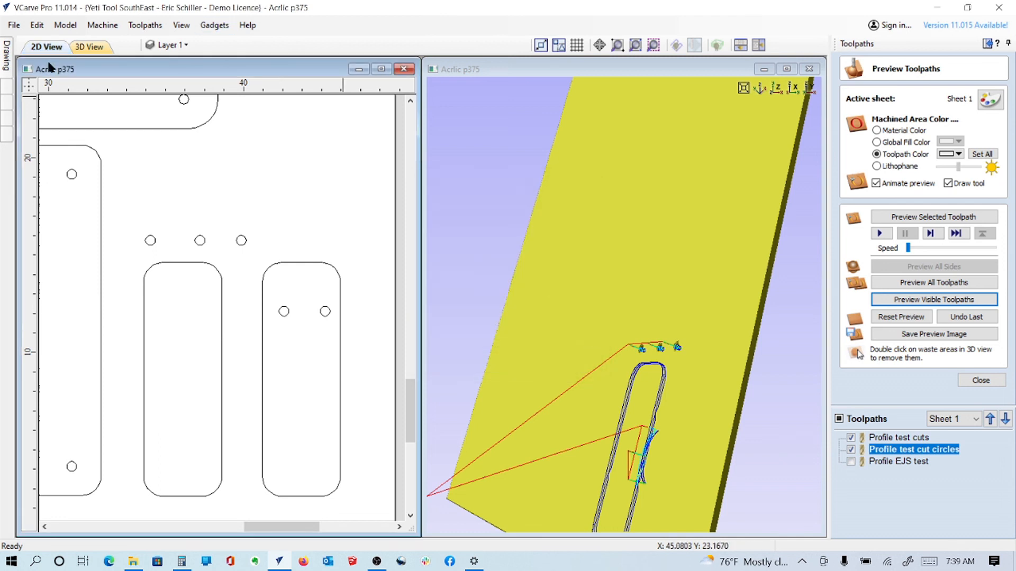
{"action": "left_click", "coordinate": [13, 25]}
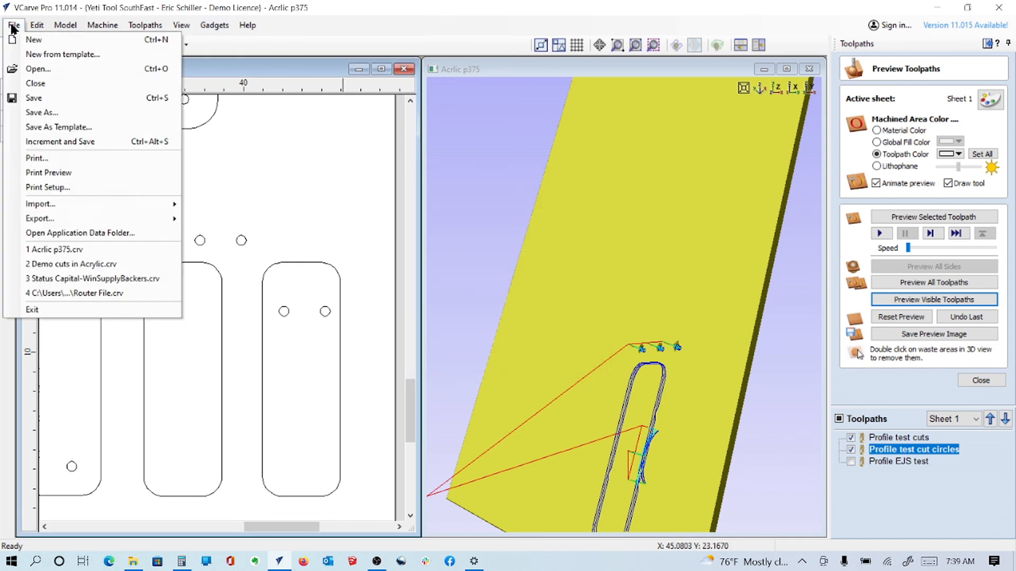
{"action": "left_click", "coordinate": [34, 99]}
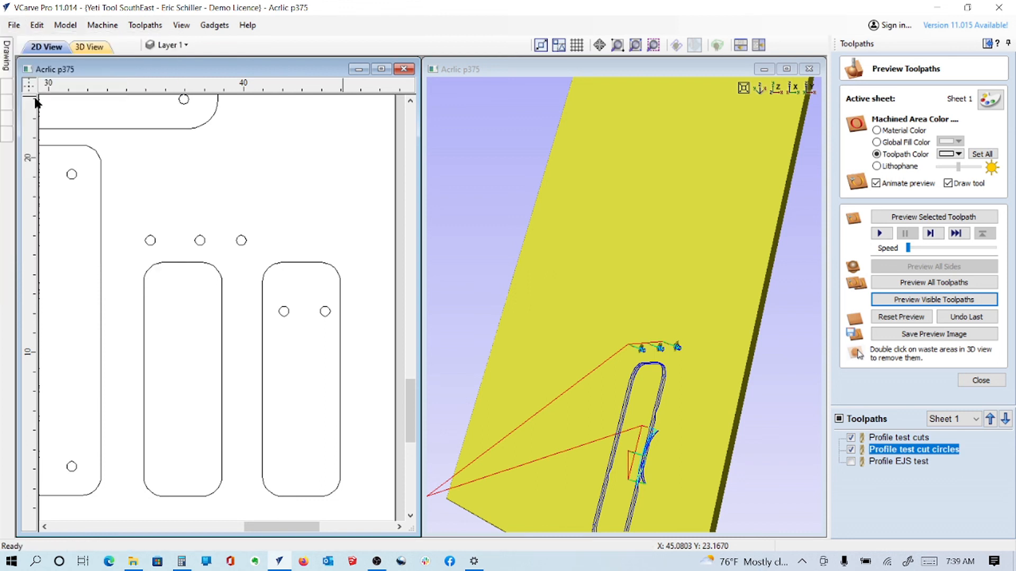
Step: Reopen Acrlic p375.crv from the Master list folder inside Vectric
{"action": "left_click", "coordinate": [14, 27]}
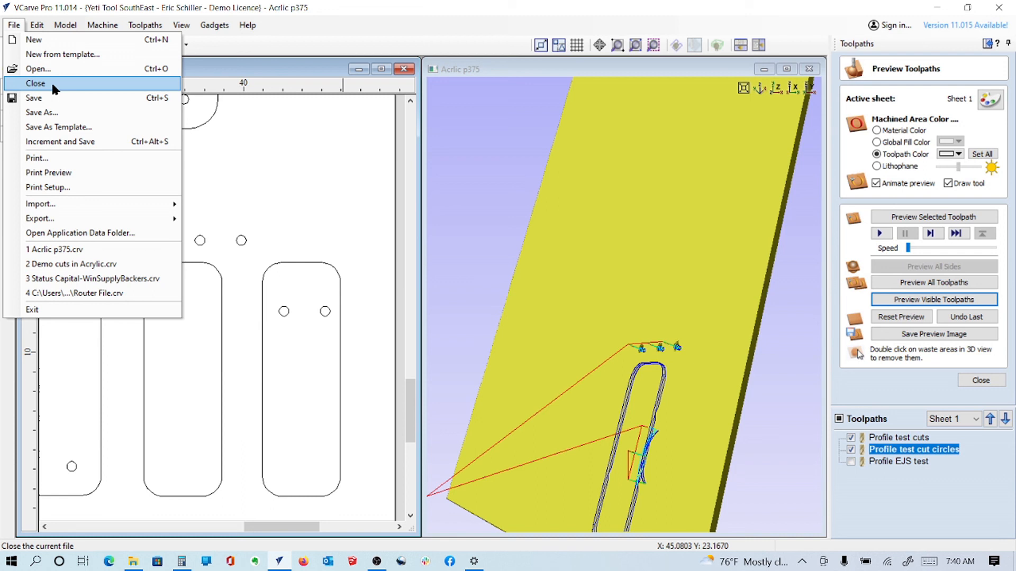
{"action": "left_click", "coordinate": [46, 70]}
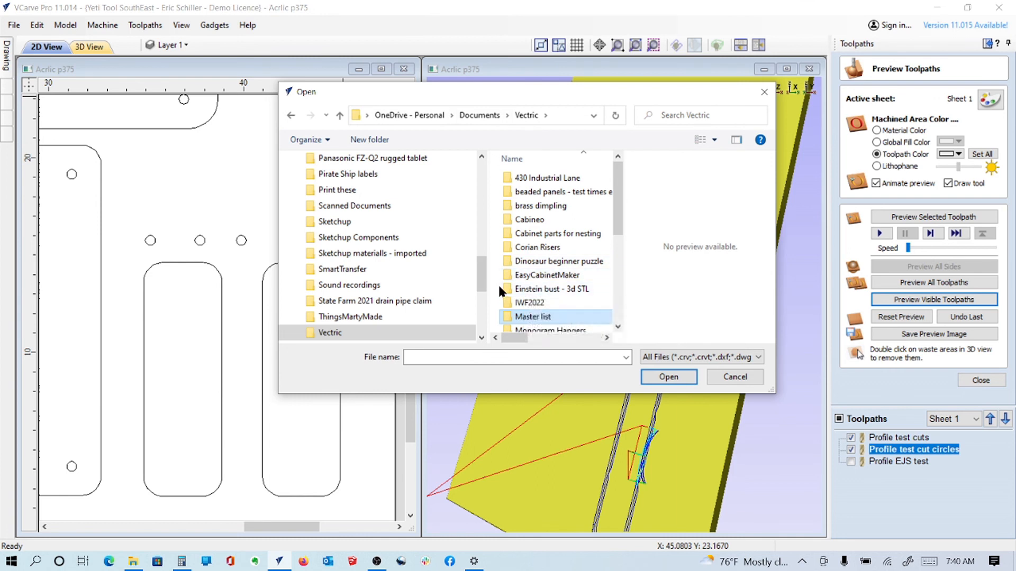
{"action": "double_click", "coordinate": [530, 317]}
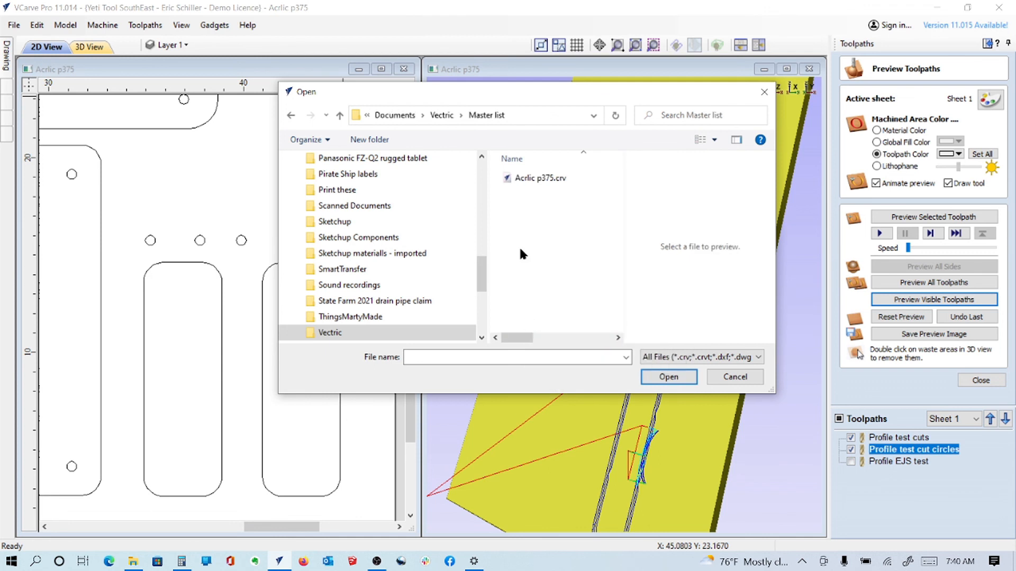
{"action": "left_click", "coordinate": [540, 180]}
{"action": "left_click", "coordinate": [669, 376]}
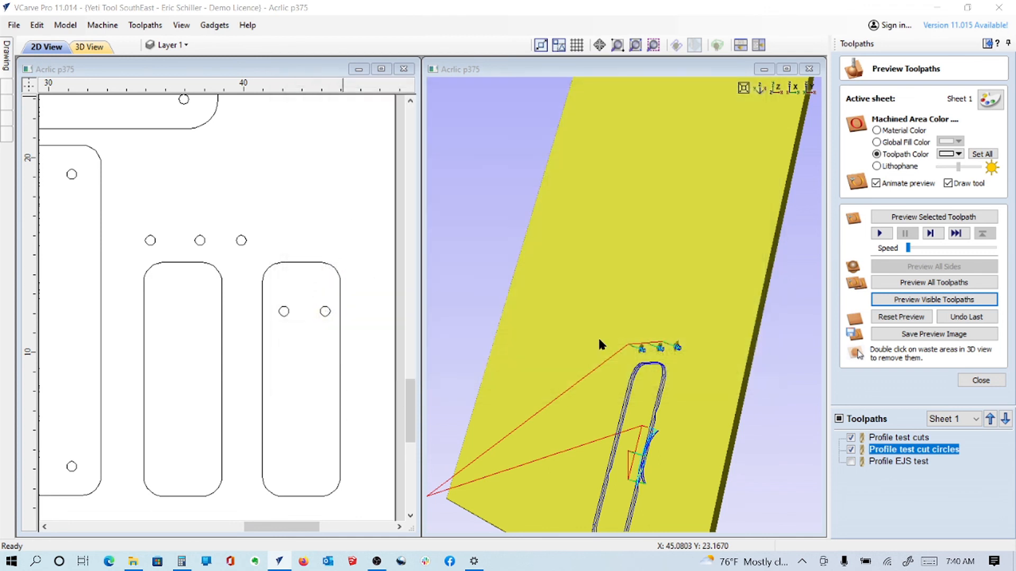